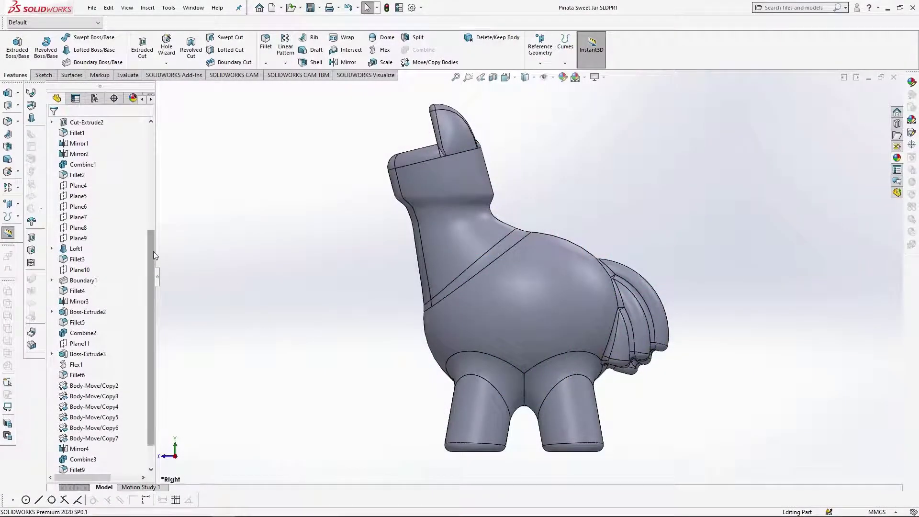
Start a sketch on the Right Plane and draw a 40 mm vertical construction line up from the origin
{"action": "scroll", "coordinate": [153, 252], "scroll_direction": "up", "scroll_amount": 5}
{"action": "left_click", "coordinate": [82, 208]}
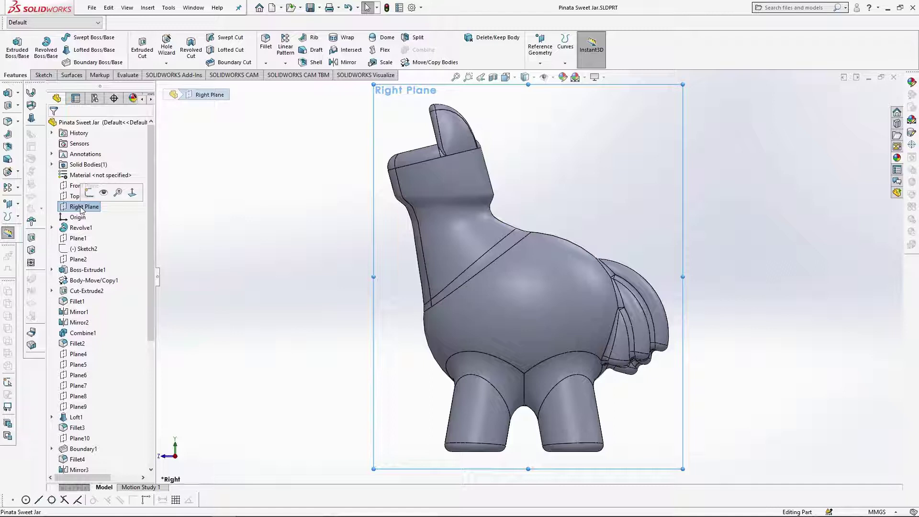
{"action": "left_click", "coordinate": [89, 192]}
{"action": "left_click", "coordinate": [72, 38]}
{"action": "left_click", "coordinate": [83, 61]}
{"action": "left_click", "coordinate": [524, 319]}
{"action": "type", "text": "40"}
{"action": "key", "text": "Return"}
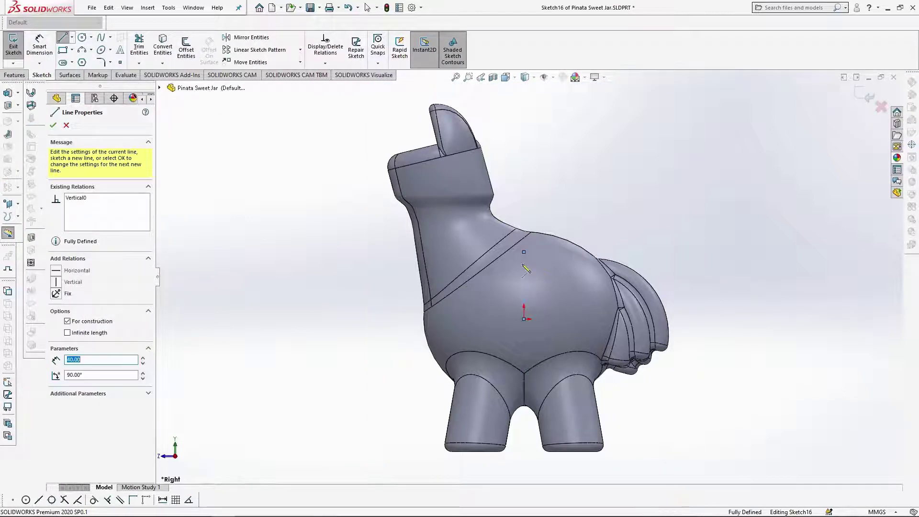
{"action": "key", "text": "Escape"}
Sketch a horizontal line level with the construction line's upper end, extending past both sides of the body
{"action": "left_click", "coordinate": [64, 38]}
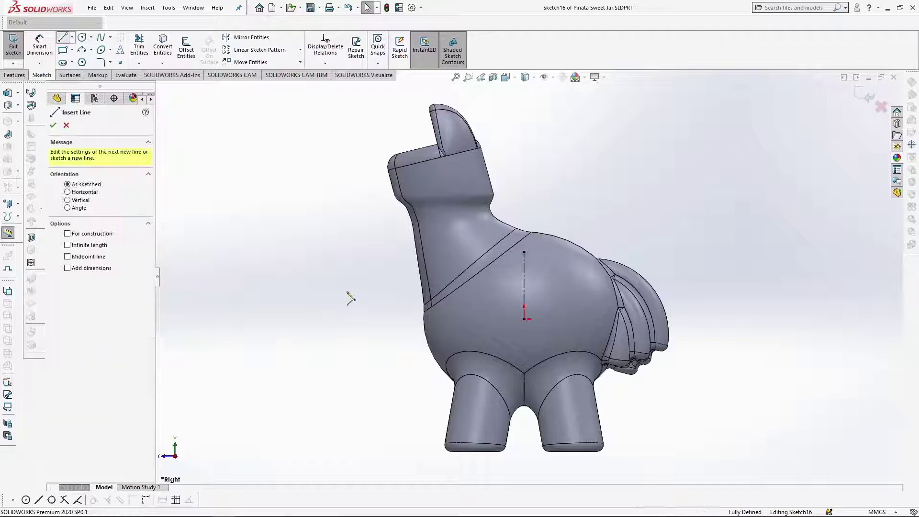
{"action": "left_click", "coordinate": [402, 252]}
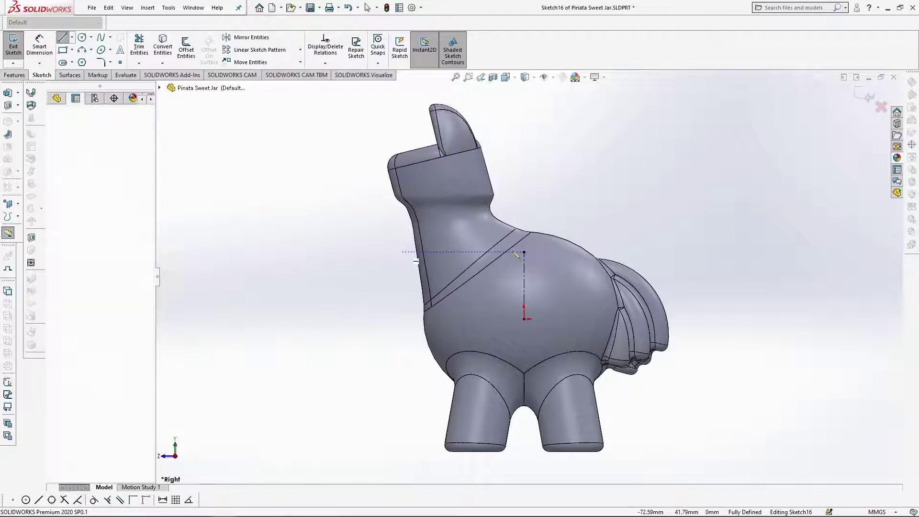
{"action": "left_click", "coordinate": [601, 252]}
{"action": "key", "text": "Escape"}
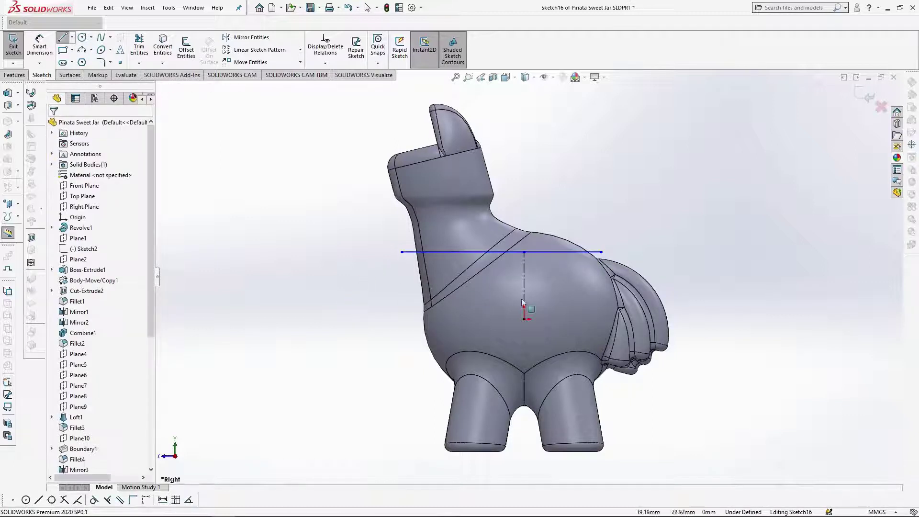
Split the part along the sketched line, keeping the head and the lower body as separate bodies
{"action": "left_click", "coordinate": [12, 75]}
{"action": "left_click", "coordinate": [415, 37]}
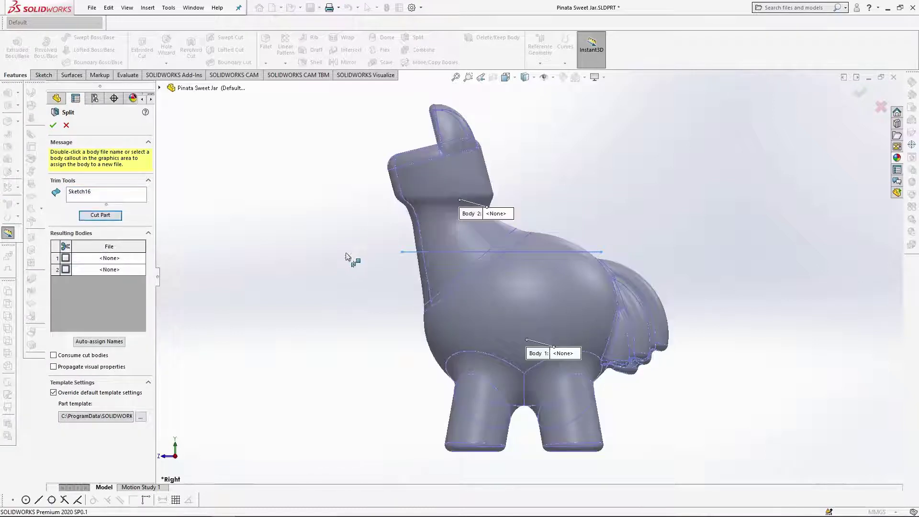
{"action": "middle_click_drag", "start_coordinate": [447, 279], "coordinate": [496, 310]}
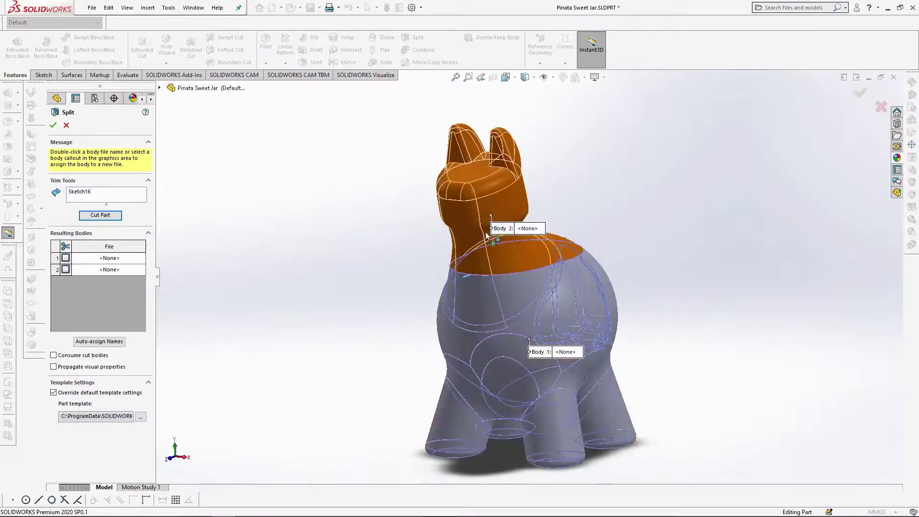
{"action": "left_click", "coordinate": [65, 246]}
{"action": "left_click", "coordinate": [54, 125]}
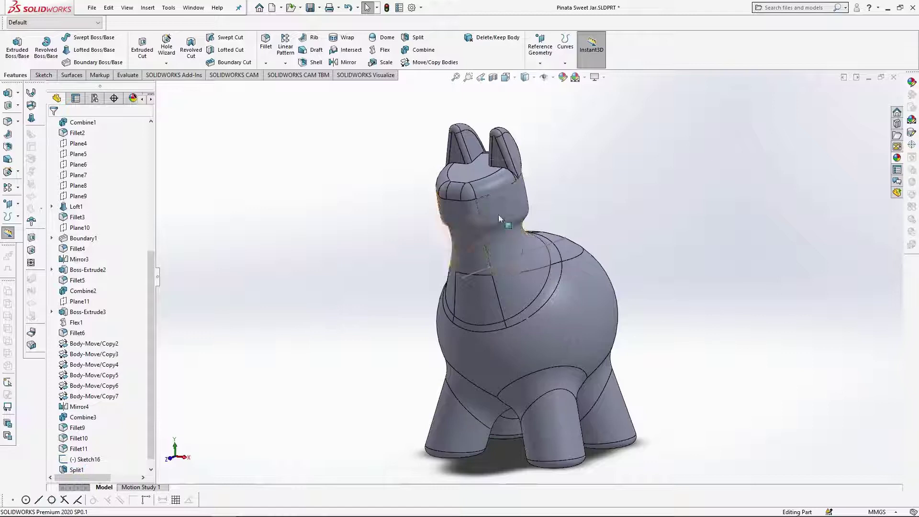
Sketch a corner rectangle on the Right Plane that encloses the whole animal in side view
{"action": "scroll", "coordinate": [83, 166], "scroll_direction": "up", "scroll_amount": 4}
{"action": "scroll", "coordinate": [83, 167], "scroll_direction": "up", "scroll_amount": 3}
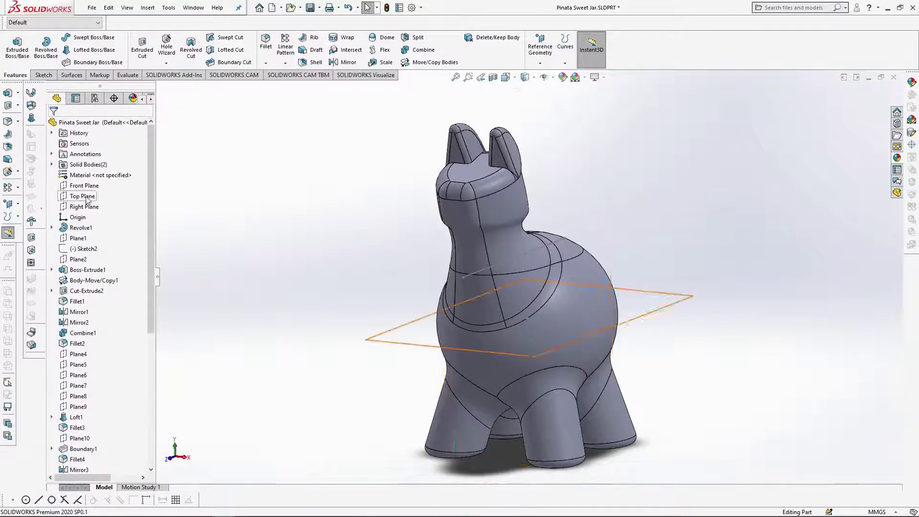
{"action": "left_click", "coordinate": [84, 205]}
{"action": "left_click", "coordinate": [94, 182]}
{"action": "left_click", "coordinate": [514, 78]}
{"action": "left_click", "coordinate": [547, 117]}
{"action": "left_click", "coordinate": [62, 49]}
{"action": "left_click", "coordinate": [362, 118]}
{"action": "left_click", "coordinate": [662, 419]}
{"action": "scroll", "coordinate": [631, 361], "scroll_direction": "down", "scroll_amount": 2}
{"action": "scroll", "coordinate": [489, 307], "scroll_direction": "up", "scroll_amount": 2}
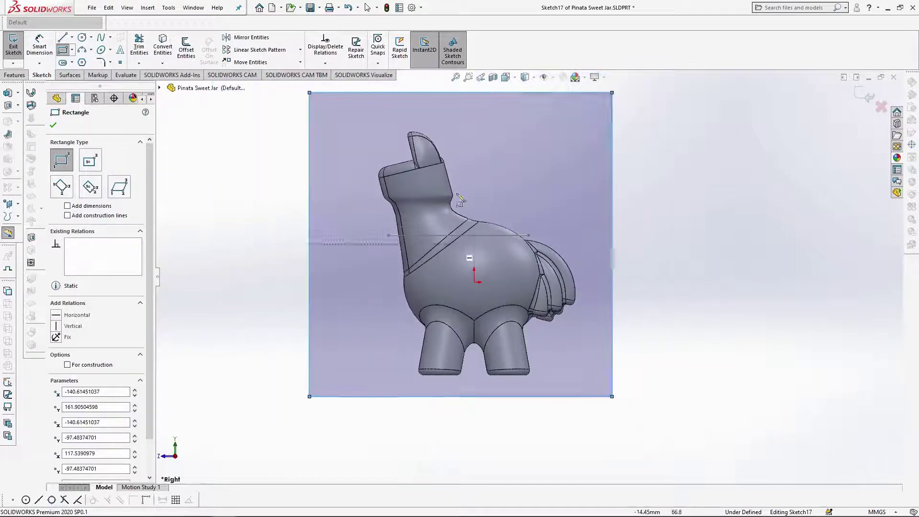
Cut-extrude the rectangle to remove one symmetric half of both the head and the lower body
{"action": "left_click", "coordinate": [14, 75]}
{"action": "left_click", "coordinate": [142, 48]}
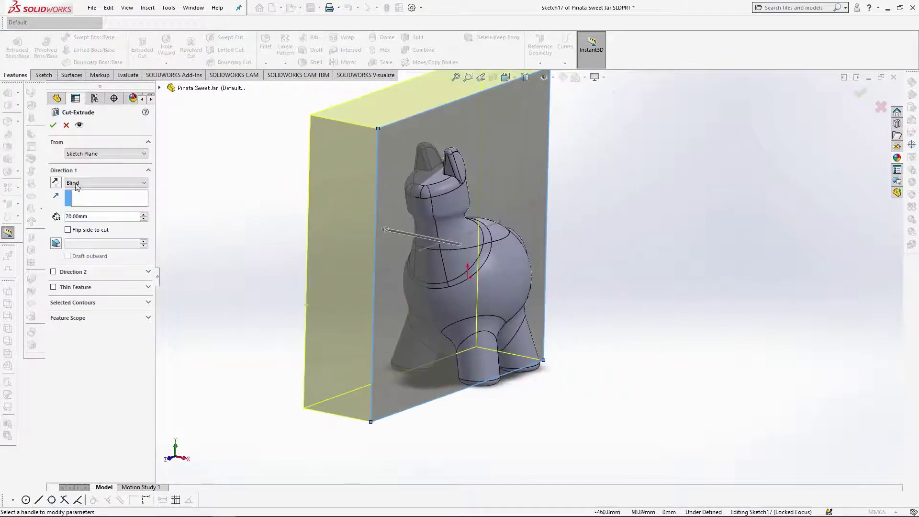
{"action": "left_click", "coordinate": [53, 125]}
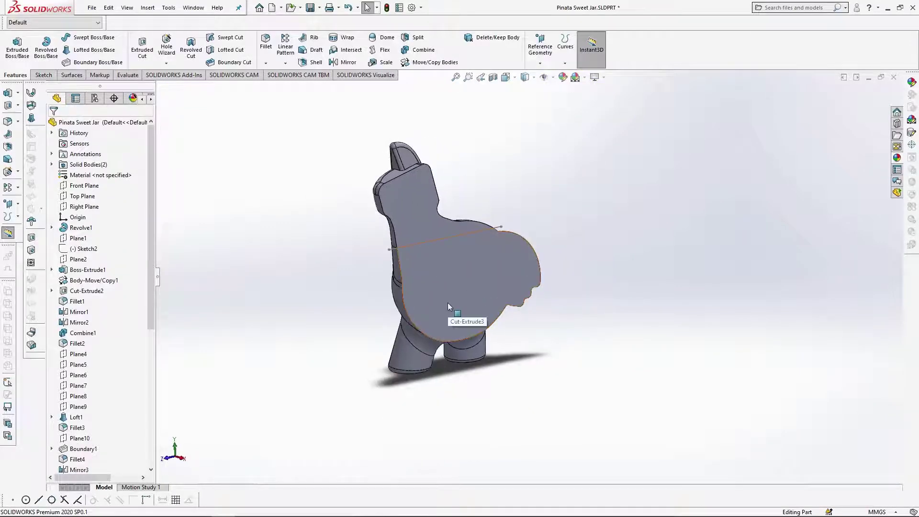
Shell the half lower body to a 3 mm wall, removing its flat centre cut face
{"action": "left_click", "coordinate": [448, 306]}
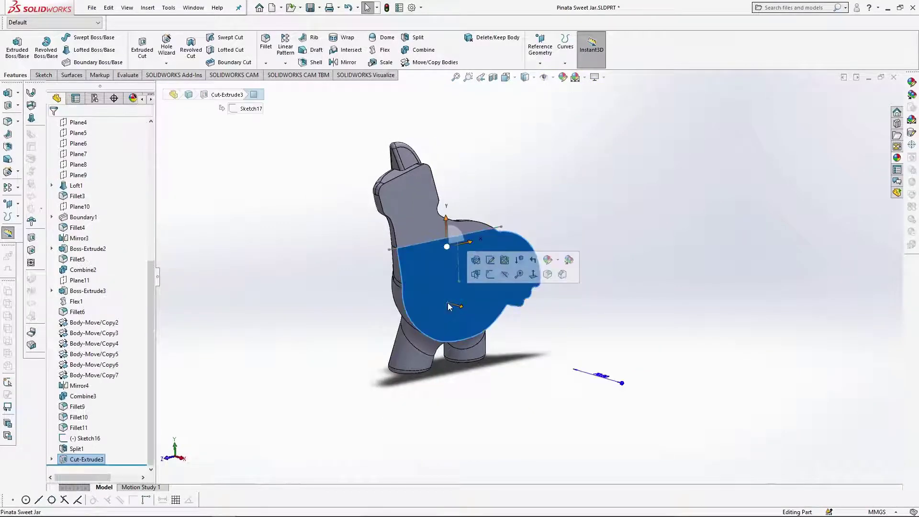
{"action": "left_click", "coordinate": [315, 63]}
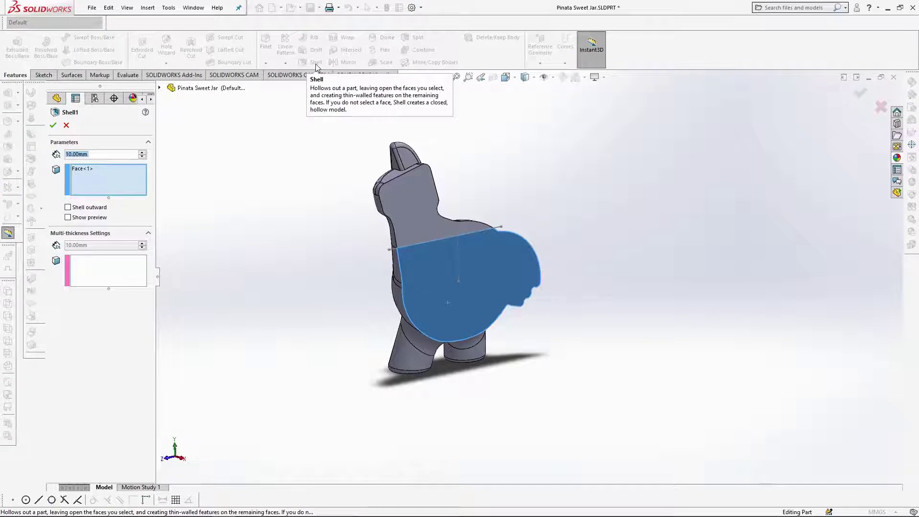
{"action": "type", "text": "3"}
{"action": "key", "text": "Return"}
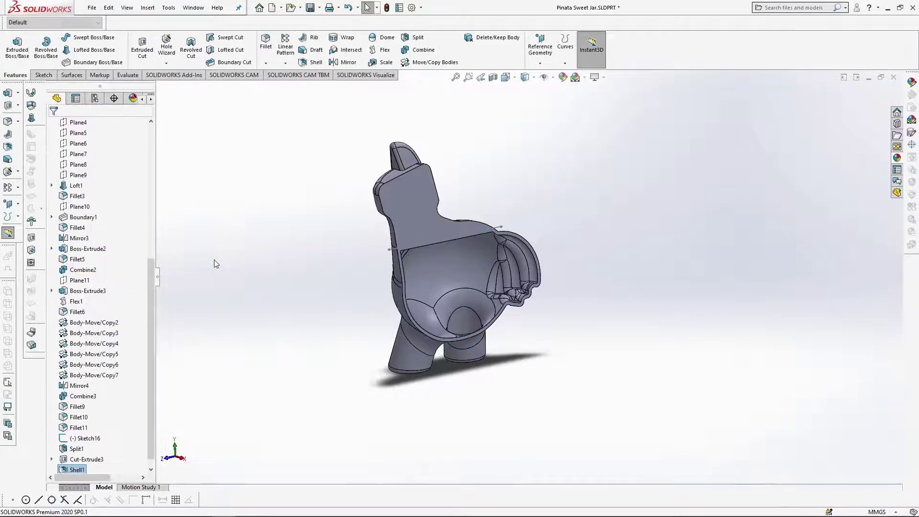
{"action": "scroll", "coordinate": [557, 291], "scroll_direction": "down", "scroll_amount": 5}
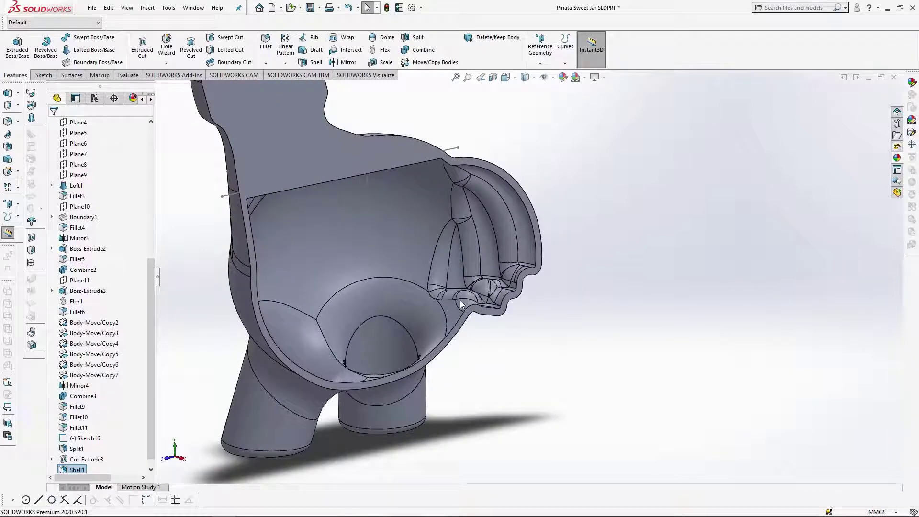
{"action": "mouse_move", "coordinate": [530, 361]}
{"action": "middle_mouse_down"}
{"action": "mouse_move", "coordinate": [504, 361]}
{"action": "mouse_move", "coordinate": [516, 352]}
{"action": "middle_mouse_up"}
{"action": "scroll", "coordinate": [401, 249], "scroll_direction": "up", "scroll_amount": 4}
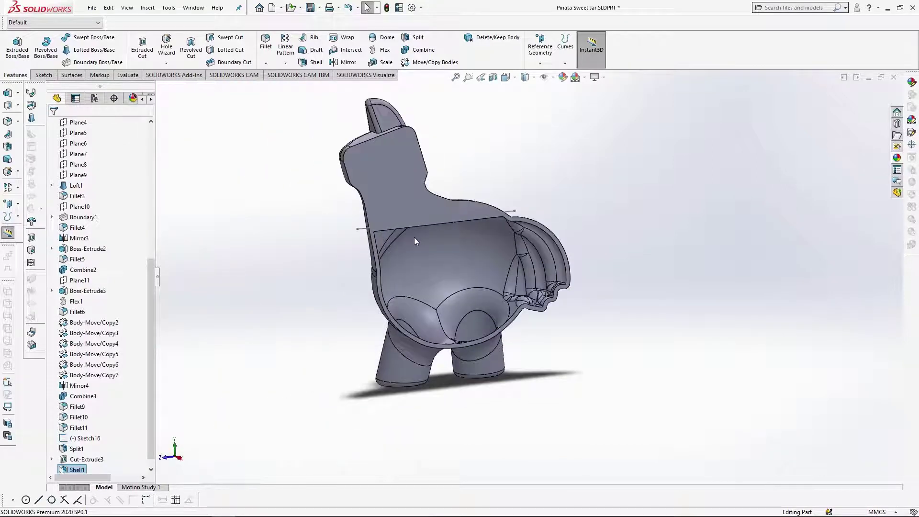
Mirror the half head and the shelled half lower body about the centre cut face, without merging solids
{"action": "left_click", "coordinate": [357, 63]}
{"action": "left_click", "coordinate": [373, 182]}
{"action": "left_click", "coordinate": [77, 232]}
{"action": "left_click", "coordinate": [441, 251]}
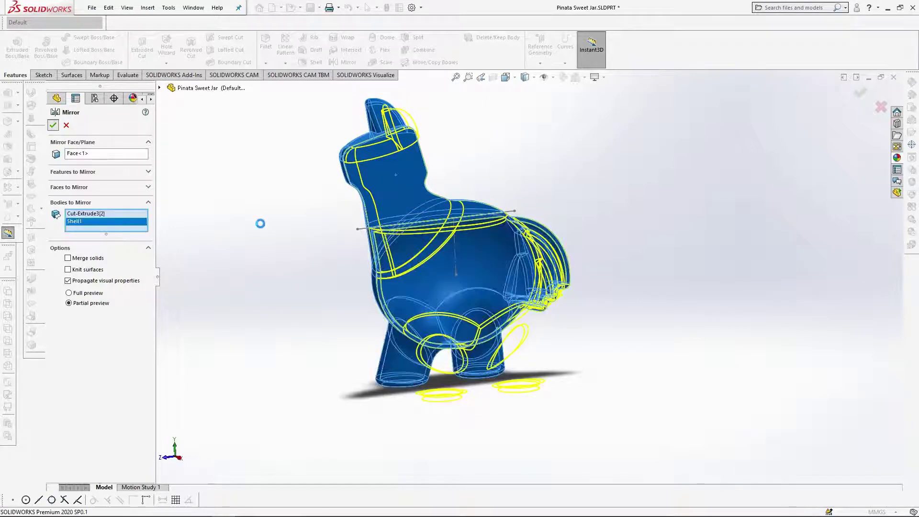
{"action": "middle_click_drag", "start_coordinate": [306, 220], "coordinate": [493, 268]}
{"action": "scroll", "coordinate": [498, 168], "scroll_direction": "down", "scroll_amount": 1}
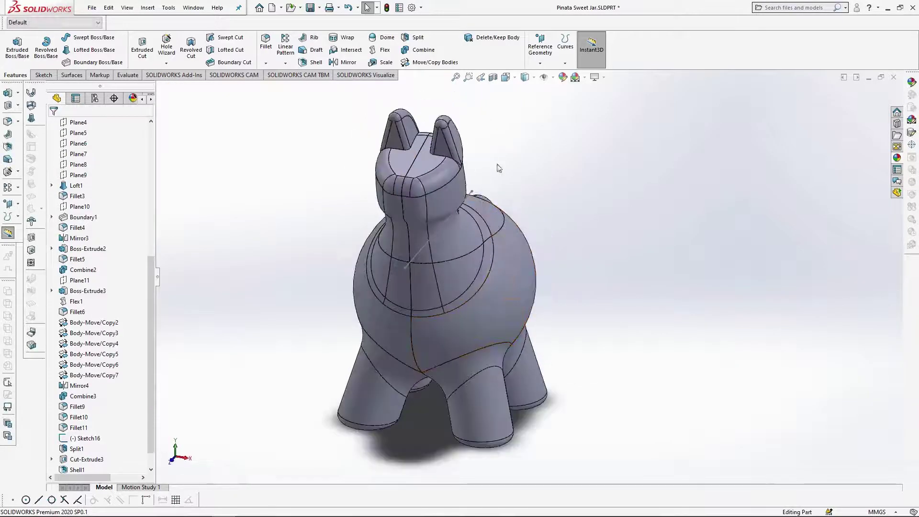
Combine the mirrored halves with the Add operation into one head body and one lower body
{"action": "left_click", "coordinate": [413, 50]}
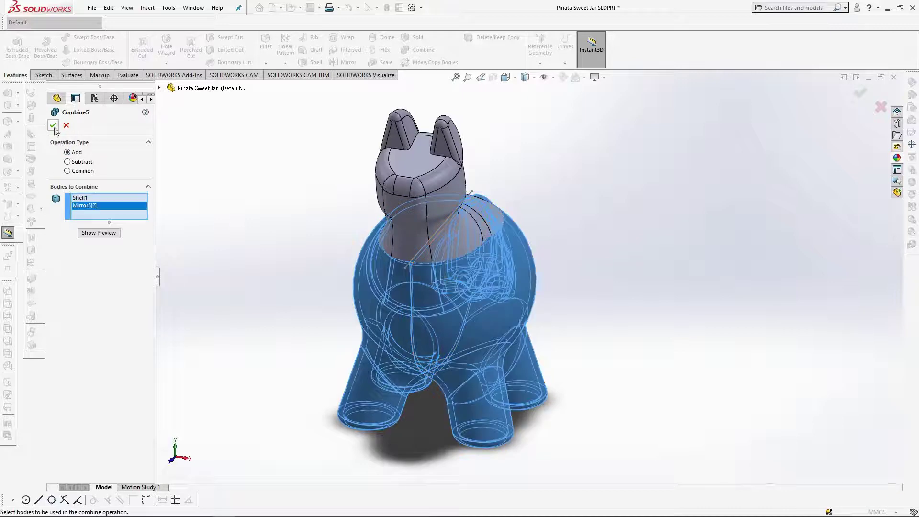
{"action": "left_click", "coordinate": [53, 126]}
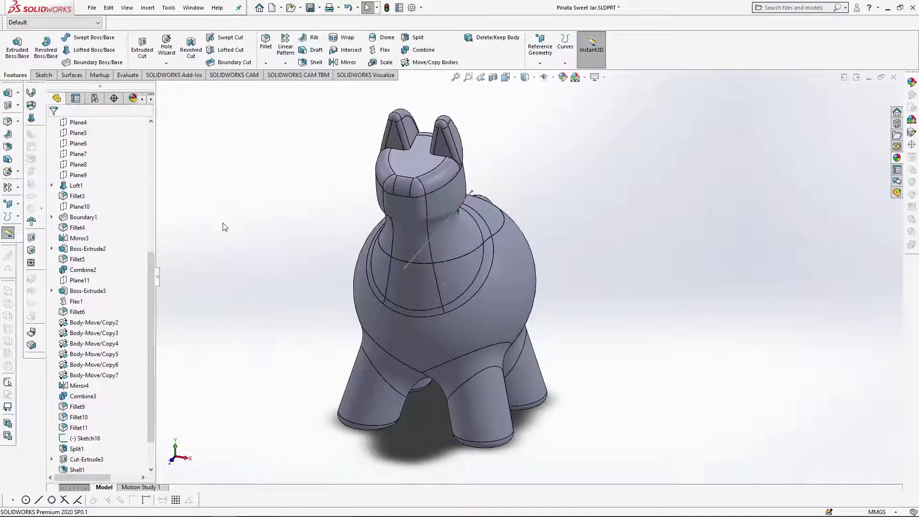
Hide the lower body and shell the head to a 3 mm wall, removing its flat underside face
{"action": "left_click", "coordinate": [510, 299]}
{"action": "key", "text": "Tab"}
{"action": "middle_click_drag", "start_coordinate": [510, 274], "coordinate": [446, 196]}
{"action": "left_click", "coordinate": [444, 214]}
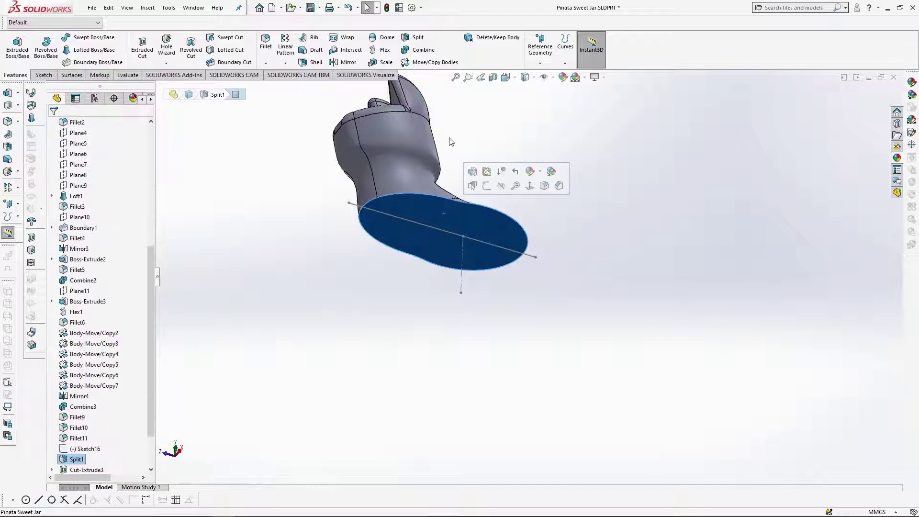
{"action": "left_click", "coordinate": [316, 62]}
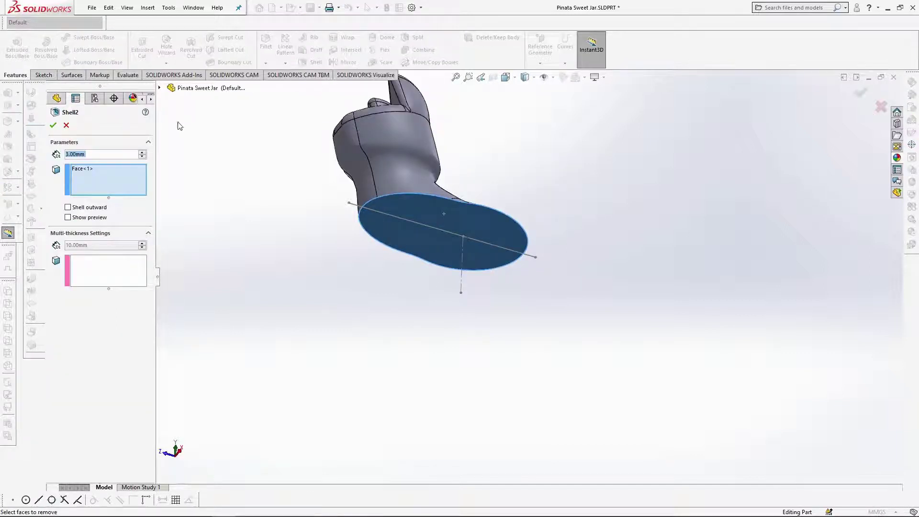
{"action": "left_click", "coordinate": [53, 128]}
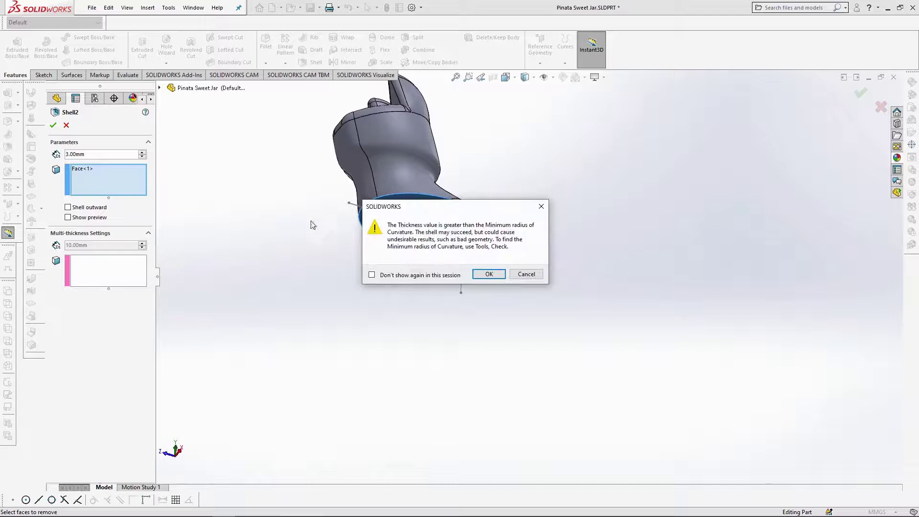
{"action": "left_click", "coordinate": [502, 277]}
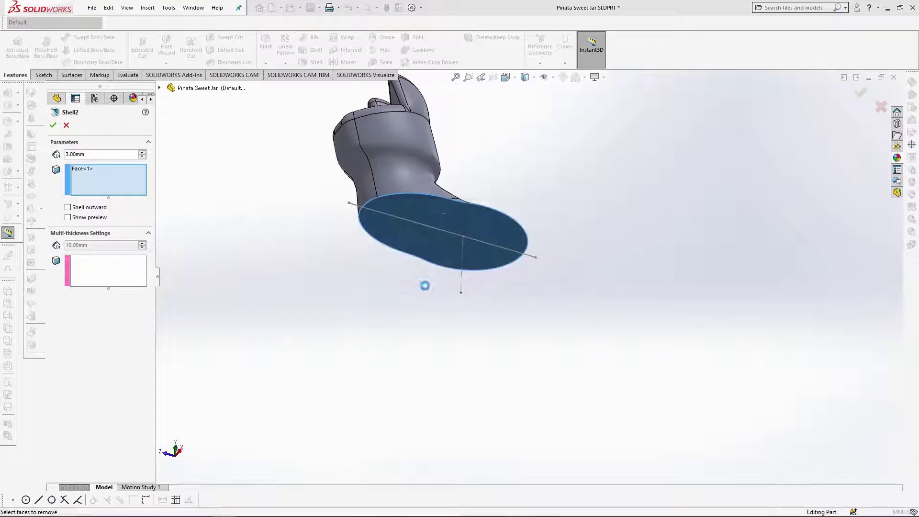
Show the hidden lower body again beneath the shelled head
{"action": "mouse_move", "coordinate": [392, 269]}
{"action": "middle_mouse_down"}
{"action": "mouse_move", "coordinate": [472, 154]}
{"action": "mouse_move", "coordinate": [376, 268]}
{"action": "middle_mouse_up"}
{"action": "scroll", "coordinate": [53, 166], "scroll_direction": "up", "scroll_amount": 3}
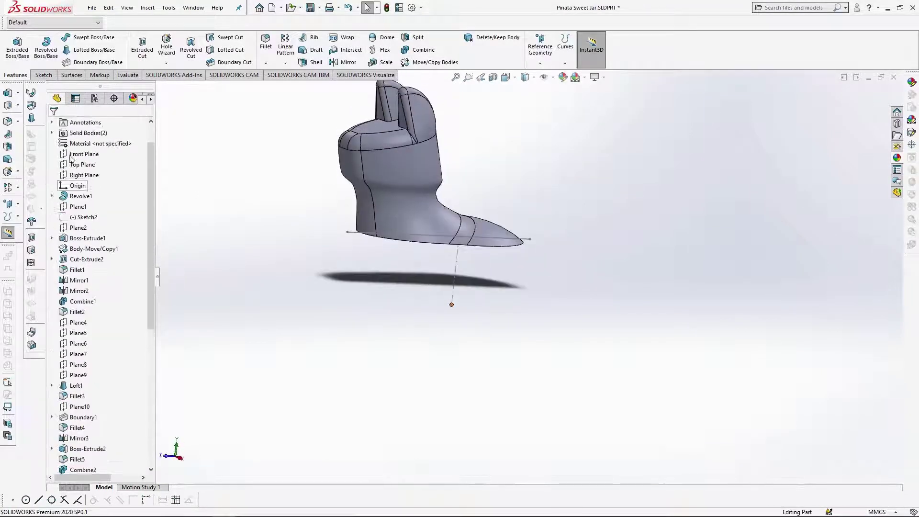
{"action": "left_click", "coordinate": [52, 164]}
{"action": "left_click", "coordinate": [98, 176]}
{"action": "left_click", "coordinate": [109, 164]}
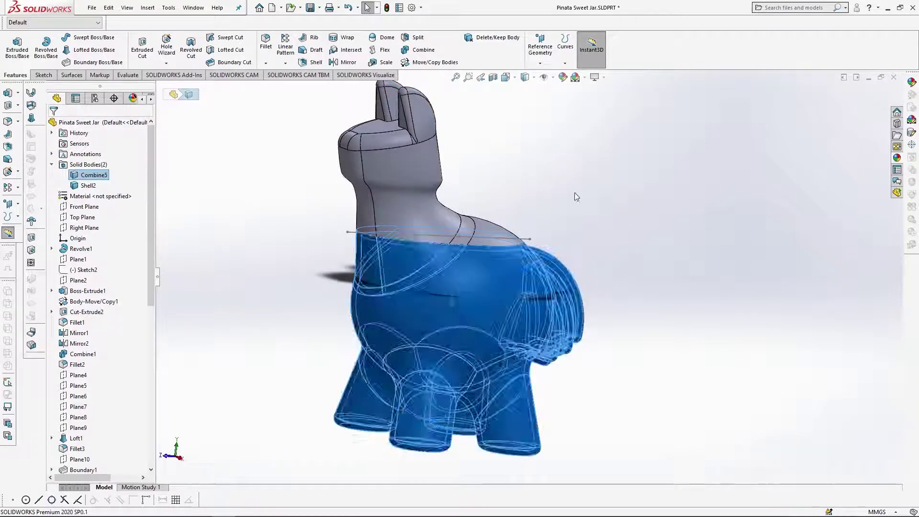
{"action": "left_click", "coordinate": [574, 192]}
Section the model view along the Right Plane to expose the hollow interior of both bodies
{"action": "middle_click_drag", "start_coordinate": [575, 193], "coordinate": [541, 116]}
{"action": "left_click", "coordinate": [493, 77]}
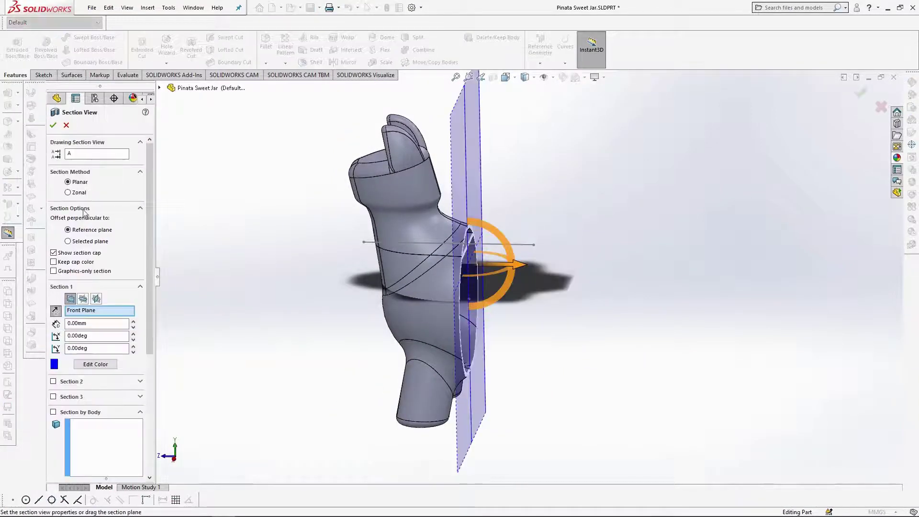
{"action": "left_click", "coordinate": [97, 298]}
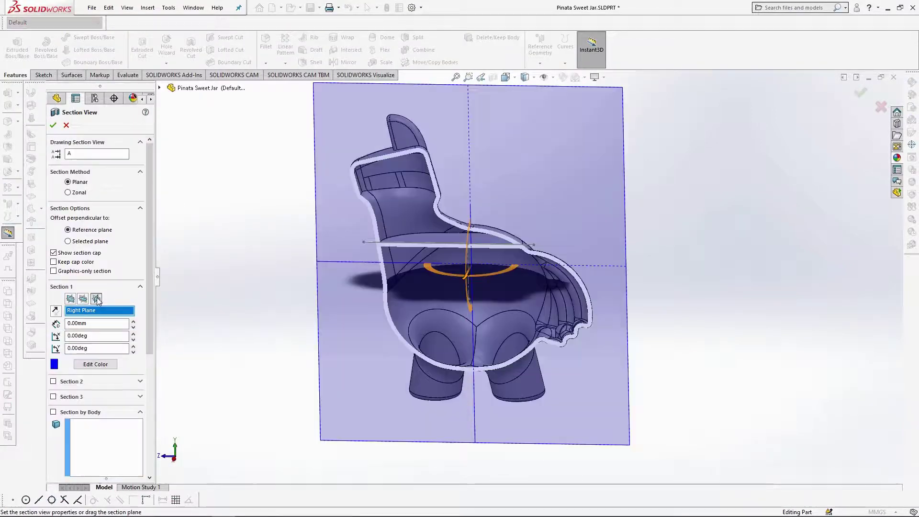
{"action": "left_click", "coordinate": [53, 125]}
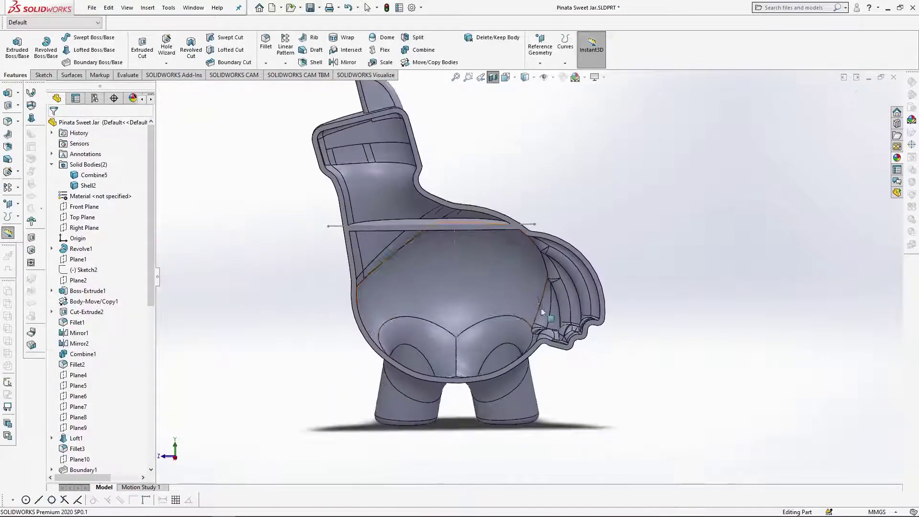
Start a sketch on the inner underside of the lower body's closed top and offset that face's outline
{"action": "scroll", "coordinate": [459, 282], "scroll_direction": "down", "scroll_amount": 3}
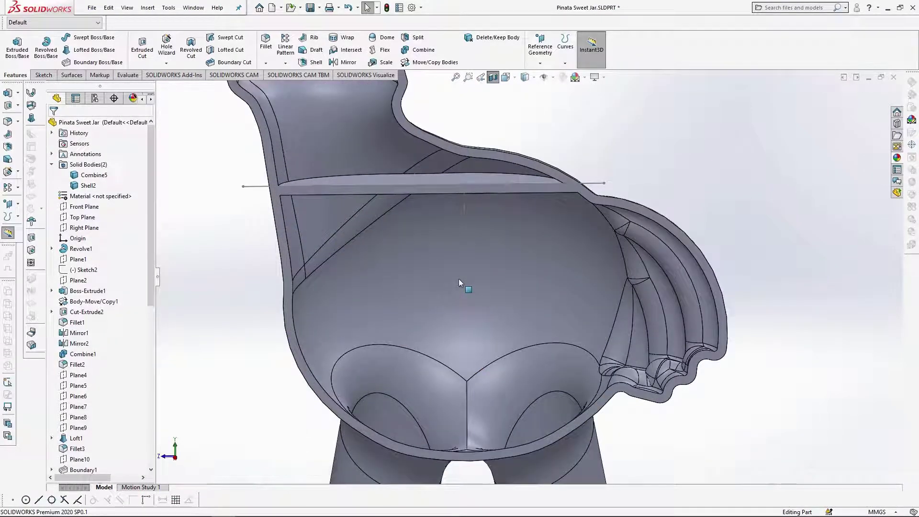
{"action": "middle_click_drag", "start_coordinate": [459, 278], "coordinate": [465, 242]}
{"action": "left_click", "coordinate": [423, 156]}
{"action": "left_click", "coordinate": [465, 127]}
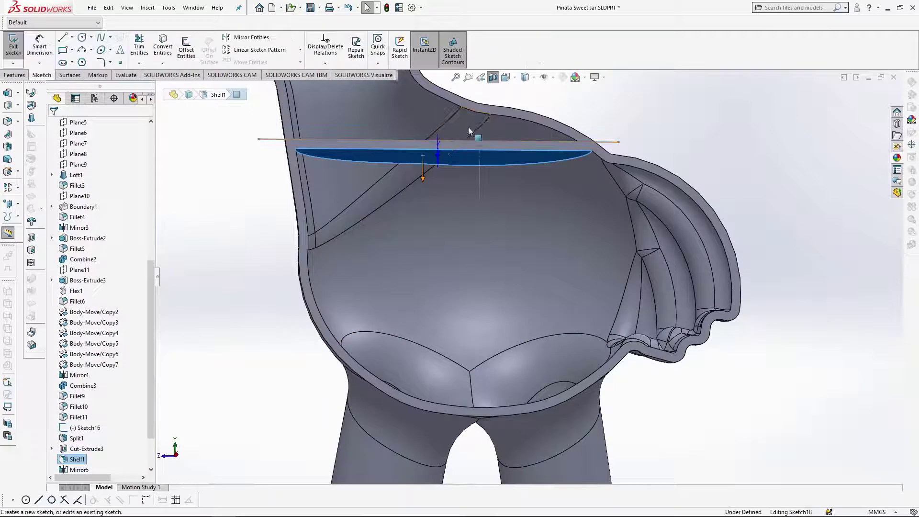
{"action": "left_click", "coordinate": [195, 50]}
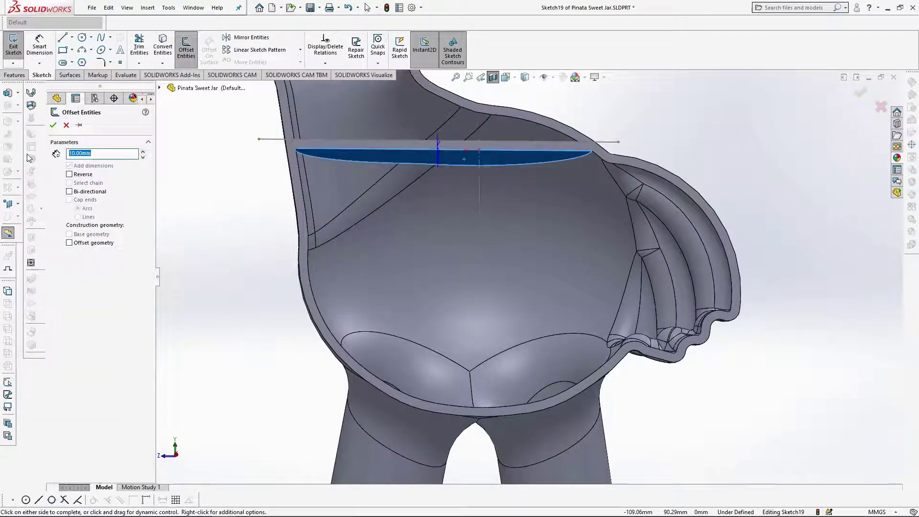
{"action": "left_click", "coordinate": [463, 159]}
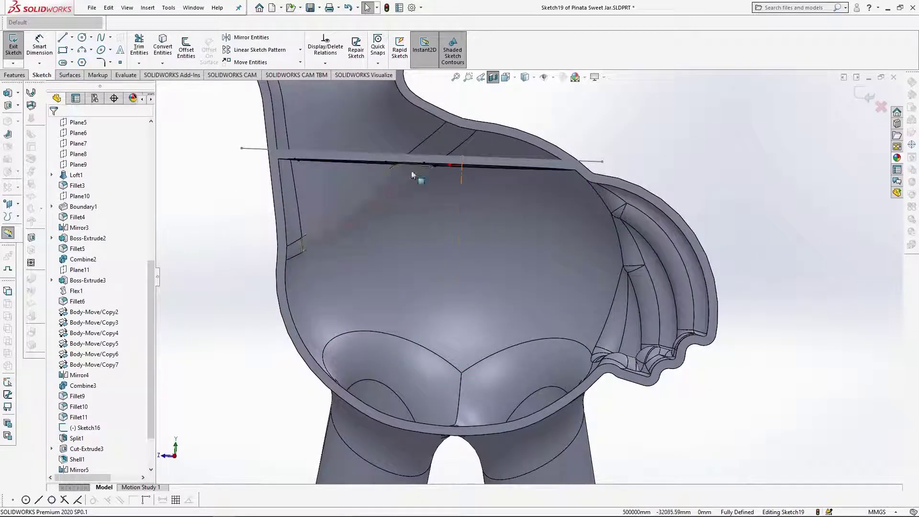
Cut the offset outline 3 mm upward through the lower body's closed top, turning off automatic body selection
{"action": "left_click", "coordinate": [14, 75]}
{"action": "left_click", "coordinate": [140, 49]}
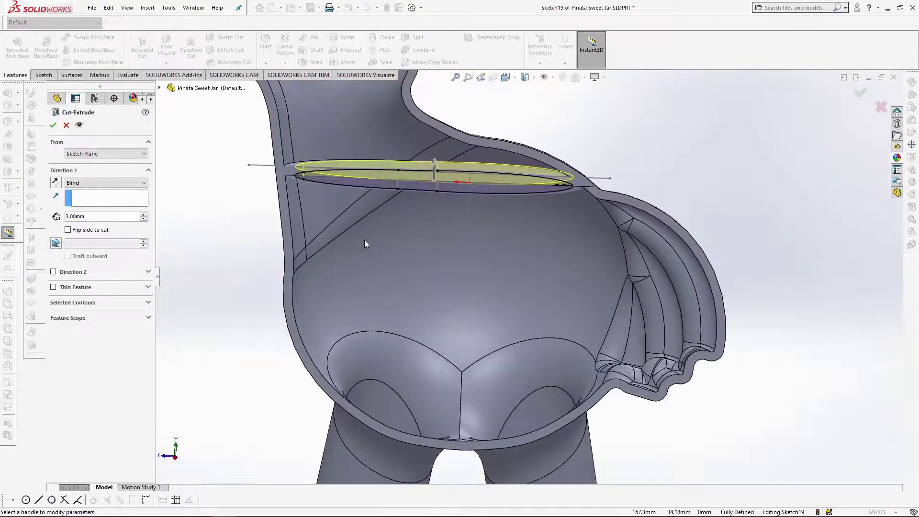
{"action": "left_click", "coordinate": [69, 348]}
{"action": "left_click", "coordinate": [53, 126]}
{"action": "mouse_move", "coordinate": [243, 289]}
{"action": "middle_mouse_down"}
{"action": "mouse_move", "coordinate": [261, 297]}
{"action": "mouse_move", "coordinate": [239, 198]}
{"action": "middle_mouse_up"}
Start a sketch on the ledge face around the new opening and offset the opening cut's outline inward by 1 mm
{"action": "left_click", "coordinate": [268, 175]}
{"action": "left_click", "coordinate": [312, 146]}
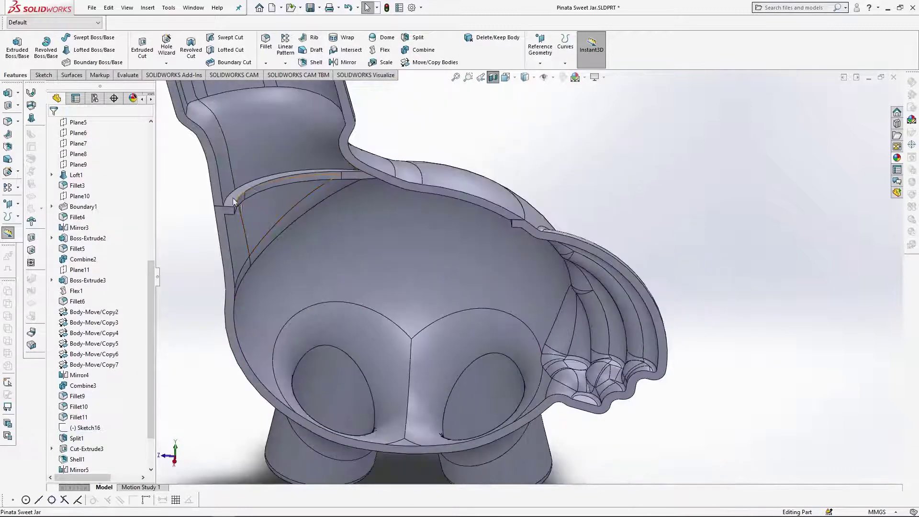
{"action": "left_click", "coordinate": [234, 199]}
{"action": "left_click", "coordinate": [262, 179]}
{"action": "left_click", "coordinate": [52, 449]}
{"action": "left_click", "coordinate": [96, 460]}
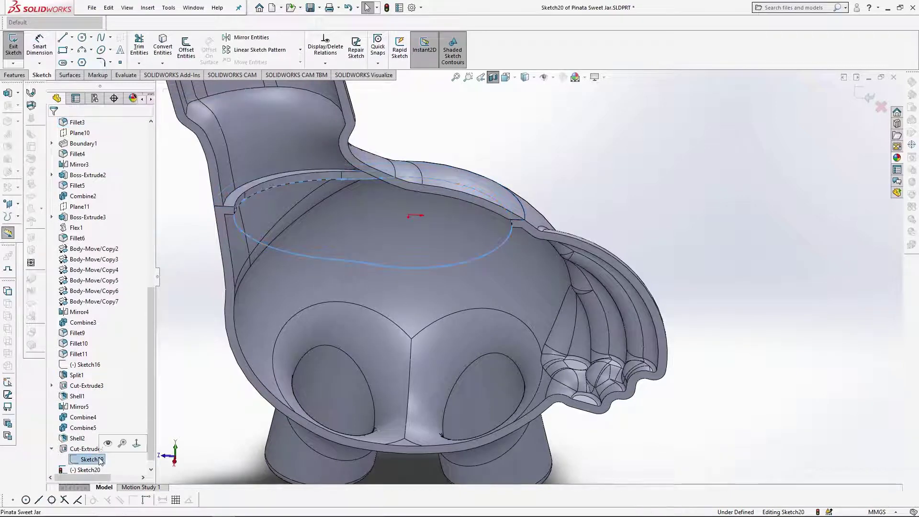
{"action": "left_click", "coordinate": [186, 48]}
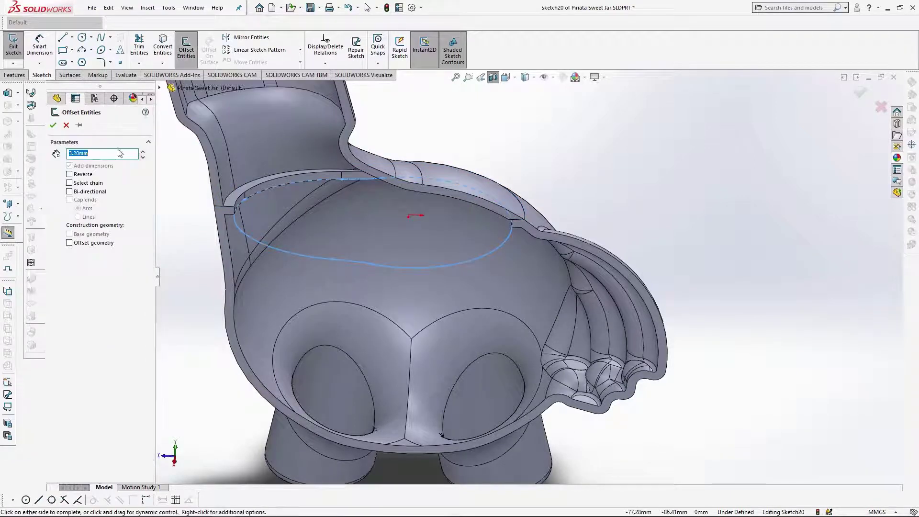
{"action": "type", "text": "1"}
{"action": "key", "text": "Return"}
{"action": "left_click", "coordinate": [53, 125]}
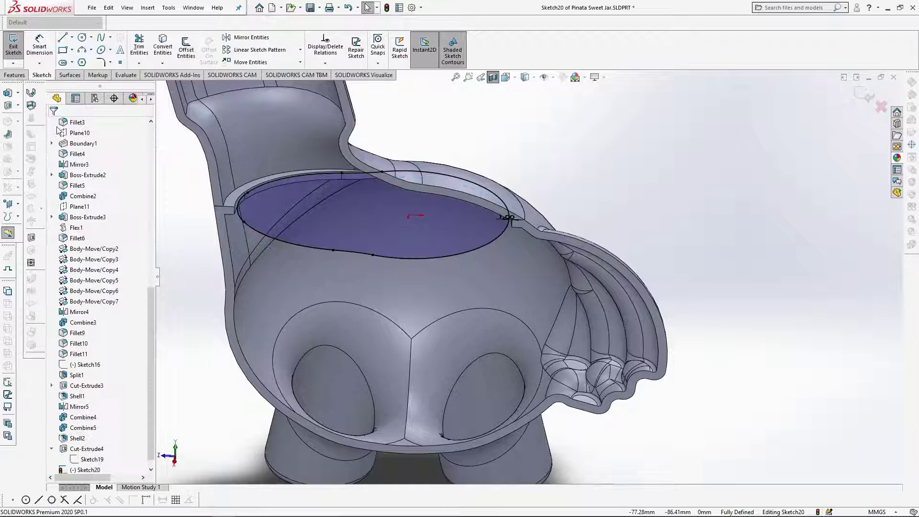
Offset the new opening outline a further 3 mm inward to form a closed ring profile
{"action": "scroll", "coordinate": [301, 208], "scroll_direction": "down", "scroll_amount": 8}
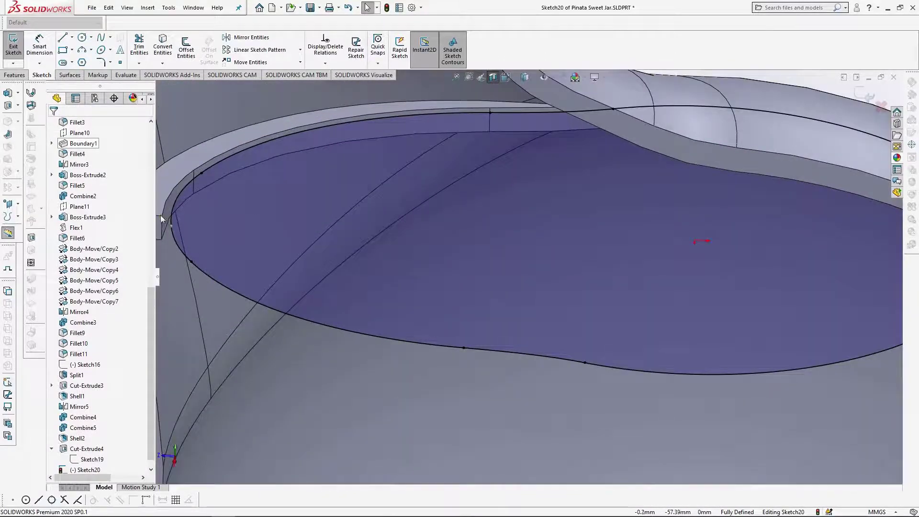
{"action": "scroll", "coordinate": [179, 215], "scroll_direction": "up", "scroll_amount": 6}
{"action": "scroll", "coordinate": [803, 232], "scroll_direction": "down", "scroll_amount": 2}
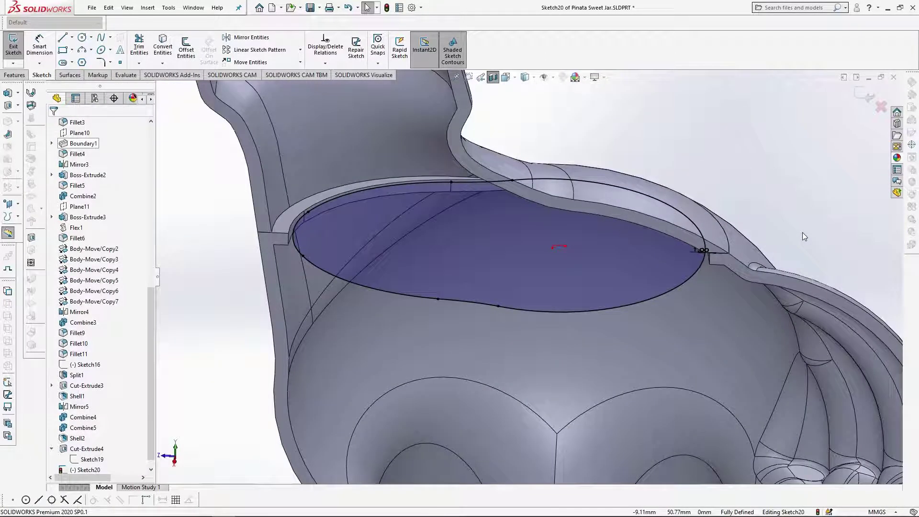
{"action": "left_click", "coordinate": [612, 239]}
{"action": "left_click", "coordinate": [186, 48]}
{"action": "left_click", "coordinate": [69, 174]}
{"action": "type", "text": "3"}
{"action": "key", "text": "Return"}
{"action": "left_click", "coordinate": [53, 125]}
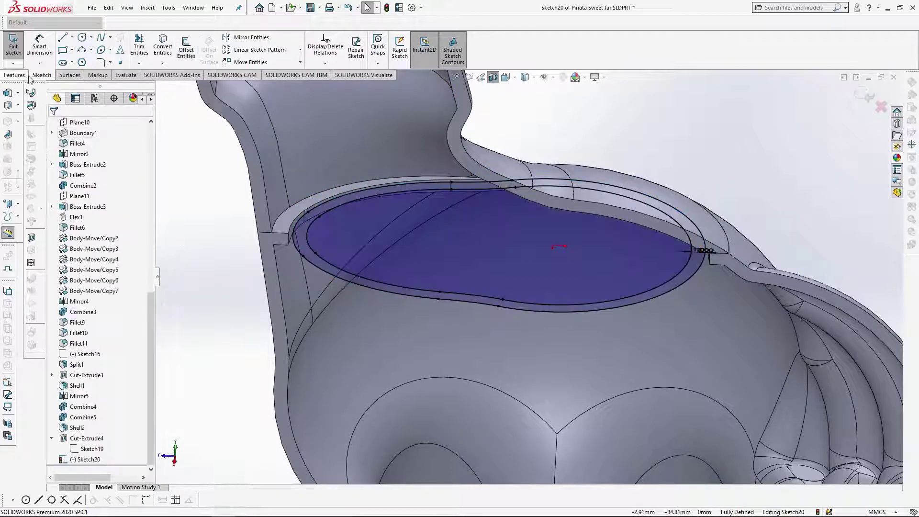
Extrude the ring profile 6 mm downward into the lower body as a separate body, without merging the result
{"action": "left_click", "coordinate": [15, 75]}
{"action": "left_click", "coordinate": [17, 48]}
{"action": "left_click", "coordinate": [56, 182]}
{"action": "scroll", "coordinate": [100, 217], "scroll_direction": "up", "scroll_amount": 3}
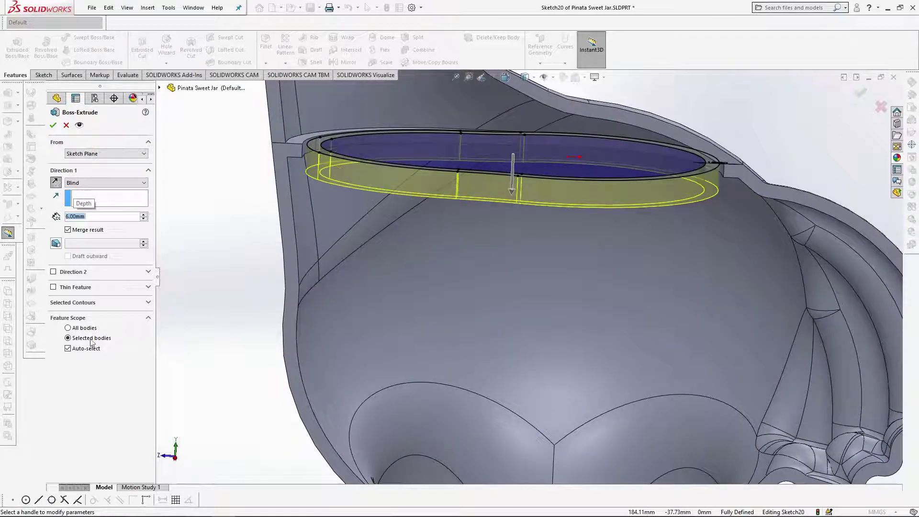
{"action": "left_click", "coordinate": [67, 230]}
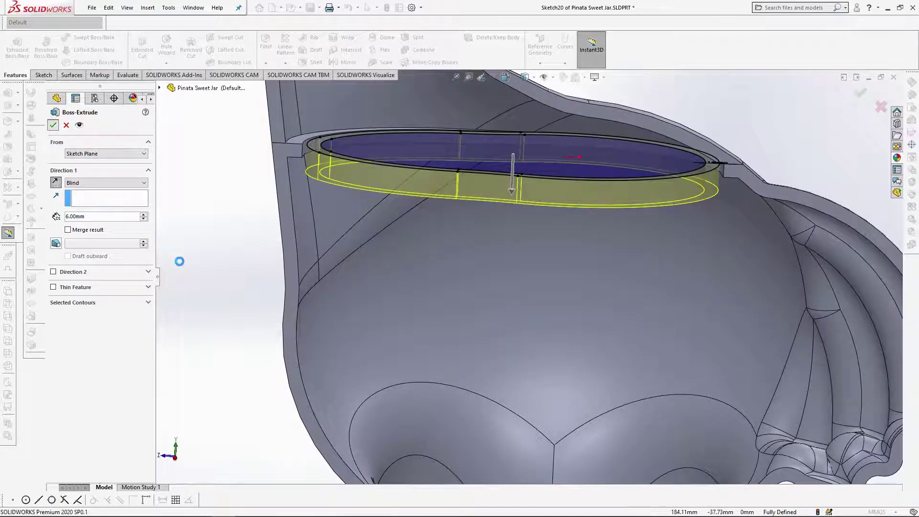
{"action": "key", "text": "Return"}
Hide the lower body and turn off the section view, leaving the head and the ring visible from below
{"action": "left_click", "coordinate": [505, 77]}
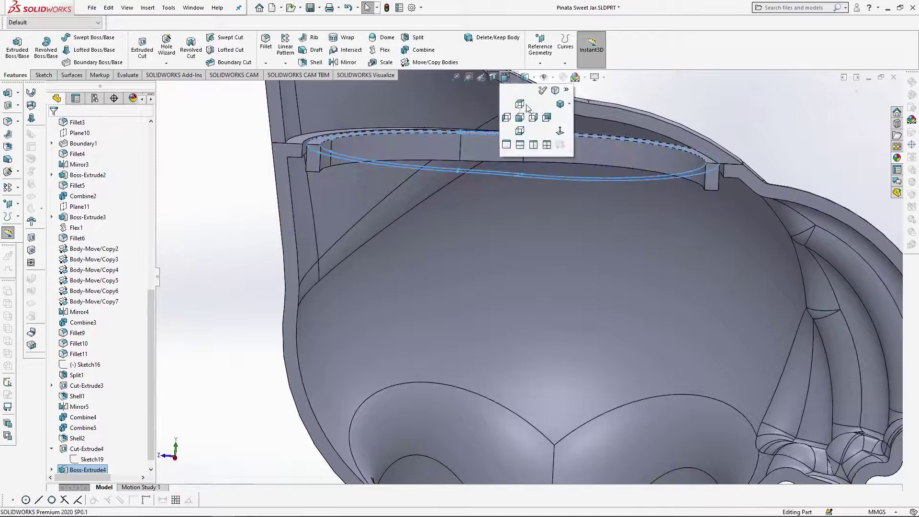
{"action": "left_click", "coordinate": [533, 117]}
{"action": "scroll", "coordinate": [624, 284], "scroll_direction": "down", "scroll_amount": 4}
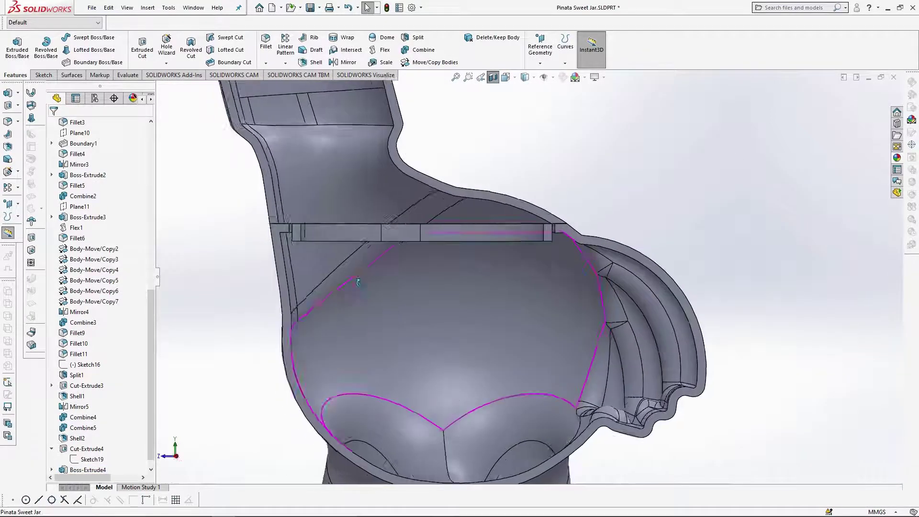
{"action": "scroll", "coordinate": [352, 285], "scroll_direction": "up", "scroll_amount": 2}
{"action": "middle_click_drag", "start_coordinate": [352, 285], "coordinate": [349, 269]}
{"action": "scroll", "coordinate": [426, 287], "scroll_direction": "down", "scroll_amount": 2}
{"action": "mouse_move", "coordinate": [421, 287]}
{"action": "middle_mouse_down"}
{"action": "mouse_move", "coordinate": [431, 299]}
{"action": "mouse_move", "coordinate": [415, 300]}
{"action": "middle_mouse_up"}
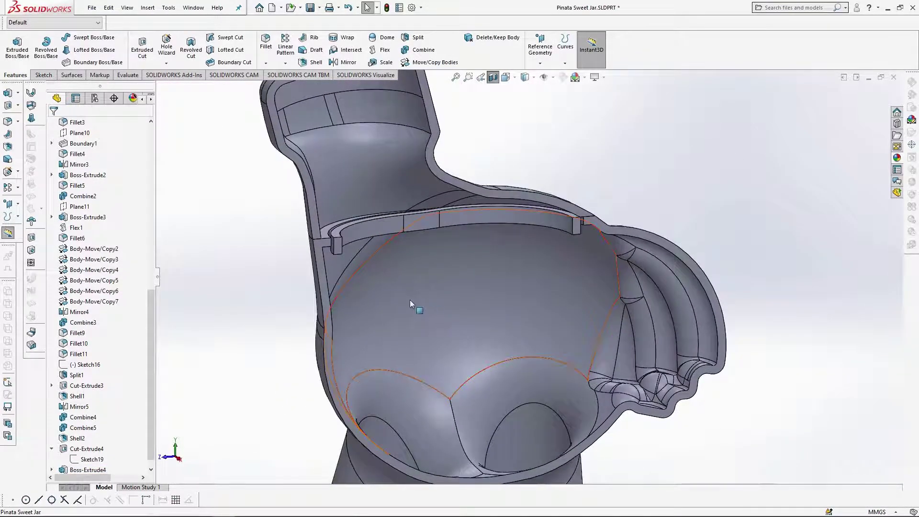
{"action": "left_click", "coordinate": [410, 301]}
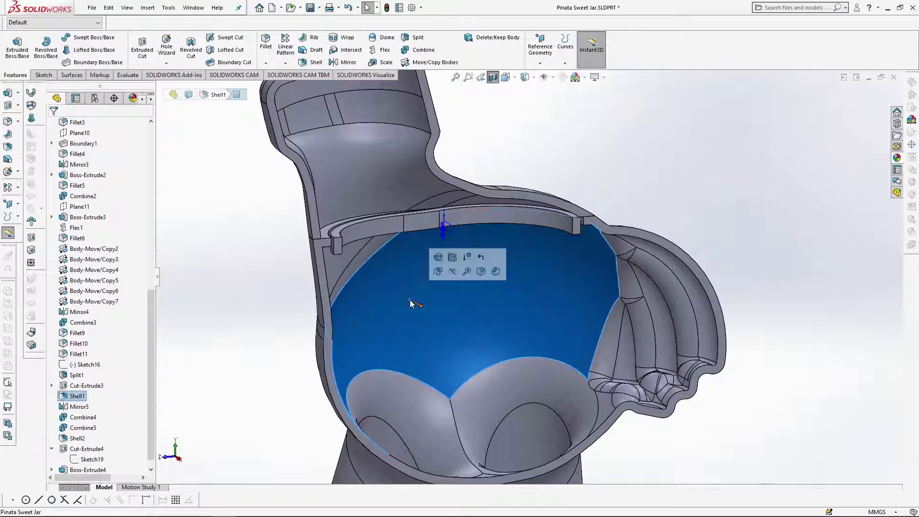
{"action": "left_click", "coordinate": [451, 272]}
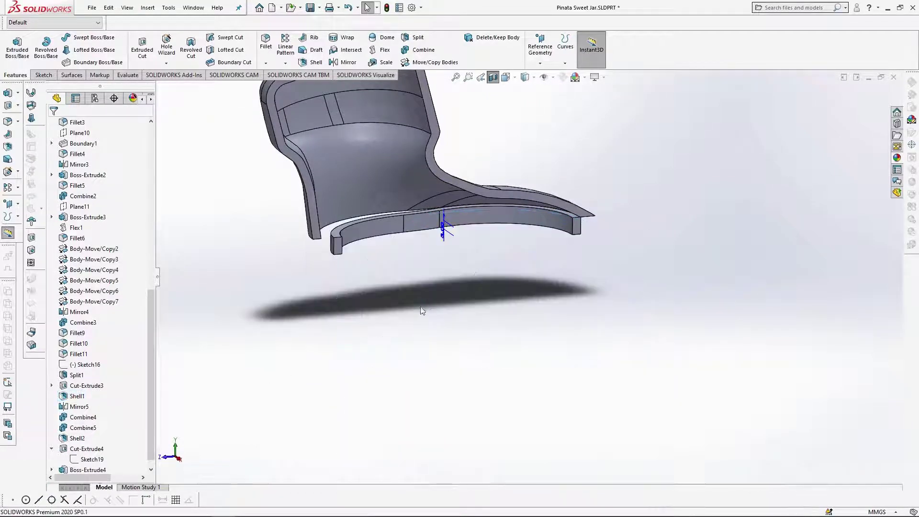
{"action": "middle_click_drag", "start_coordinate": [426, 328], "coordinate": [419, 304]}
{"action": "scroll", "coordinate": [316, 237], "scroll_direction": "down", "scroll_amount": 5}
{"action": "left_click", "coordinate": [494, 78]}
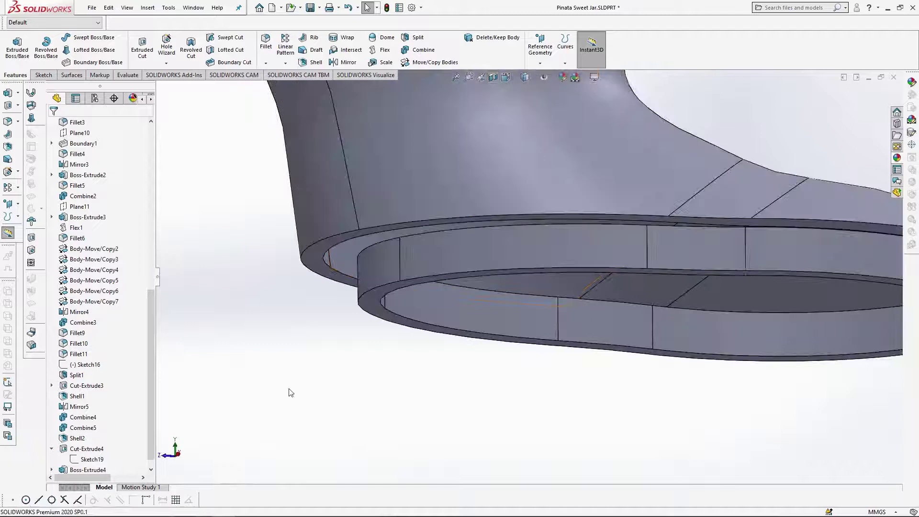
Start a sketch on the head's flat underside rim and offset its inner edge loop outward by 0.5 mm
{"action": "left_click", "coordinate": [324, 245]}
{"action": "left_click", "coordinate": [352, 213]}
{"action": "right_click", "coordinate": [336, 271]}
{"action": "left_click", "coordinate": [367, 287]}
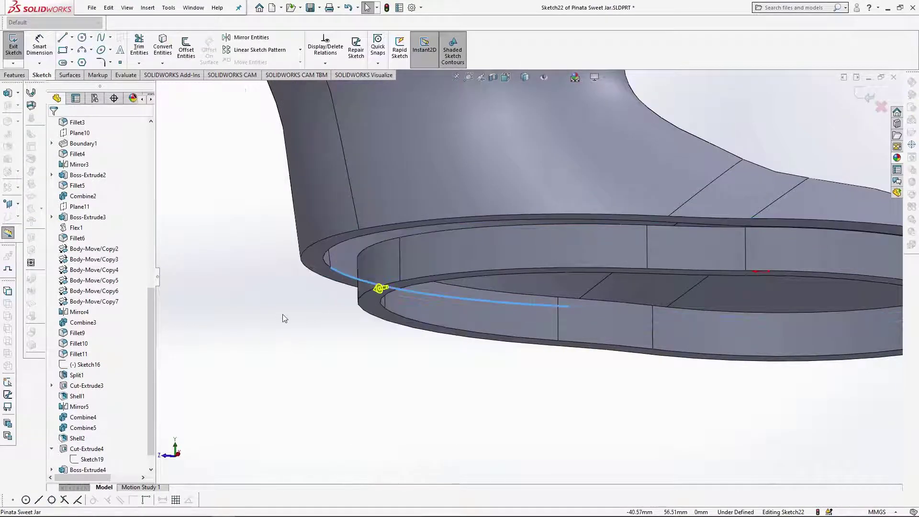
{"action": "left_click", "coordinate": [186, 48]}
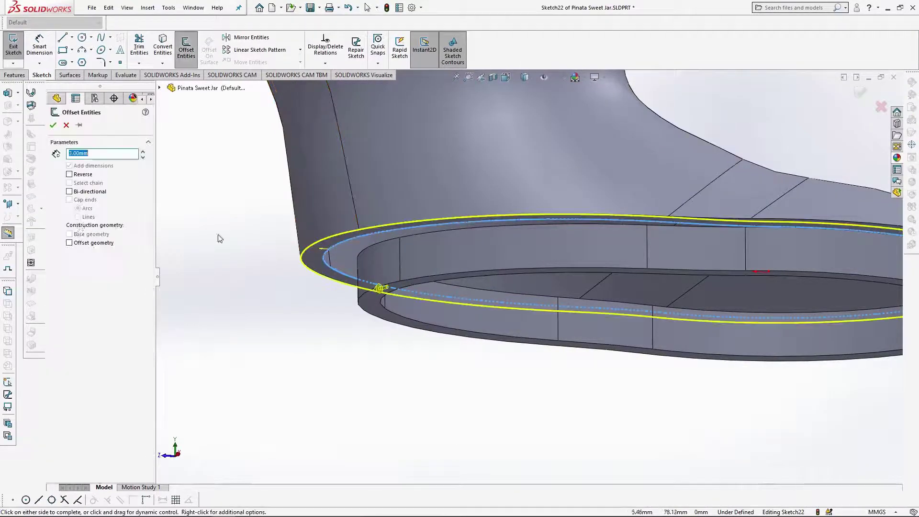
{"action": "type", "text": "0.5"}
{"action": "key", "text": "Return"}
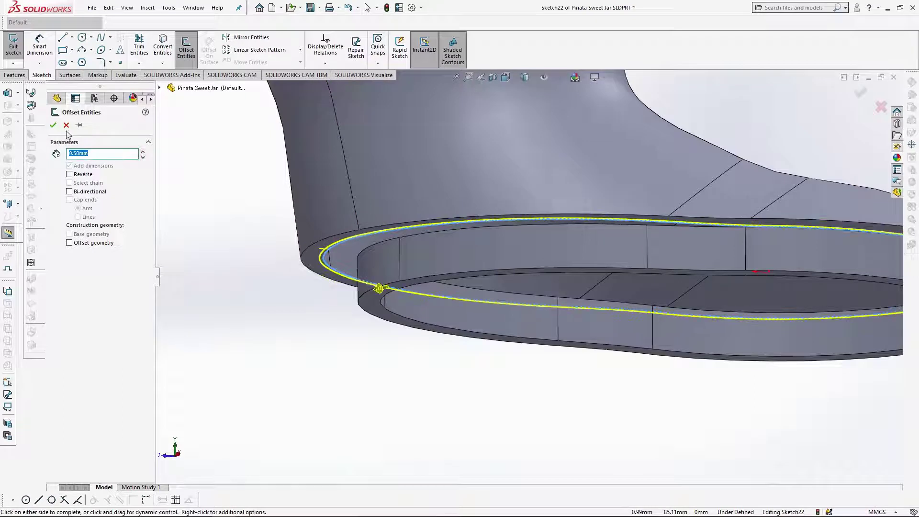
{"action": "left_click", "coordinate": [53, 125]}
Convert the ring's inner edge loop into the sketch on the head's underside
{"action": "right_click", "coordinate": [462, 287]}
{"action": "left_click", "coordinate": [496, 307]}
{"action": "left_click", "coordinate": [424, 293]}
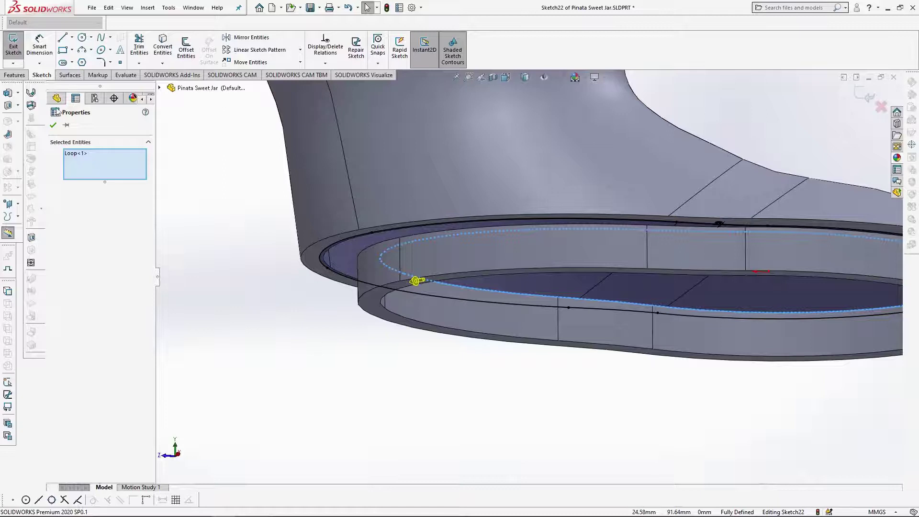
{"action": "left_click", "coordinate": [163, 45]}
Show the head and ring from the right side with hidden lines visible
{"action": "left_click", "coordinate": [505, 78]}
{"action": "left_click", "coordinate": [530, 102]}
{"action": "scroll", "coordinate": [499, 137], "scroll_direction": "down", "scroll_amount": 2}
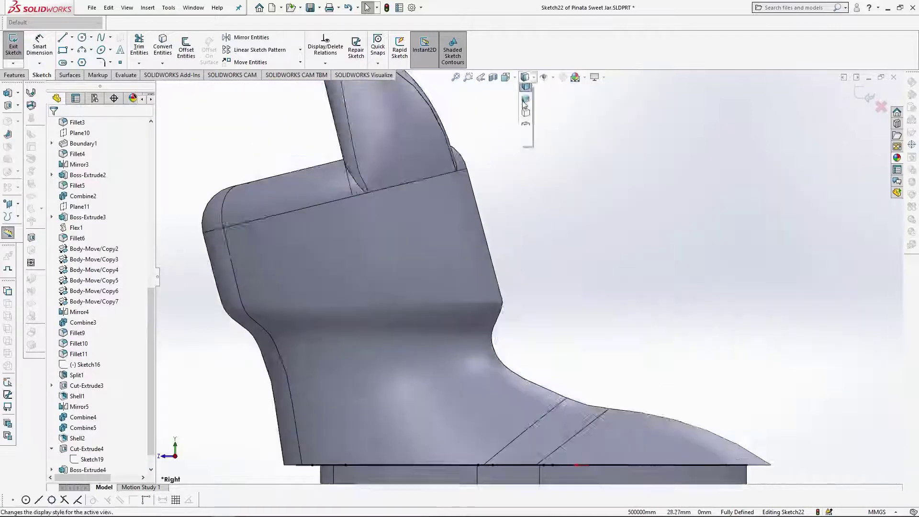
{"action": "left_click", "coordinate": [525, 77]}
{"action": "left_click", "coordinate": [525, 125]}
{"action": "middle_click_drag", "start_coordinate": [344, 384], "coordinate": [291, 330], "text": "ctrl"}
Extrude the sketched profile 3 mm upward into the head, merging it with both the shelled head and the ring
{"action": "left_click", "coordinate": [15, 75]}
{"action": "left_click", "coordinate": [19, 57]}
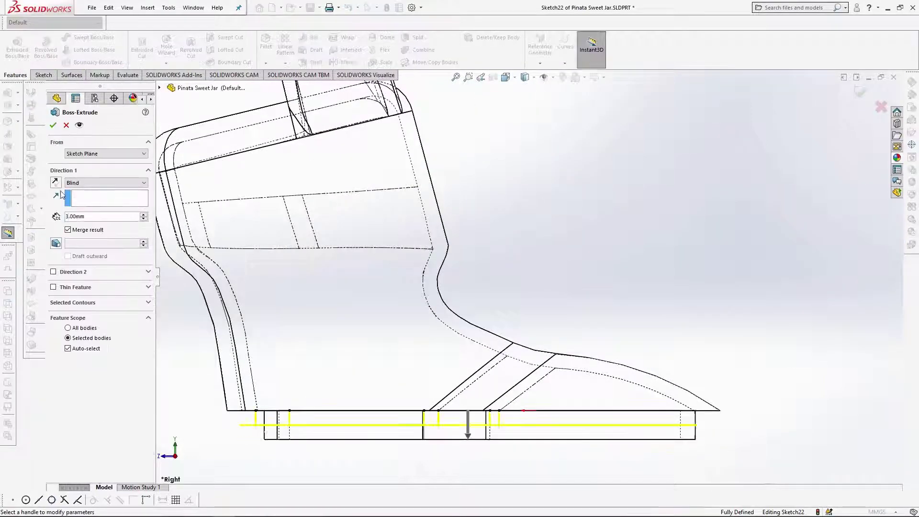
{"action": "left_click", "coordinate": [86, 348]}
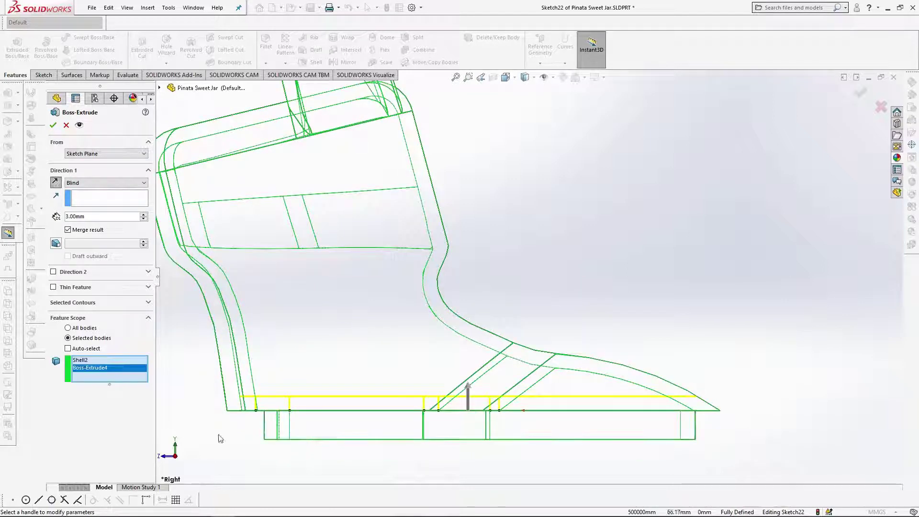
{"action": "key", "text": "Return"}
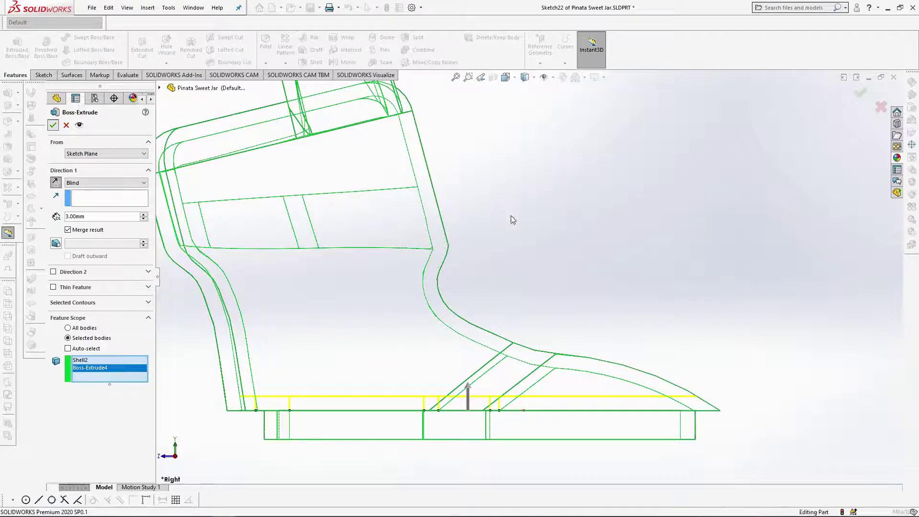
Restore the shaded-with-edges display and turn the head to show its underside ring
{"action": "scroll", "coordinate": [511, 215], "scroll_direction": "up", "scroll_amount": 3}
{"action": "middle_click_drag", "start_coordinate": [510, 215], "coordinate": [484, 249]}
{"action": "left_click", "coordinate": [525, 77]}
{"action": "left_click", "coordinate": [526, 88]}
{"action": "left_click", "coordinate": [644, 426]}
{"action": "middle_click_drag", "start_coordinate": [645, 426], "coordinate": [664, 319]}
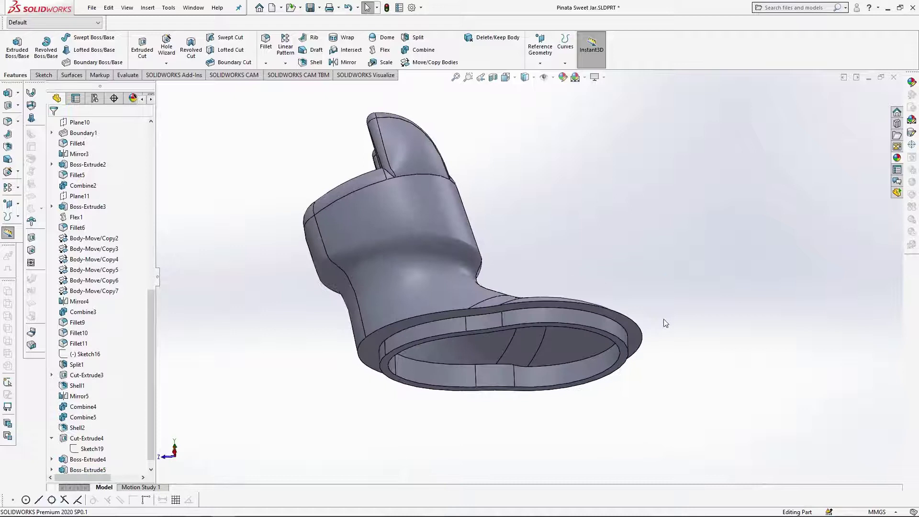
Fillet the head's lower rim edge and the edges of its underside ring with a 0.5 mm radius
{"action": "scroll", "coordinate": [411, 400], "scroll_direction": "down", "scroll_amount": 2}
{"action": "left_click", "coordinate": [352, 295]}
{"action": "left_click", "coordinate": [412, 306]}
{"action": "type", "text": "0.5"}
{"action": "key", "text": "Return"}
{"action": "left_click", "coordinate": [395, 308]}
{"action": "left_click", "coordinate": [424, 272]}
{"action": "left_click", "coordinate": [421, 302]}
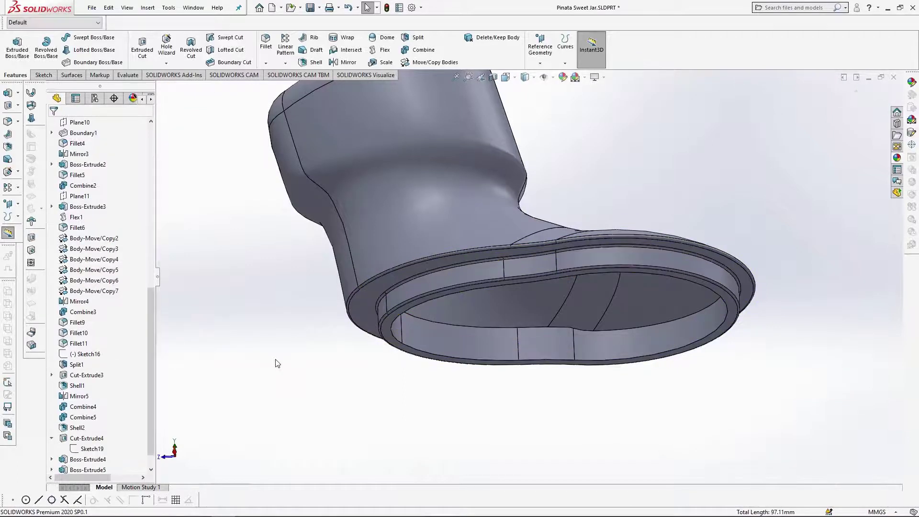
Show the lower body again and hide the head body to expose the jar's opening
{"action": "scroll", "coordinate": [275, 363], "scroll_direction": "up", "scroll_amount": 4}
{"action": "scroll", "coordinate": [91, 180], "scroll_direction": "up", "scroll_amount": 11}
{"action": "left_click", "coordinate": [90, 179]}
{"action": "left_click", "coordinate": [100, 164]}
{"action": "middle_click_drag", "start_coordinate": [445, 308], "coordinate": [457, 357]}
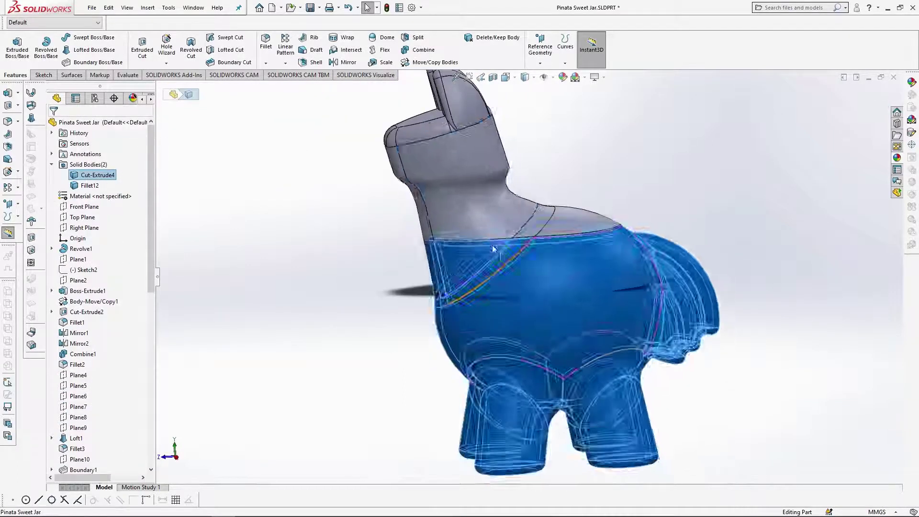
{"action": "left_click", "coordinate": [512, 189]}
{"action": "left_click", "coordinate": [535, 177]}
{"action": "middle_click_drag", "start_coordinate": [535, 201], "coordinate": [530, 284]}
{"action": "scroll", "coordinate": [531, 284], "scroll_direction": "down", "scroll_amount": 2}
Fillet the outer and inner rim edges of the lower body's opening with a 0.5 mm radius
{"action": "left_click", "coordinate": [381, 277]}
{"action": "left_click", "coordinate": [473, 263]}
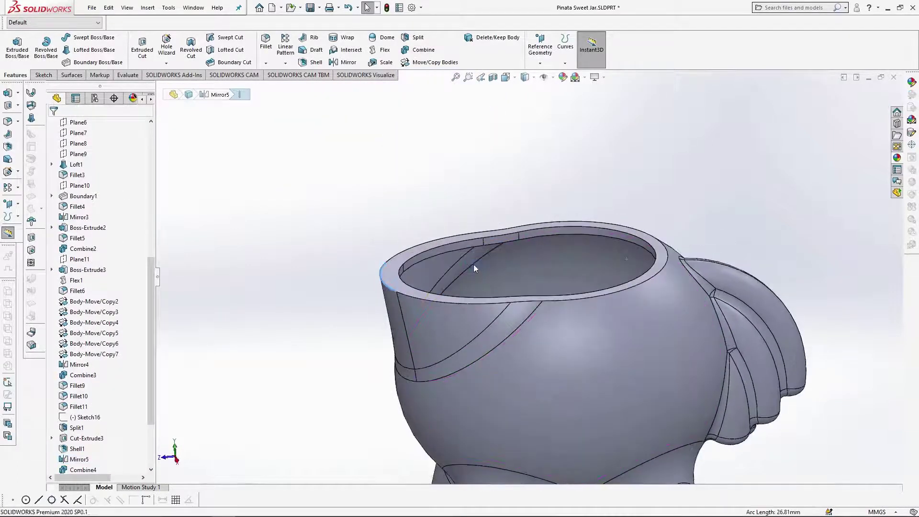
{"action": "left_click", "coordinate": [458, 249]}
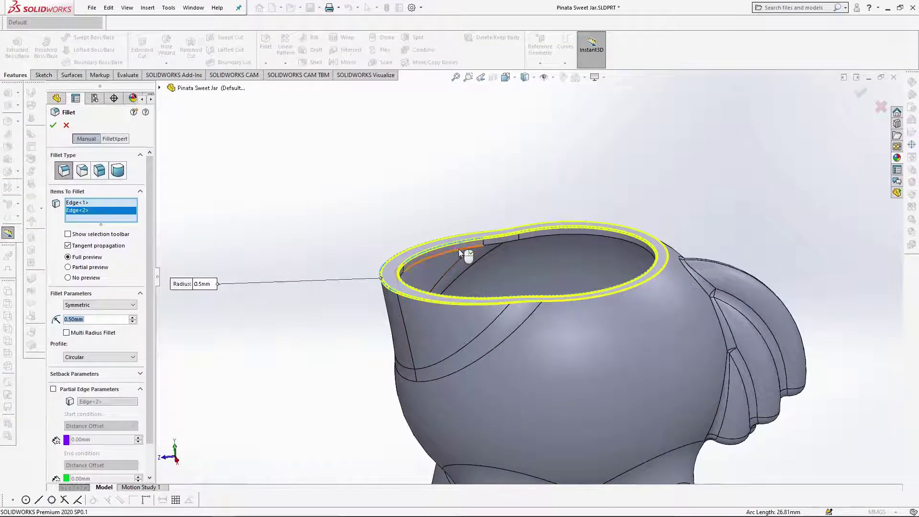
{"action": "left_click", "coordinate": [53, 125]}
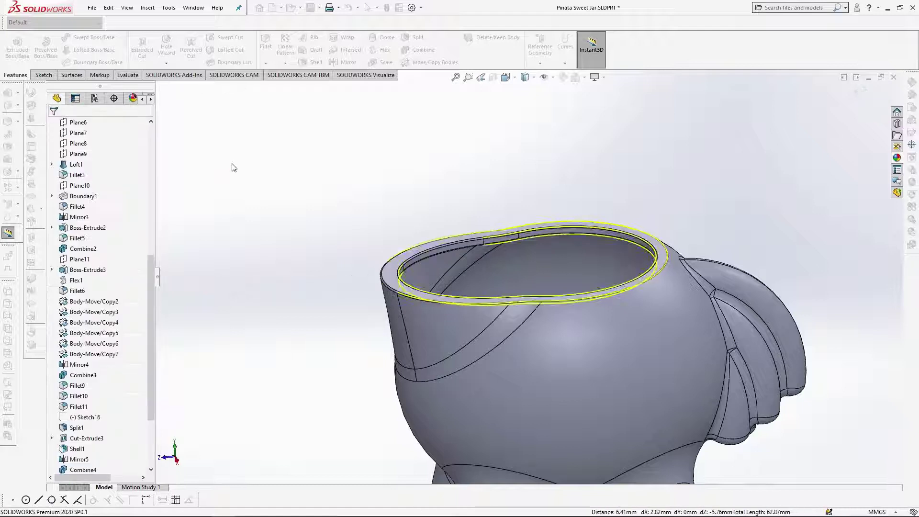
Show the hidden head body again on top of the lower body
{"action": "scroll", "coordinate": [72, 185], "scroll_direction": "up", "scroll_amount": 9}
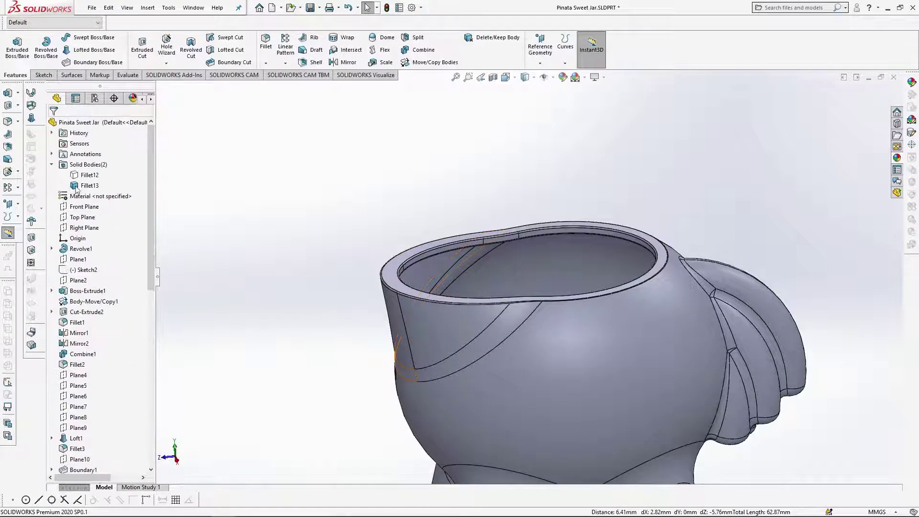
{"action": "middle_click_drag", "start_coordinate": [450, 247], "coordinate": [471, 326]}
{"action": "middle_click_drag", "start_coordinate": [568, 294], "coordinate": [559, 240]}
{"action": "left_click", "coordinate": [91, 176]}
{"action": "left_click", "coordinate": [108, 157]}
Create a reference plane 38 mm below the Top Plane, with the offset flipped, across the tops of the legs
{"action": "left_click", "coordinate": [506, 78]}
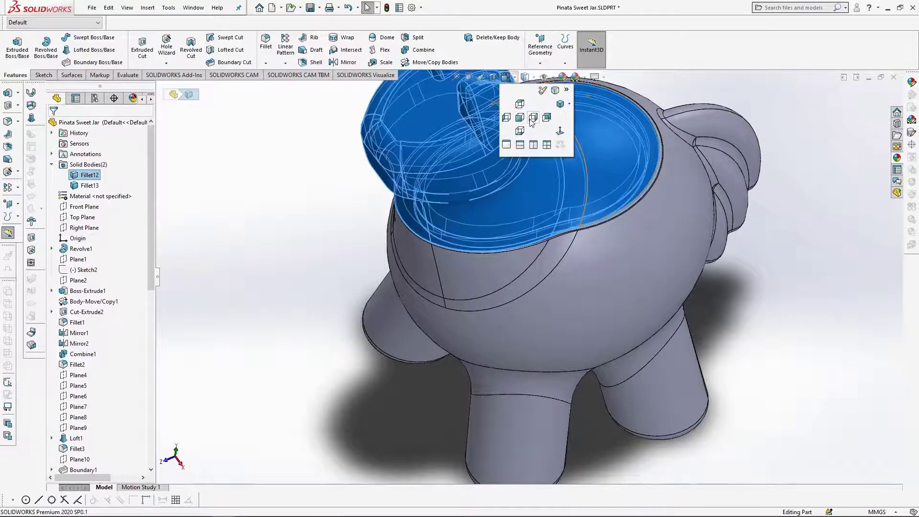
{"action": "left_click", "coordinate": [532, 119]}
{"action": "left_click", "coordinate": [87, 221]}
{"action": "left_click", "coordinate": [540, 63]}
{"action": "left_click", "coordinate": [537, 72]}
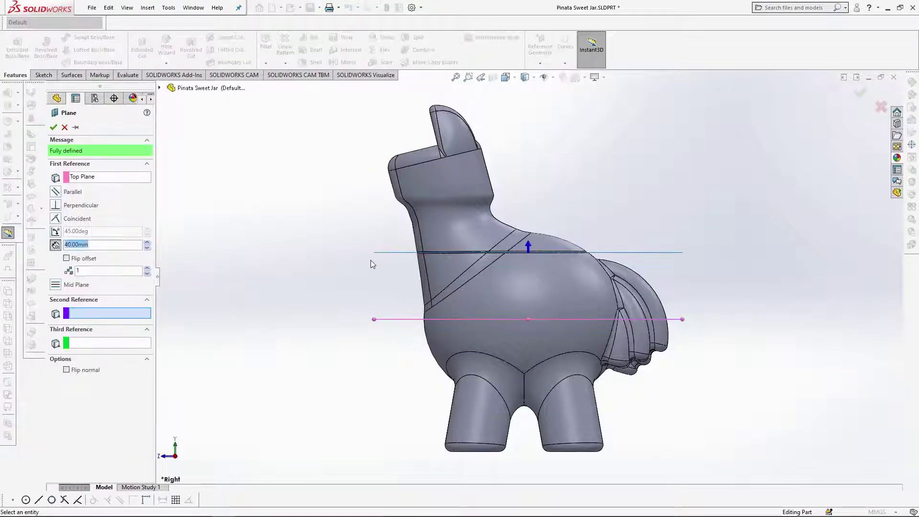
{"action": "left_click", "coordinate": [84, 257]}
{"action": "key", "text": "Return"}
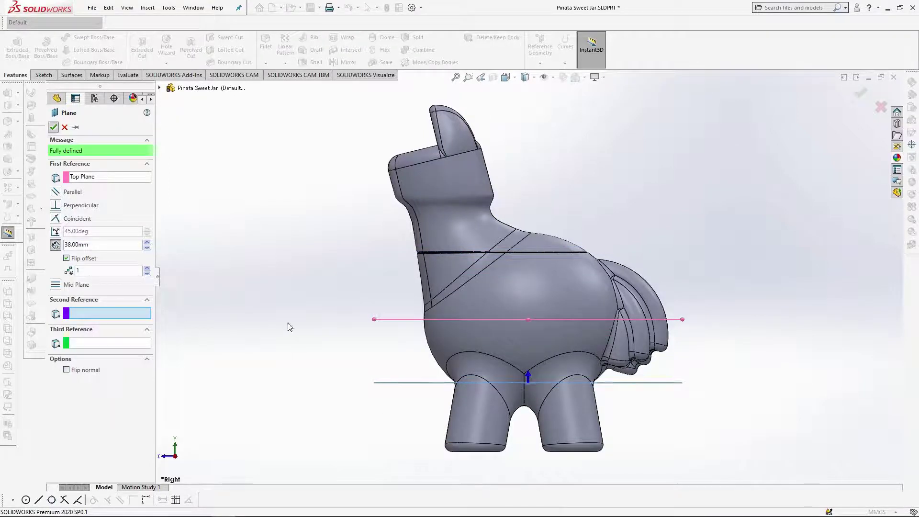
{"action": "key", "text": "Return"}
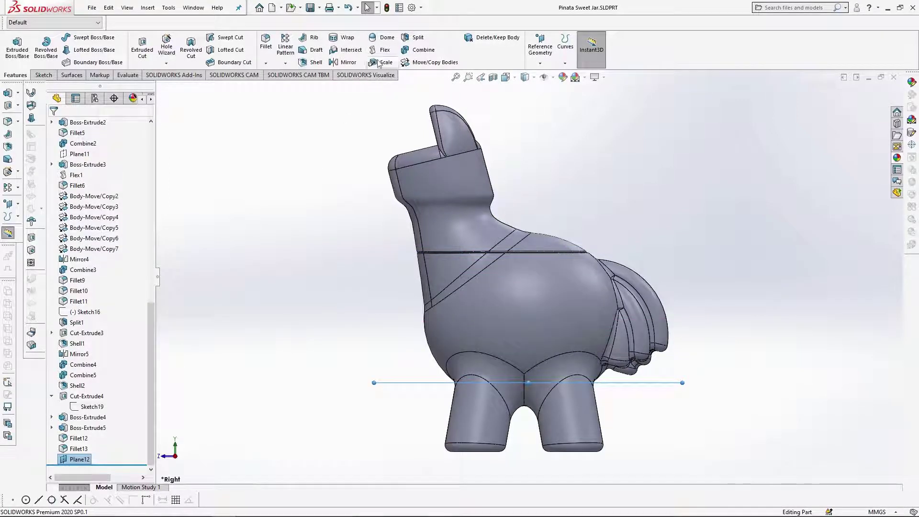
Intersect the lower body with the reference plane across the leg tops, using the Create internal regions option
{"action": "left_click", "coordinate": [346, 50]}
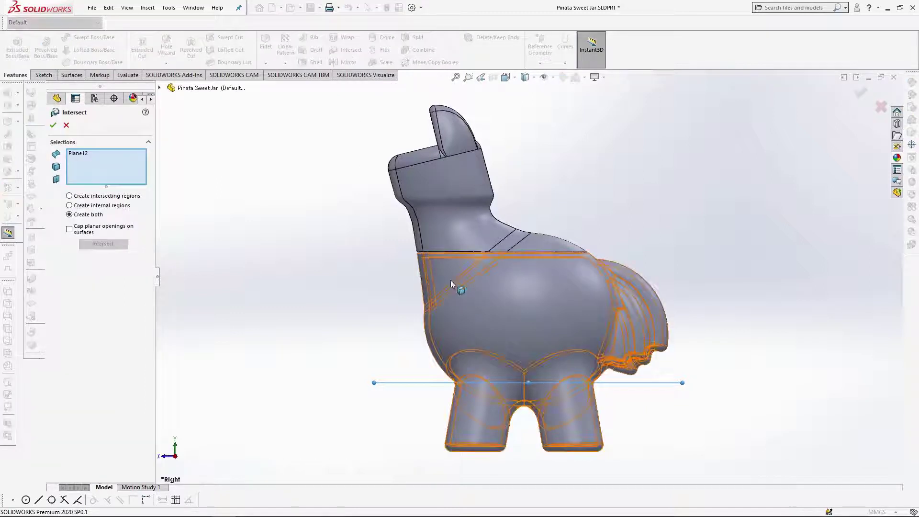
{"action": "left_click", "coordinate": [443, 295]}
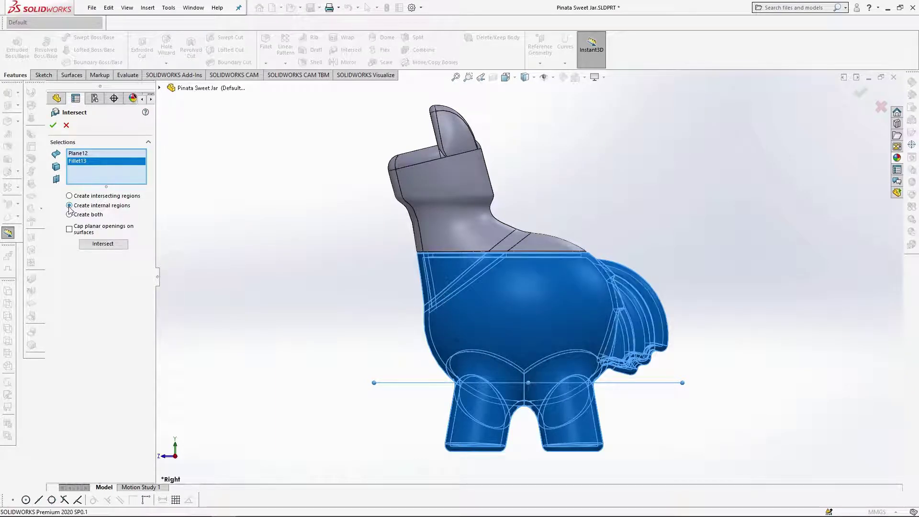
{"action": "left_click", "coordinate": [95, 245]}
{"action": "middle_click_drag", "start_coordinate": [588, 395], "coordinate": [582, 423]}
{"action": "left_click", "coordinate": [54, 126]}
Hide the head body to expose the inside of the lower body
{"action": "left_click", "coordinate": [471, 260]}
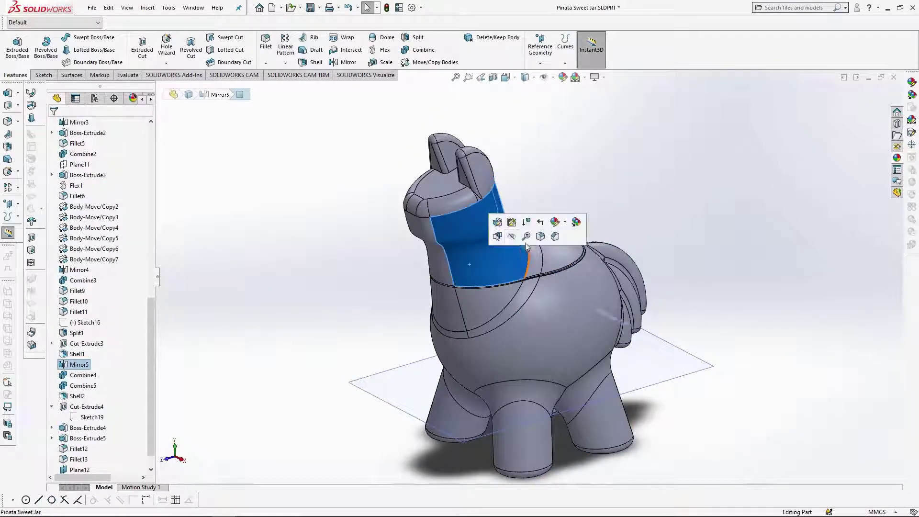
{"action": "left_click", "coordinate": [523, 236]}
{"action": "middle_click_drag", "start_coordinate": [603, 203], "coordinate": [613, 281]}
Combine the two lower solid bodies made by the intersection into a single body
{"action": "scroll", "coordinate": [565, 276], "scroll_direction": "up", "scroll_amount": 3}
{"action": "scroll", "coordinate": [110, 238], "scroll_direction": "up", "scroll_amount": 6}
{"action": "scroll", "coordinate": [110, 237], "scroll_direction": "up", "scroll_amount": 5}
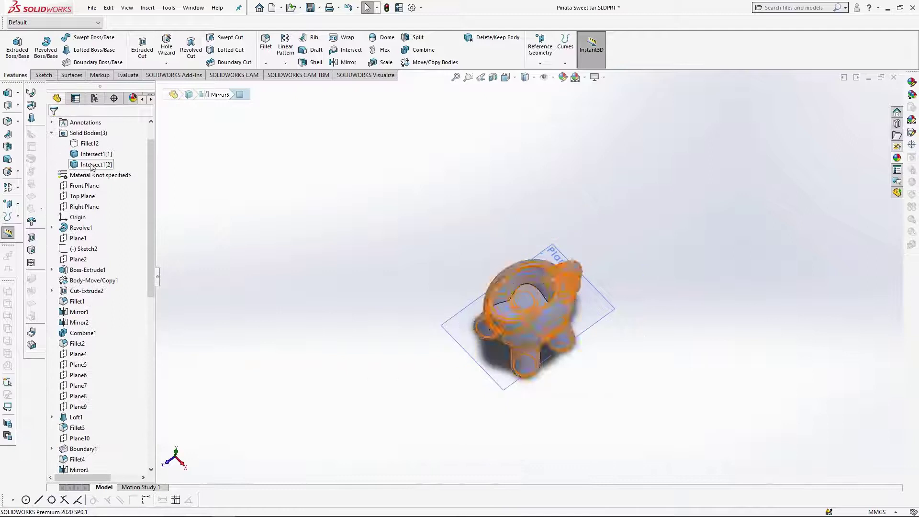
{"action": "scroll", "coordinate": [601, 302], "scroll_direction": "down", "scroll_amount": 4}
{"action": "left_click", "coordinate": [415, 51]}
{"action": "left_click", "coordinate": [407, 383]}
{"action": "left_click", "coordinate": [416, 311]}
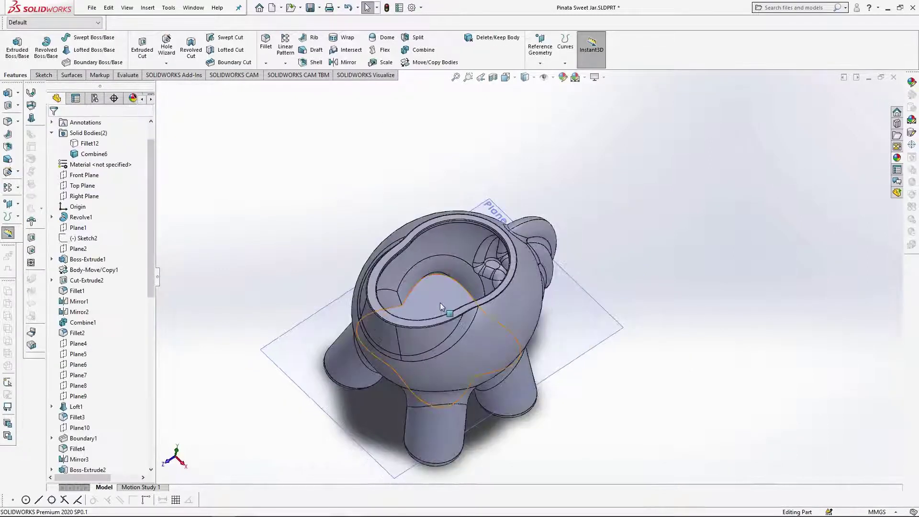
Dome the flat floor face inside the jar 3 mm downward with Continuous dome off, checking it in hidden-line display and restoring shaded display with edges
{"action": "left_click", "coordinate": [507, 78]}
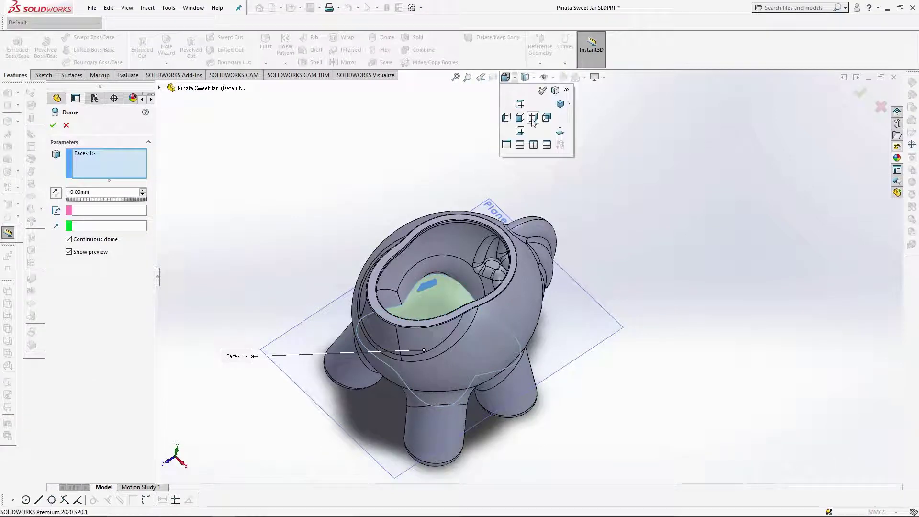
{"action": "left_click", "coordinate": [533, 118]}
{"action": "left_click", "coordinate": [525, 78]}
{"action": "left_click", "coordinate": [525, 127]}
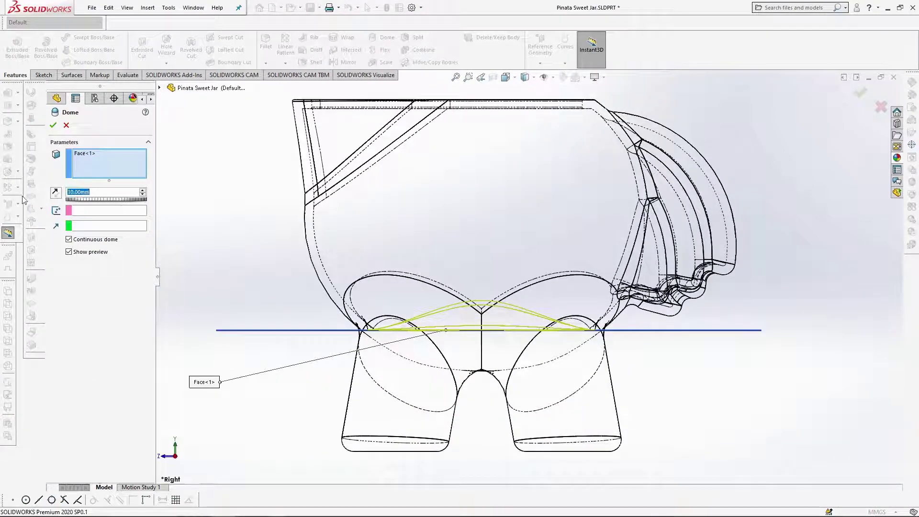
{"action": "left_click", "coordinate": [56, 193]}
{"action": "left_click", "coordinate": [69, 239]}
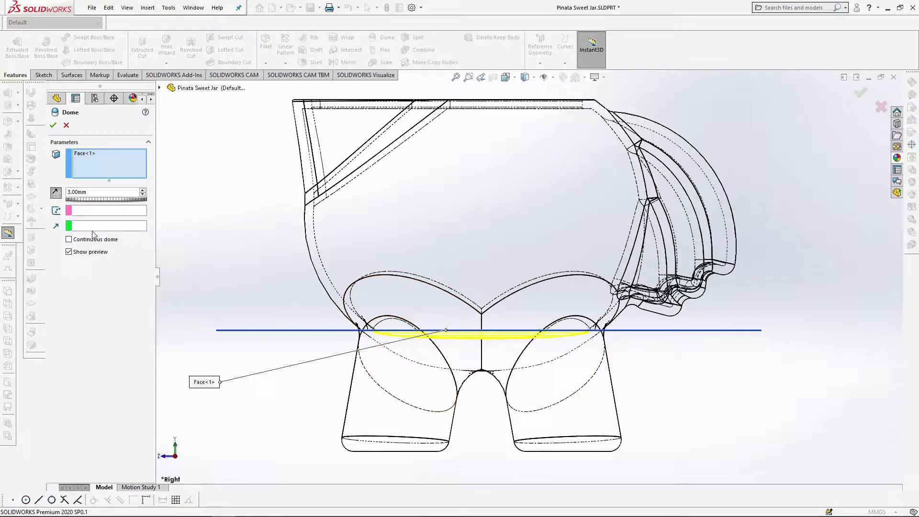
{"action": "left_click", "coordinate": [53, 125]}
{"action": "middle_click_drag", "start_coordinate": [451, 330], "coordinate": [470, 312]}
{"action": "left_click", "coordinate": [525, 77]}
{"action": "left_click", "coordinate": [525, 90]}
Show the head body again and hide the reference plane across the leg tops
{"action": "middle_click_drag", "start_coordinate": [477, 171], "coordinate": [450, 129]}
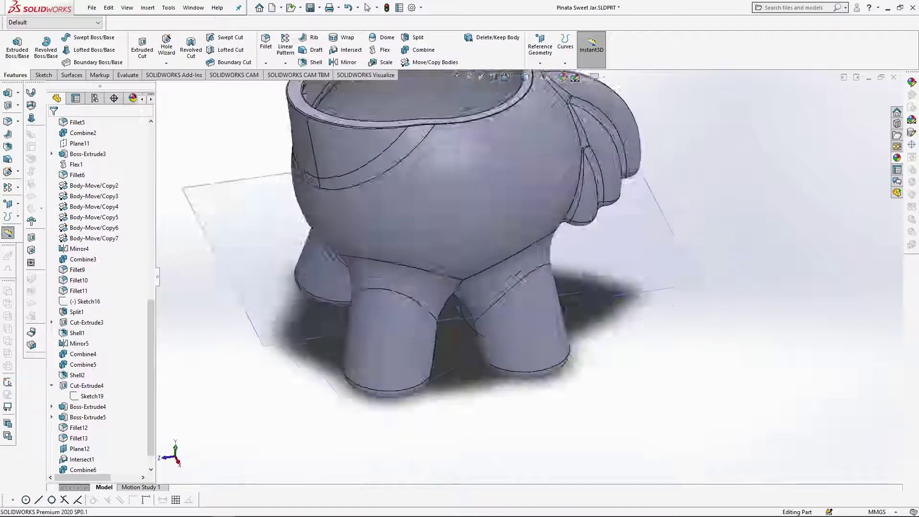
{"action": "scroll", "coordinate": [450, 230], "scroll_direction": "up", "scroll_amount": 2}
{"action": "scroll", "coordinate": [93, 211], "scroll_direction": "up", "scroll_amount": 13}
{"action": "left_click", "coordinate": [90, 175]}
{"action": "left_click", "coordinate": [103, 156]}
{"action": "scroll", "coordinate": [619, 170], "scroll_direction": "up", "scroll_amount": 4}
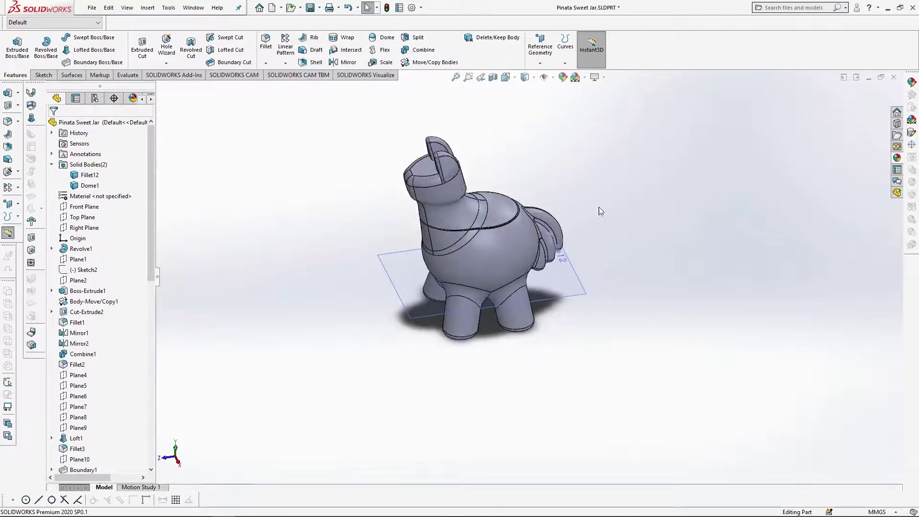
{"action": "left_click", "coordinate": [576, 272]}
{"action": "left_click", "coordinate": [605, 249]}
Load White.jpg as a decal on both the head body and the lower body, with the model in right view
{"action": "left_click", "coordinate": [506, 77]}
{"action": "left_click", "coordinate": [534, 119]}
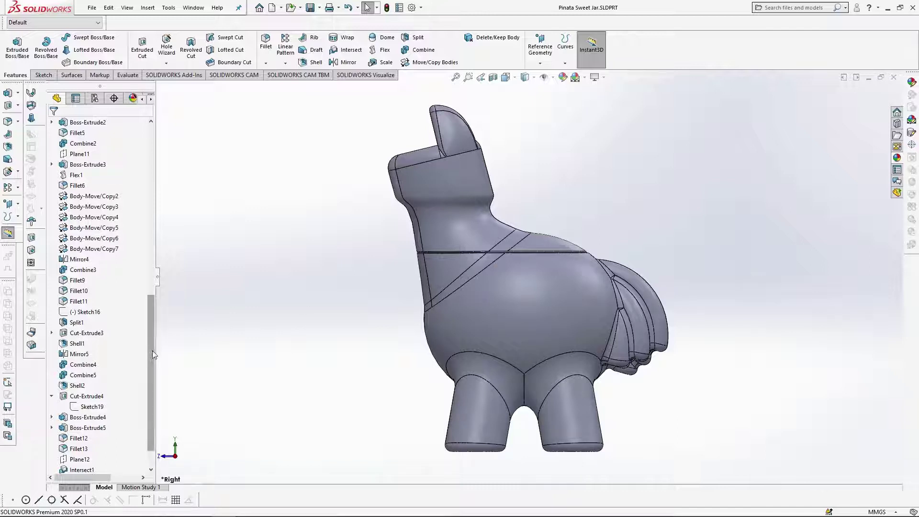
{"action": "left_click_drag", "start_coordinate": [152, 350], "coordinate": [152, 178]}
{"action": "left_click", "coordinate": [89, 175]}
{"action": "left_click", "coordinate": [89, 185], "text": "ctrl"}
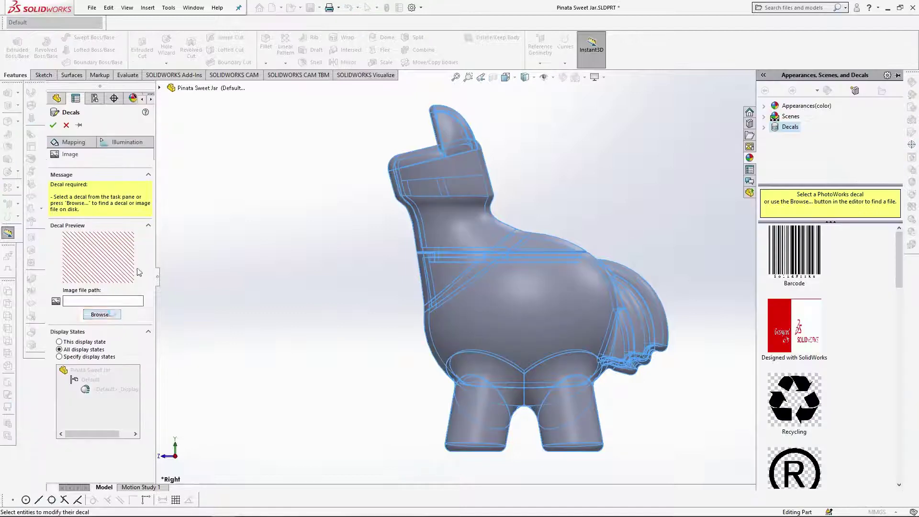
{"action": "left_click", "coordinate": [102, 314]}
{"action": "left_click", "coordinate": [38, 135]}
{"action": "double_click", "coordinate": [164, 89]}
{"action": "left_click", "coordinate": [487, 77]}
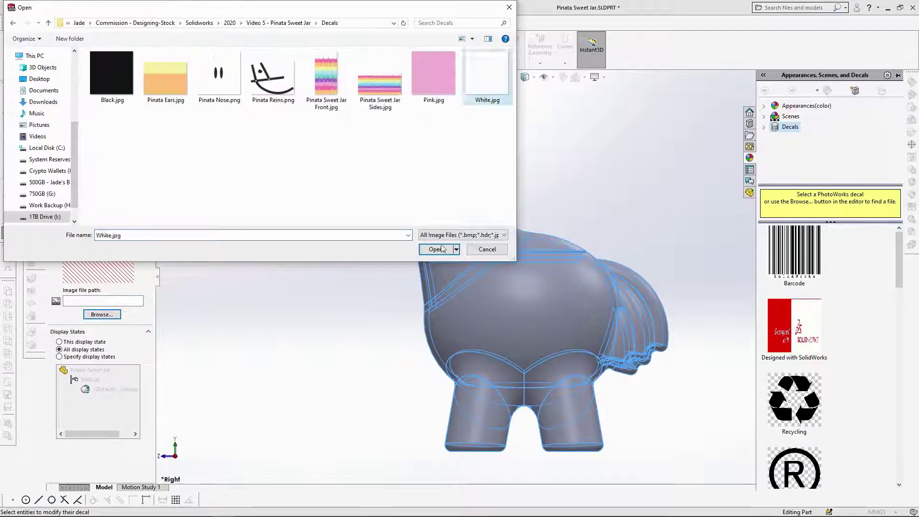
{"action": "left_click", "coordinate": [436, 249]}
Map the white decal by projection from the current view, enlarge it to cover the whole model, and apply it
{"action": "left_click", "coordinate": [86, 144]}
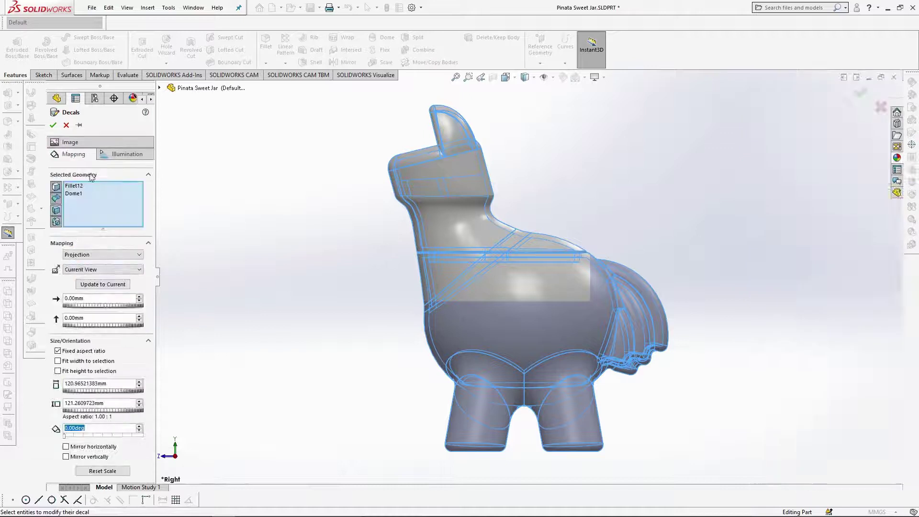
{"action": "left_click", "coordinate": [96, 255]}
{"action": "left_click", "coordinate": [96, 267]}
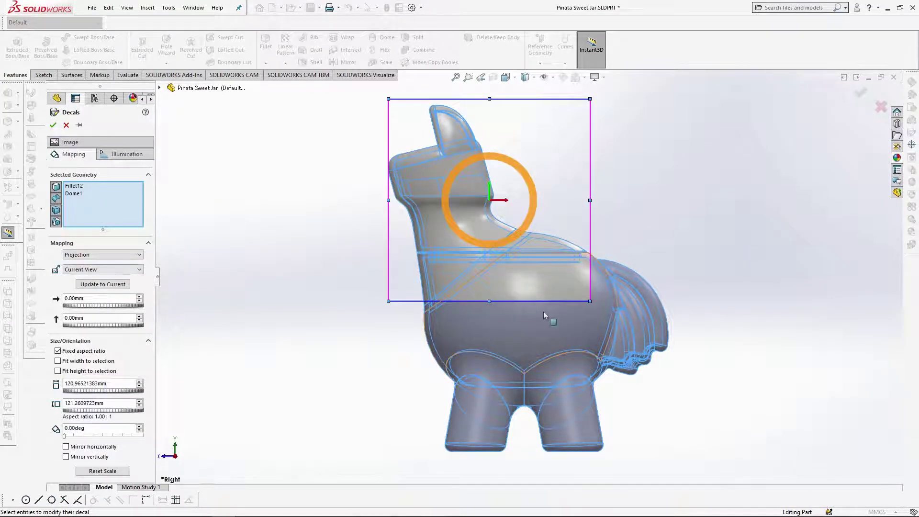
{"action": "left_click_drag", "start_coordinate": [590, 300], "coordinate": [704, 470]}
{"action": "left_click_drag", "start_coordinate": [709, 441], "coordinate": [662, 430]}
{"action": "left_click", "coordinate": [53, 125]}
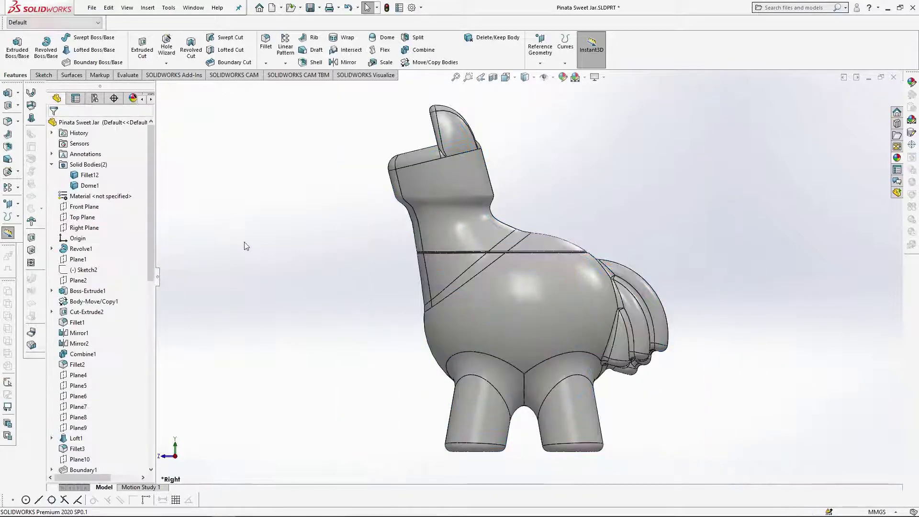
Load Black.jpg as a decal on the rounded rims and bottom faces of all four feet
{"action": "left_click", "coordinate": [495, 449]}
{"action": "scroll", "coordinate": [573, 461], "scroll_direction": "down", "scroll_amount": 3}
{"action": "left_click", "coordinate": [577, 410], "text": "ctrl"}
{"action": "middle_click_drag", "start_coordinate": [557, 417], "coordinate": [569, 383]}
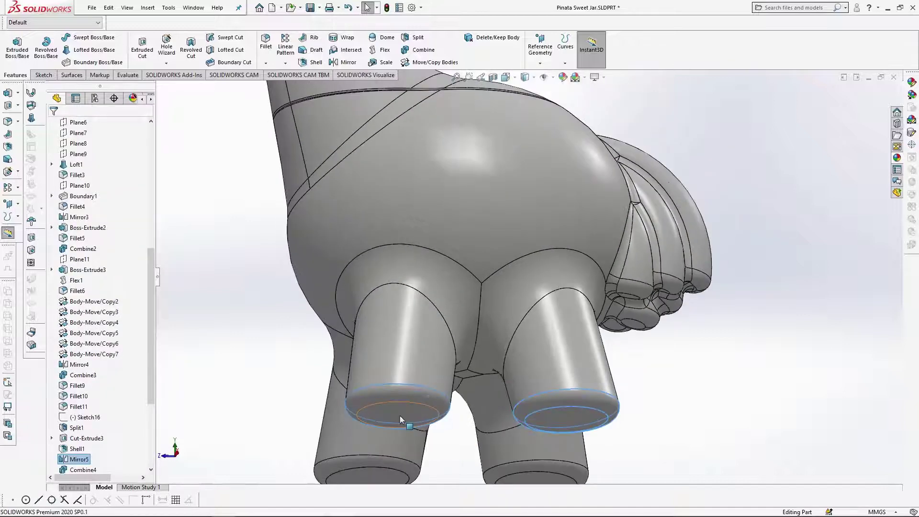
{"action": "left_click", "coordinate": [558, 467], "text": "ctrl"}
{"action": "left_click", "coordinate": [383, 472], "text": "ctrl"}
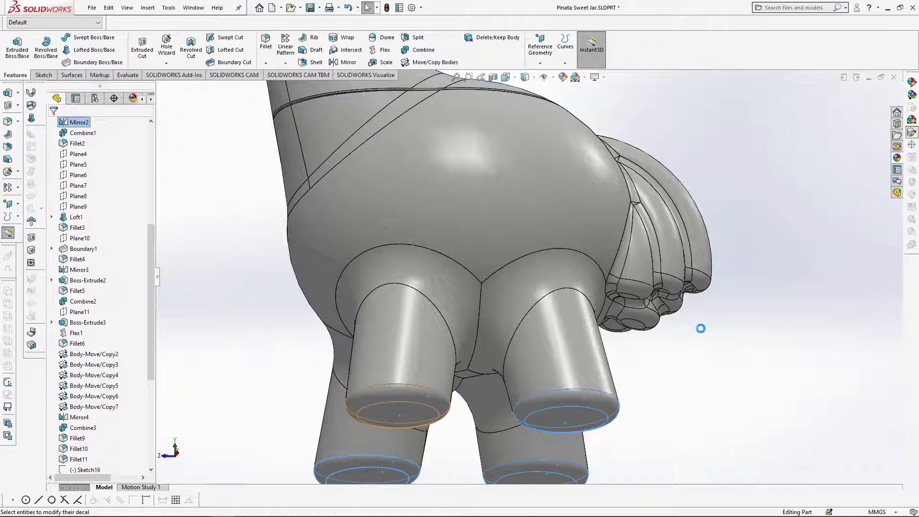
{"action": "left_click", "coordinate": [102, 314]}
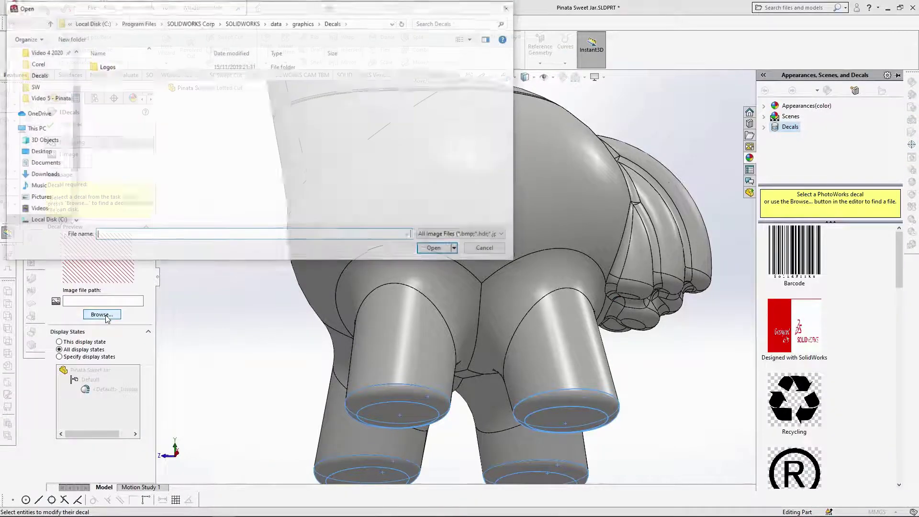
{"action": "left_click", "coordinate": [43, 94]}
{"action": "double_click", "coordinate": [162, 92]}
{"action": "left_click", "coordinate": [102, 72]}
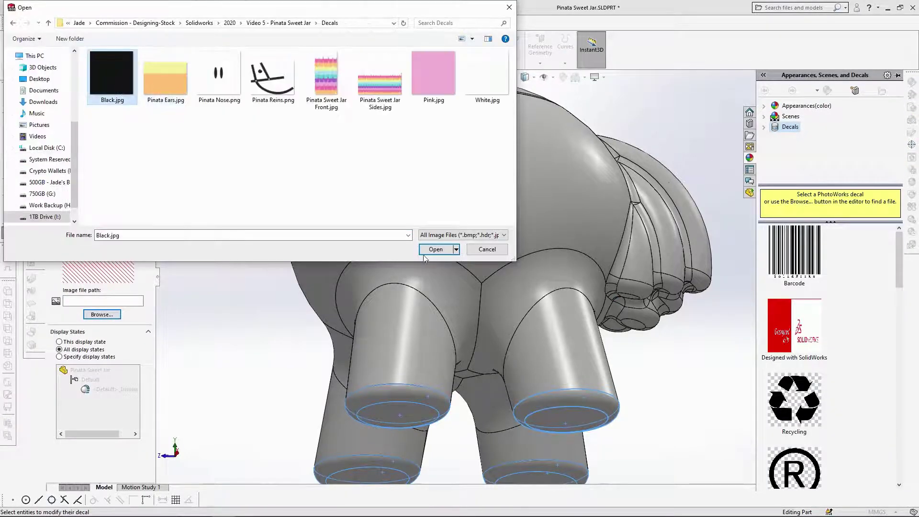
{"action": "left_click", "coordinate": [435, 249]}
Apply the black feet decal with cylindrical mapping about the selected reference face, checking its coverage around the feet
{"action": "left_click", "coordinate": [508, 81]}
{"action": "left_click", "coordinate": [519, 118]}
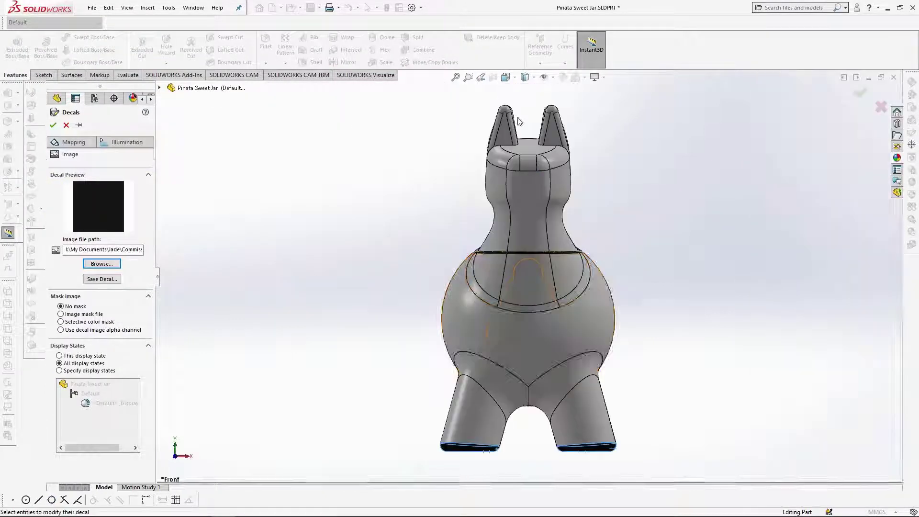
{"action": "middle_click_drag", "start_coordinate": [500, 478], "coordinate": [435, 437]}
{"action": "left_click", "coordinate": [86, 142]}
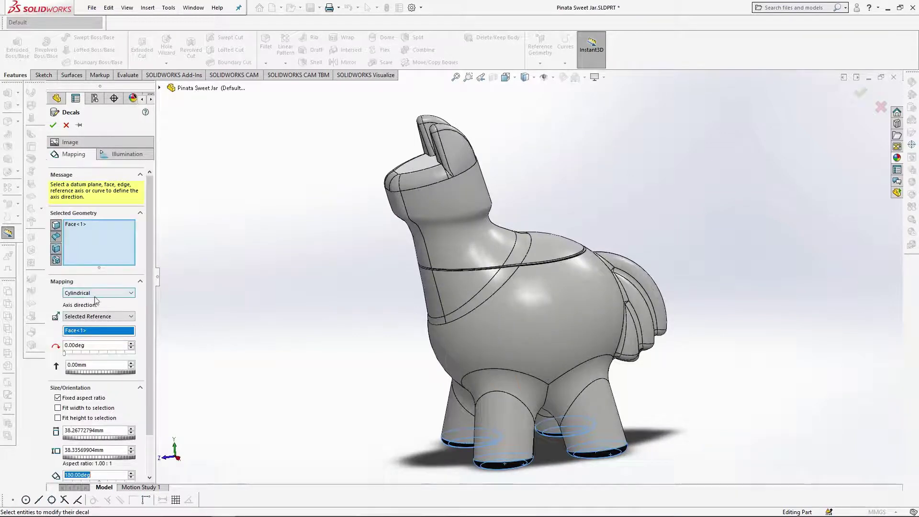
{"action": "scroll", "coordinate": [553, 429], "scroll_direction": "down", "scroll_amount": 5}
{"action": "mouse_move", "coordinate": [538, 429]}
{"action": "middle_mouse_down"}
{"action": "mouse_move", "coordinate": [517, 403]}
{"action": "mouse_move", "coordinate": [420, 429]}
{"action": "mouse_move", "coordinate": [528, 437]}
{"action": "middle_mouse_up"}
{"action": "key", "text": "Return"}
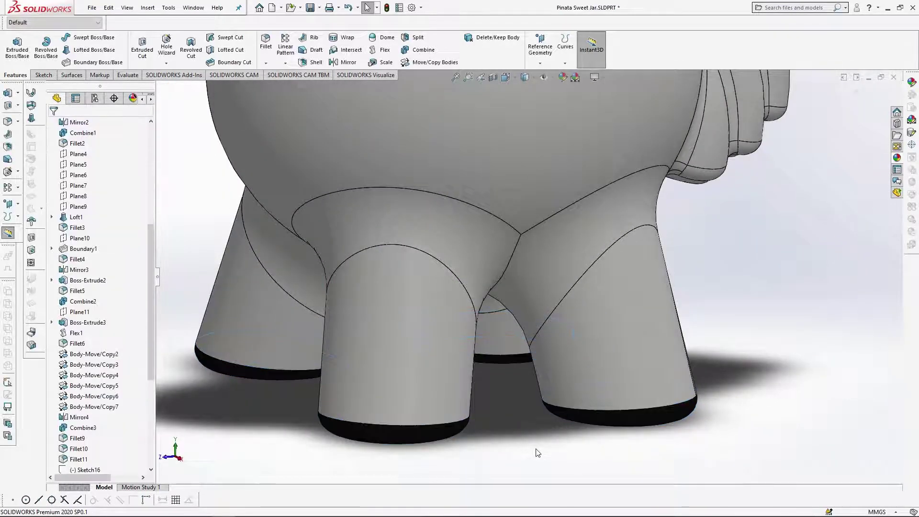
Start a new decal with the Pink.jpg image, with the model in right view
{"action": "scroll", "coordinate": [537, 451], "scroll_direction": "up", "scroll_amount": 6}
{"action": "left_click", "coordinate": [515, 78]}
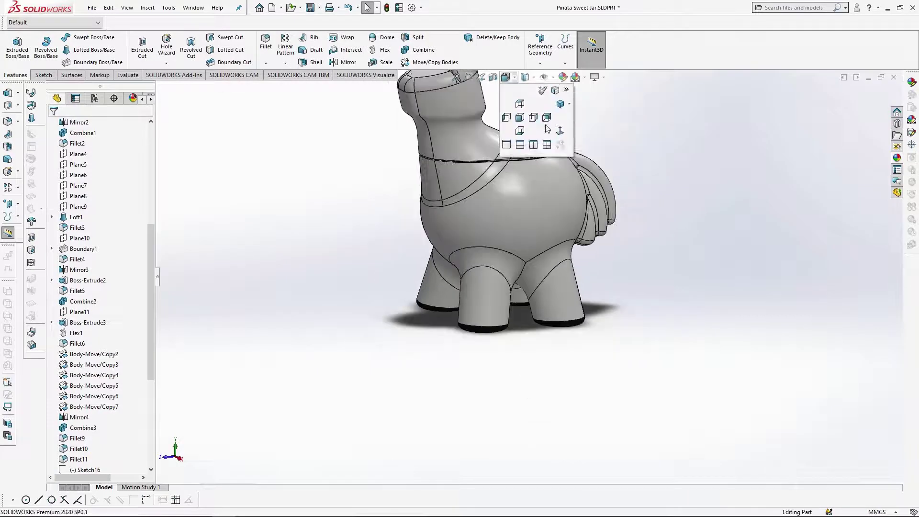
{"action": "left_click", "coordinate": [544, 118]}
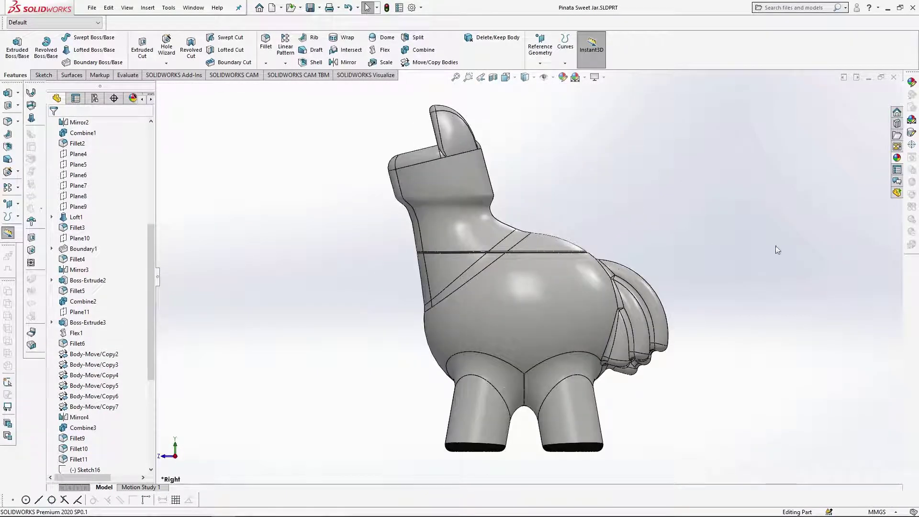
{"action": "left_click", "coordinate": [910, 133]}
{"action": "left_click", "coordinate": [101, 333]}
{"action": "left_click", "coordinate": [42, 75]}
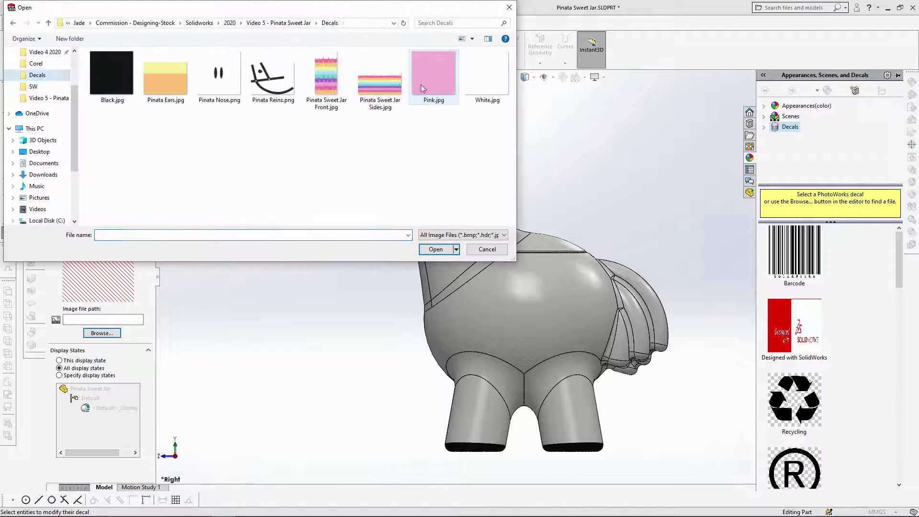
{"action": "left_click", "coordinate": [435, 79]}
{"action": "left_click", "coordinate": [441, 250]}
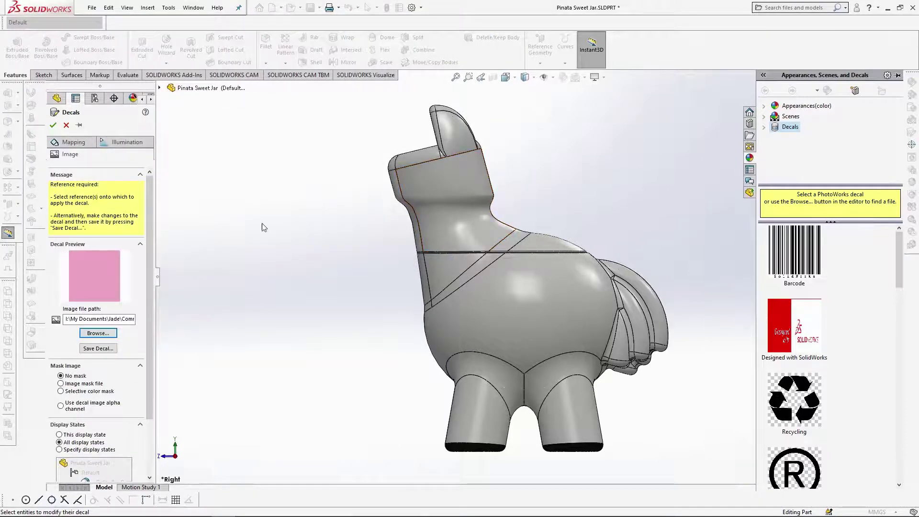
Assign the pink decal to the side face of the tail's middle strand, using projection mapping from the current view
{"action": "left_click", "coordinate": [74, 143]}
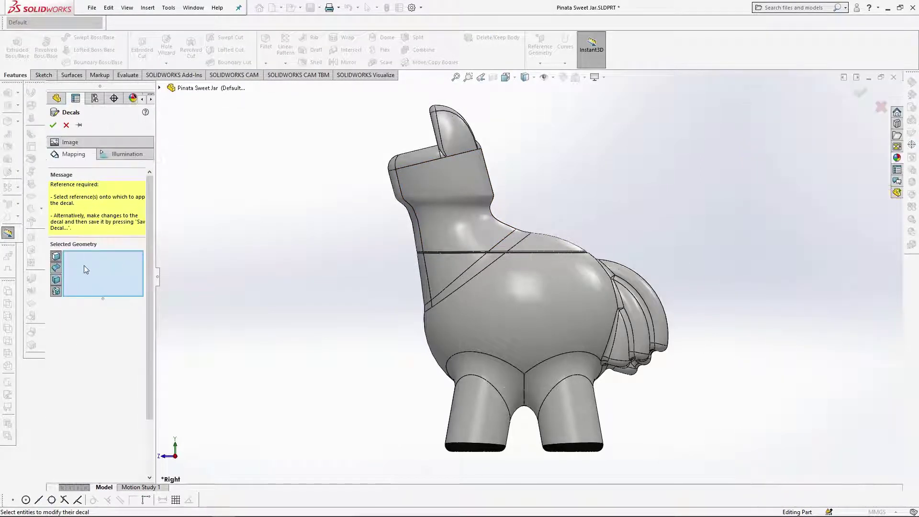
{"action": "left_click", "coordinate": [637, 314]}
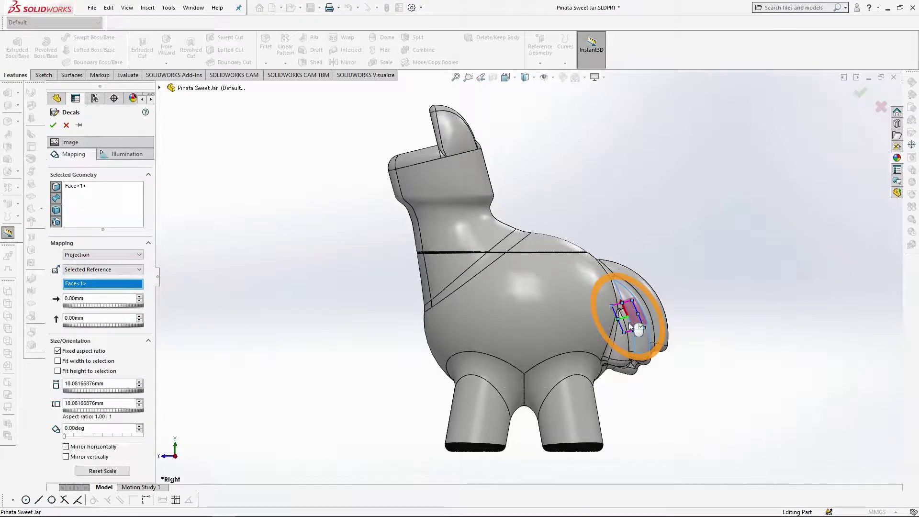
{"action": "left_click", "coordinate": [88, 254]}
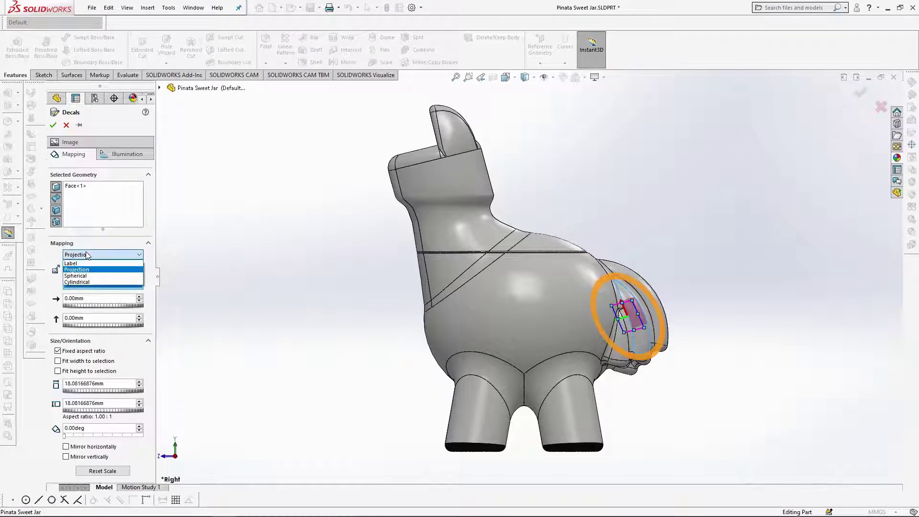
{"action": "left_click", "coordinate": [96, 269]}
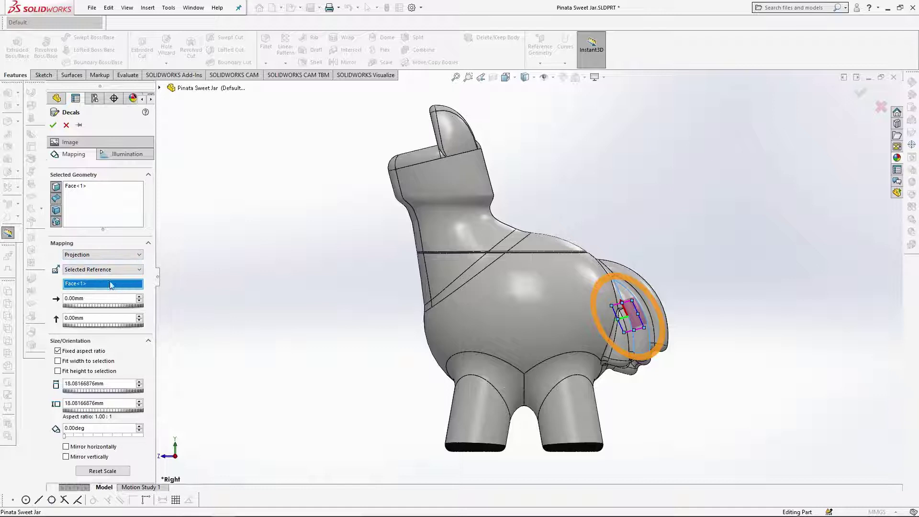
{"action": "left_click", "coordinate": [98, 272]}
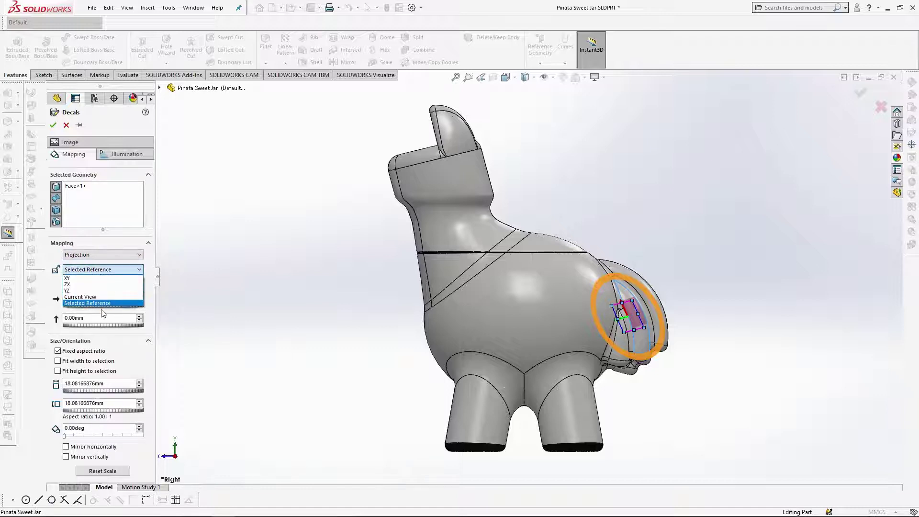
{"action": "left_click", "coordinate": [80, 297]}
Enlarge the pink decal to about 97 mm square and position it over the whole tail
{"action": "scroll", "coordinate": [677, 312], "scroll_direction": "down", "scroll_amount": 5}
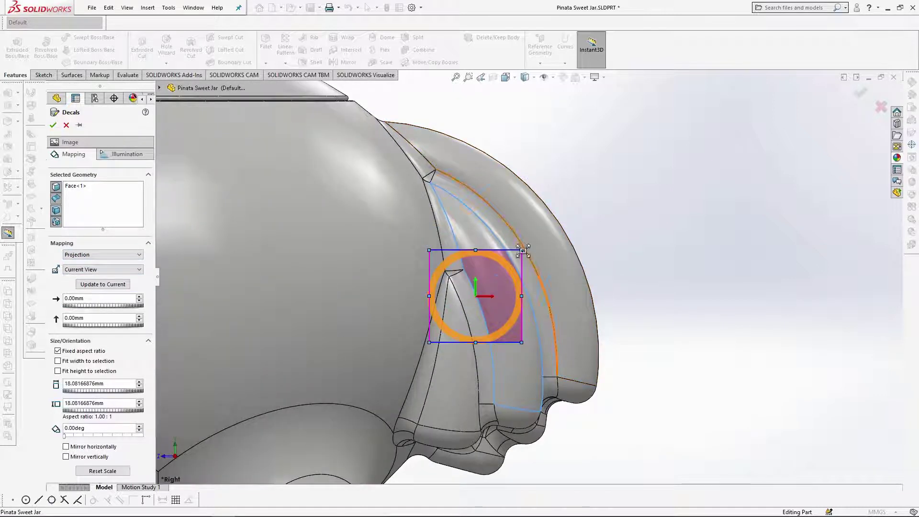
{"action": "left_click_drag", "start_coordinate": [522, 251], "coordinate": [659, 113]}
{"action": "scroll", "coordinate": [659, 113], "scroll_direction": "up", "scroll_amount": 5}
{"action": "left_click_drag", "start_coordinate": [488, 301], "coordinate": [382, 408]}
{"action": "left_click_drag", "start_coordinate": [551, 335], "coordinate": [564, 304]}
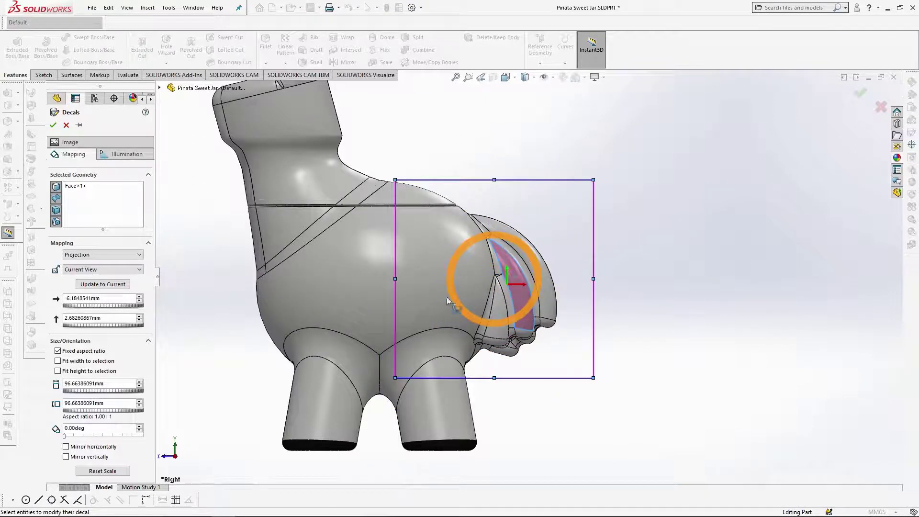
Add the long side and groove faces of the tail strands on the far side to the pink decal's selected geometry
{"action": "left_click", "coordinate": [81, 205]}
{"action": "middle_click_drag", "start_coordinate": [638, 312], "coordinate": [483, 306]}
{"action": "scroll", "coordinate": [628, 273], "scroll_direction": "down", "scroll_amount": 3}
{"action": "scroll", "coordinate": [605, 240], "scroll_direction": "up", "scroll_amount": 3}
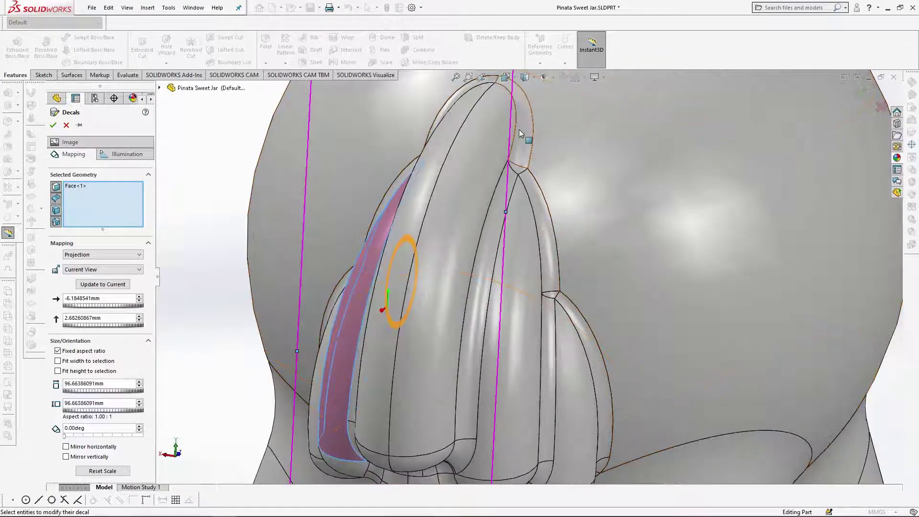
{"action": "left_click", "coordinate": [520, 168]}
{"action": "left_click", "coordinate": [513, 172]}
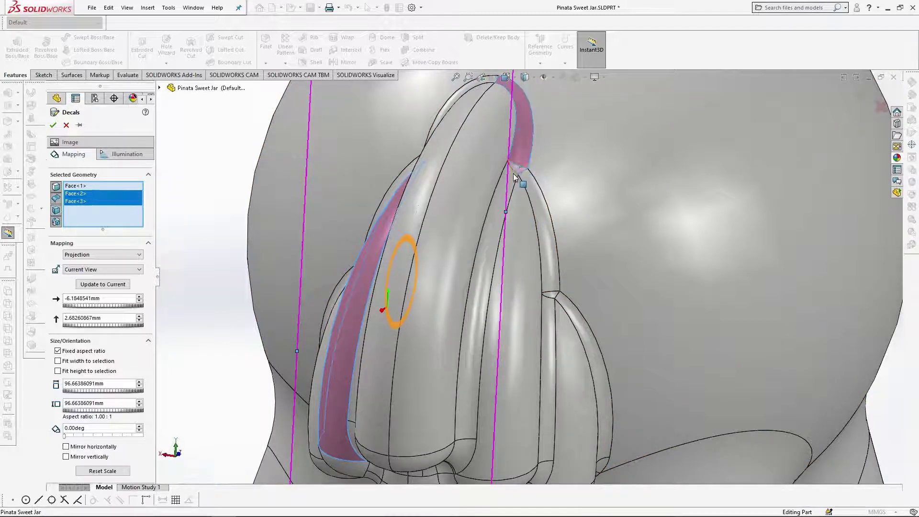
{"action": "left_click", "coordinate": [513, 177]}
{"action": "left_click", "coordinate": [529, 196]}
{"action": "left_click", "coordinate": [541, 211]}
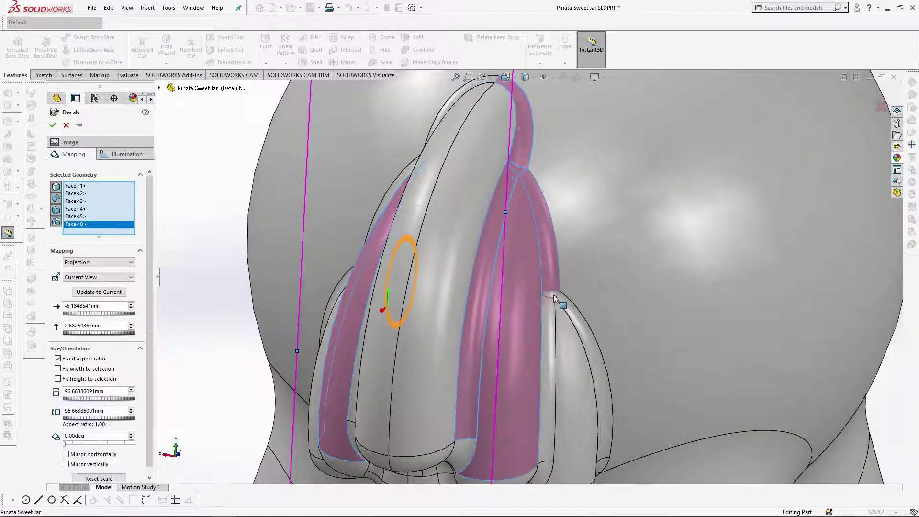
{"action": "left_click", "coordinate": [552, 295]}
{"action": "left_click", "coordinate": [552, 306]}
{"action": "left_click", "coordinate": [561, 316]}
{"action": "left_click", "coordinate": [570, 311]}
Add the rounded tips, bottom edges and undersides of the tail strands on that side to the pink decal
{"action": "middle_click_drag", "start_coordinate": [569, 311], "coordinate": [565, 225]}
{"action": "left_click", "coordinate": [553, 361]}
{"action": "left_click", "coordinate": [545, 364]}
{"action": "left_click", "coordinate": [540, 343]}
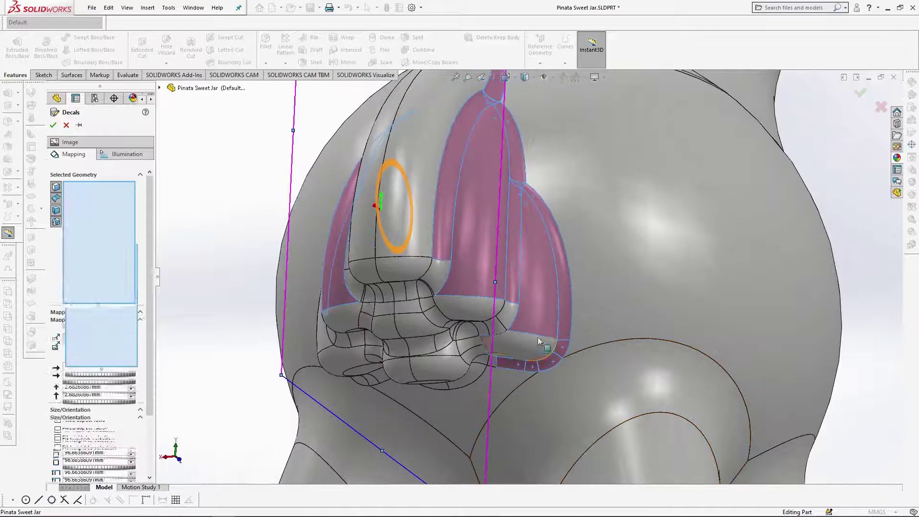
{"action": "middle_click_drag", "start_coordinate": [539, 343], "coordinate": [505, 323]}
{"action": "scroll", "coordinate": [505, 323], "scroll_direction": "down", "scroll_amount": 2}
{"action": "left_click", "coordinate": [505, 321]}
{"action": "left_click", "coordinate": [506, 287]}
{"action": "left_click", "coordinate": [455, 242]}
{"action": "scroll", "coordinate": [431, 266], "scroll_direction": "down", "scroll_amount": 4}
{"action": "left_click", "coordinate": [486, 249]}
{"action": "left_click", "coordinate": [457, 249]}
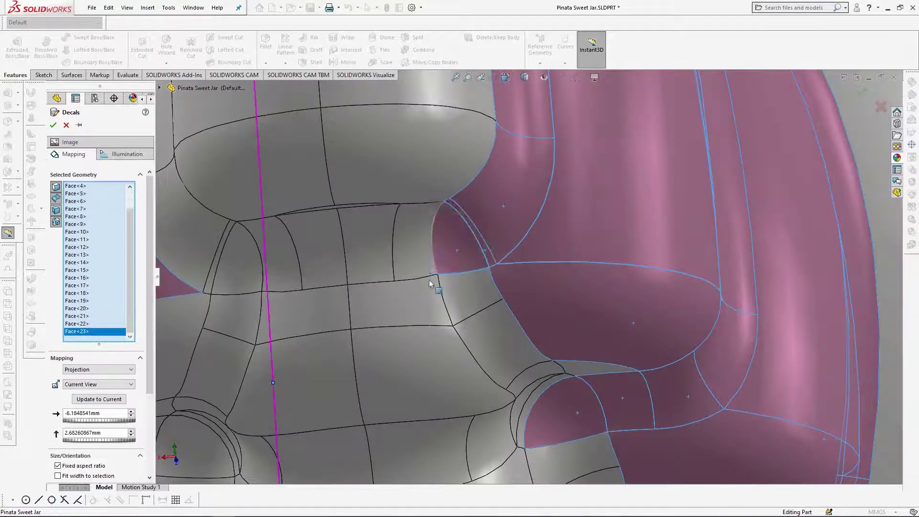
Extend the pink decal selection to the faces beneath the middle strand and the small blend faces between the neighbouring tips
{"action": "left_click", "coordinate": [416, 256]}
{"action": "left_click", "coordinate": [366, 254]}
{"action": "left_click", "coordinate": [309, 248]}
{"action": "scroll", "coordinate": [314, 208], "scroll_direction": "down", "scroll_amount": 4}
{"action": "left_click", "coordinate": [361, 207]}
{"action": "left_click", "coordinate": [382, 187]}
{"action": "left_click", "coordinate": [664, 451]}
{"action": "scroll", "coordinate": [594, 330], "scroll_direction": "up", "scroll_amount": 6}
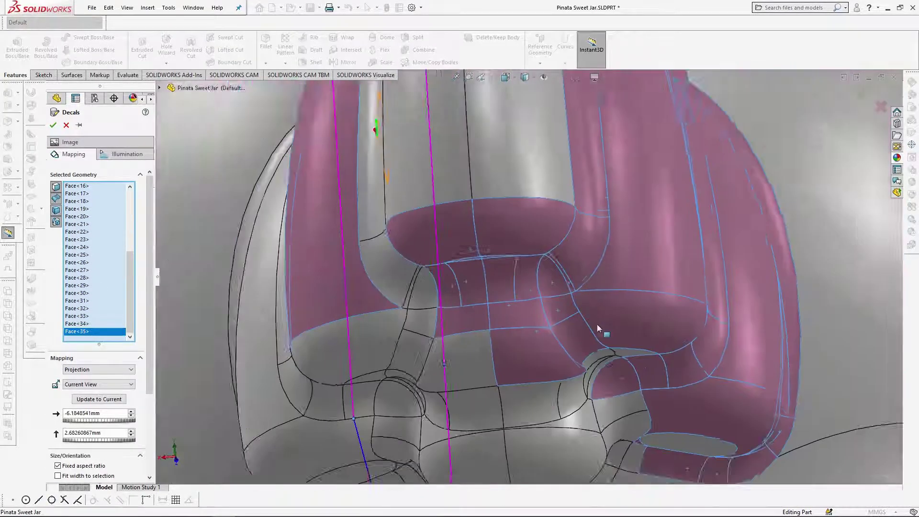
{"action": "scroll", "coordinate": [596, 323], "scroll_direction": "down", "scroll_amount": 4}
{"action": "left_click", "coordinate": [577, 324]}
{"action": "left_click", "coordinate": [576, 337]}
{"action": "left_click", "coordinate": [645, 315]}
{"action": "left_click", "coordinate": [630, 412]}
{"action": "left_click", "coordinate": [662, 468]}
{"action": "left_click", "coordinate": [468, 418]}
{"action": "scroll", "coordinate": [473, 396], "scroll_direction": "up", "scroll_amount": 5}
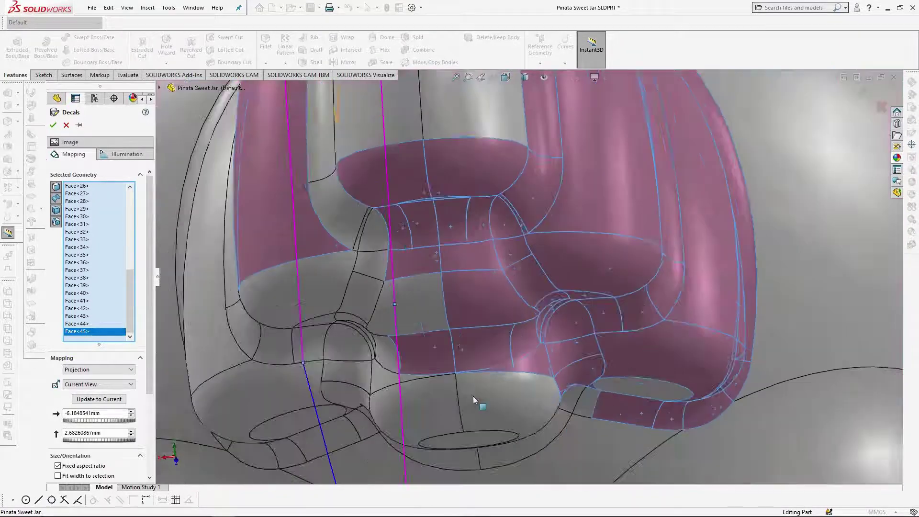
Include the tip and underside faces of the tail's lowest middle strand in the pink decal
{"action": "scroll", "coordinate": [472, 396], "scroll_direction": "down", "scroll_amount": 2}
{"action": "left_click", "coordinate": [407, 335]}
{"action": "left_click", "coordinate": [445, 379]}
{"action": "left_click", "coordinate": [505, 405]}
{"action": "left_click", "coordinate": [593, 356]}
{"action": "middle_click_drag", "start_coordinate": [592, 355], "coordinate": [603, 301]}
{"action": "left_click", "coordinate": [425, 399]}
{"action": "left_click", "coordinate": [347, 350]}
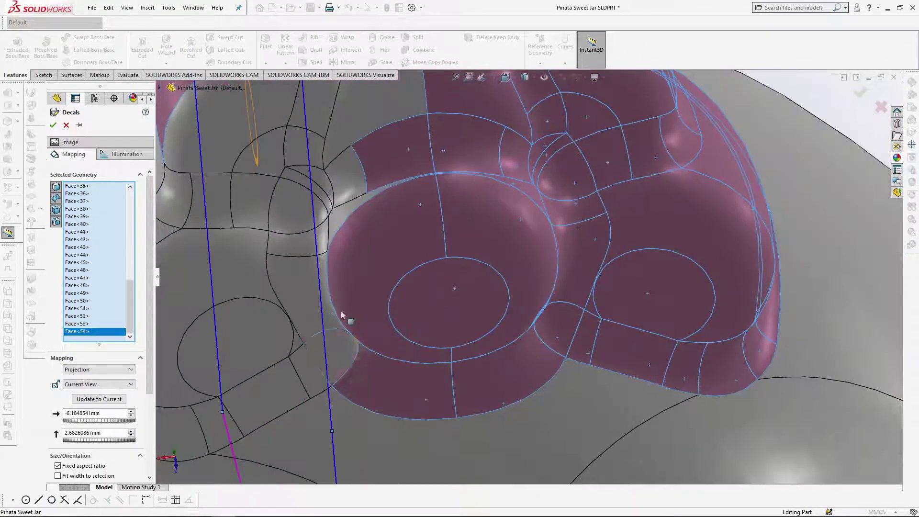
Add the blend and tip faces of the lower strands on the tail's opposite side to the pink decal
{"action": "left_click", "coordinate": [332, 313]}
{"action": "left_click", "coordinate": [322, 245]}
{"action": "left_click", "coordinate": [348, 211]}
{"action": "left_click", "coordinate": [326, 201]}
{"action": "left_click", "coordinate": [329, 179]}
{"action": "left_click", "coordinate": [320, 147]}
{"action": "scroll", "coordinate": [317, 148], "scroll_direction": "up", "scroll_amount": 5}
{"action": "scroll", "coordinate": [239, 144], "scroll_direction": "down", "scroll_amount": 4}
{"action": "left_click", "coordinate": [358, 308]}
{"action": "left_click", "coordinate": [397, 401]}
{"action": "left_click", "coordinate": [421, 342]}
{"action": "left_click", "coordinate": [433, 395]}
{"action": "middle_click_drag", "start_coordinate": [564, 376], "coordinate": [521, 361]}
{"action": "left_click", "coordinate": [486, 363]}
{"action": "left_click", "coordinate": [525, 357]}
Select the remaining uncoloured faces and small fillets of the tail so the pink decal covers every strand
{"action": "scroll", "coordinate": [515, 225], "scroll_direction": "down", "scroll_amount": 2}
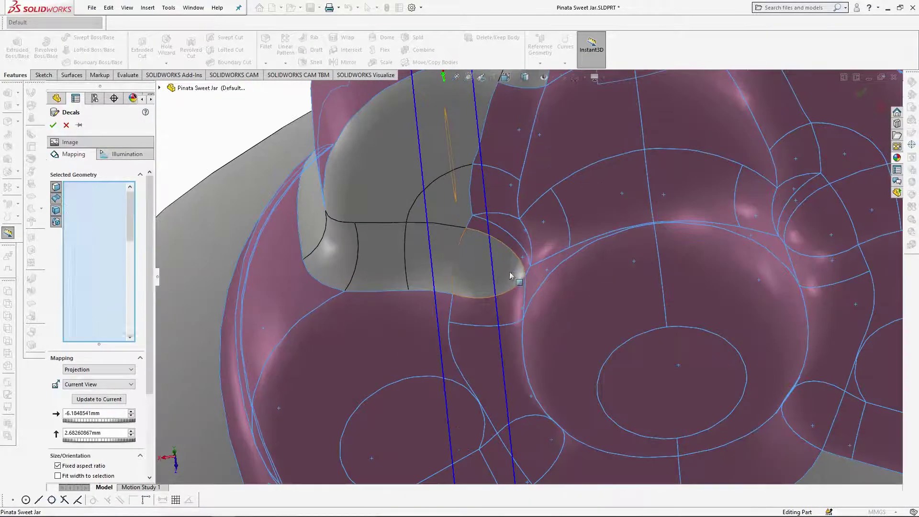
{"action": "left_click", "coordinate": [510, 273]}
{"action": "left_click", "coordinate": [426, 258]}
{"action": "left_click", "coordinate": [436, 197]}
{"action": "left_click", "coordinate": [389, 233]}
{"action": "left_click", "coordinate": [332, 244]}
{"action": "left_click", "coordinate": [337, 184]}
{"action": "left_click", "coordinate": [282, 208]}
{"action": "scroll", "coordinate": [547, 219], "scroll_direction": "down", "scroll_amount": 4}
{"action": "left_click", "coordinate": [493, 263]}
{"action": "left_click", "coordinate": [492, 237]}
{"action": "left_click", "coordinate": [460, 206]}
{"action": "left_click", "coordinate": [440, 154]}
{"action": "scroll", "coordinate": [479, 167], "scroll_direction": "up", "scroll_amount": 4}
{"action": "left_click", "coordinate": [546, 199]}
{"action": "scroll", "coordinate": [551, 230], "scroll_direction": "down", "scroll_amount": 2}
{"action": "scroll", "coordinate": [552, 248], "scroll_direction": "up", "scroll_amount": 5}
{"action": "middle_click_drag", "start_coordinate": [553, 248], "coordinate": [462, 240]}
{"action": "scroll", "coordinate": [450, 165], "scroll_direction": "down", "scroll_amount": 6}
{"action": "left_click", "coordinate": [448, 281]}
{"action": "scroll", "coordinate": [450, 283], "scroll_direction": "up", "scroll_amount": 6}
{"action": "middle_click_drag", "start_coordinate": [594, 442], "coordinate": [590, 291]}
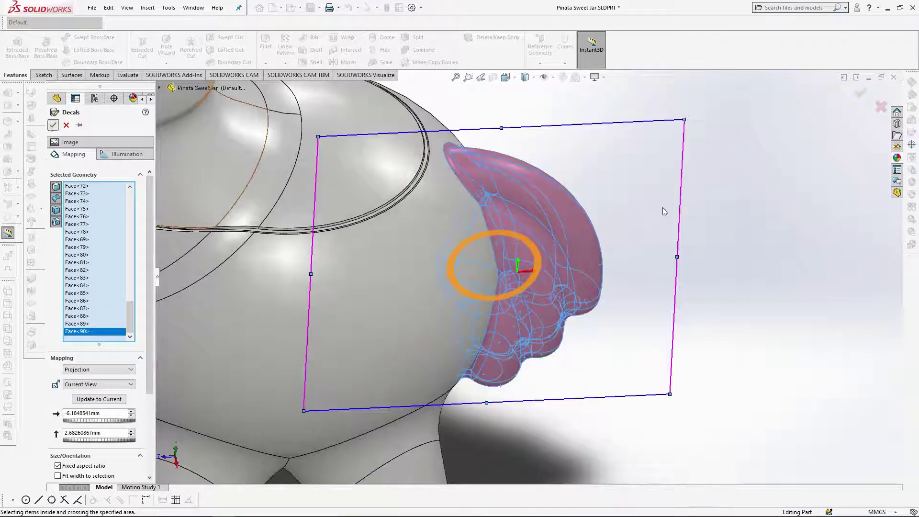
Accept the pink tail decal and return the model to right view
{"action": "scroll", "coordinate": [645, 240], "scroll_direction": "up", "scroll_amount": 4}
{"action": "middle_click_drag", "start_coordinate": [644, 243], "coordinate": [608, 225]}
{"action": "left_click", "coordinate": [514, 78]}
{"action": "left_click", "coordinate": [541, 119]}
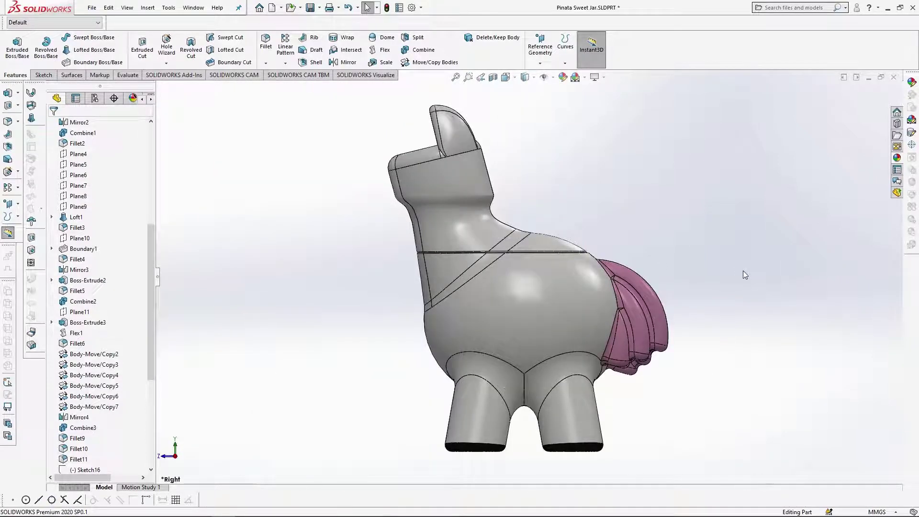
Start another decal with the Pink.jpg image from the Decals folder
{"action": "left_click", "coordinate": [913, 133]}
{"action": "left_click", "coordinate": [102, 332]}
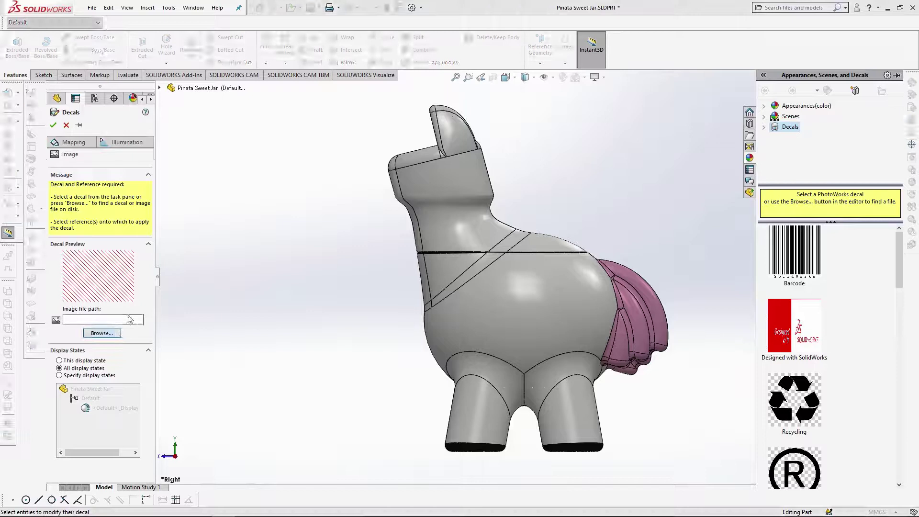
{"action": "left_click", "coordinate": [37, 75]}
{"action": "left_click", "coordinate": [433, 76]}
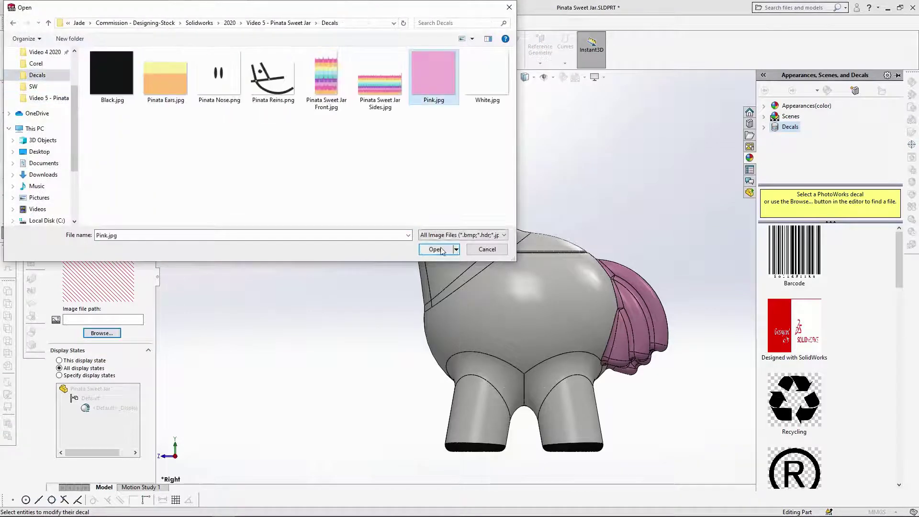
{"action": "left_click", "coordinate": [435, 249]}
Assign the pink decal to the side face of the head and neck, using projection mapping from the current view
{"action": "left_click", "coordinate": [73, 141]}
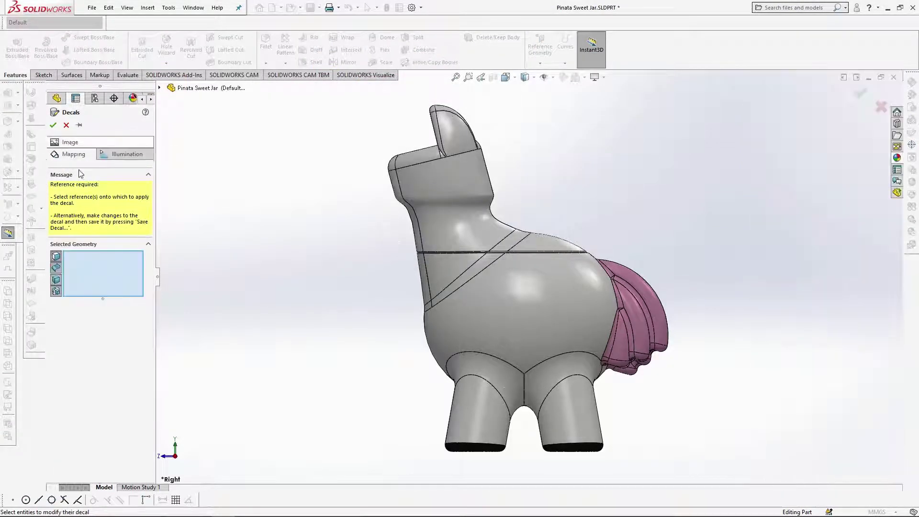
{"action": "left_click", "coordinate": [467, 191]}
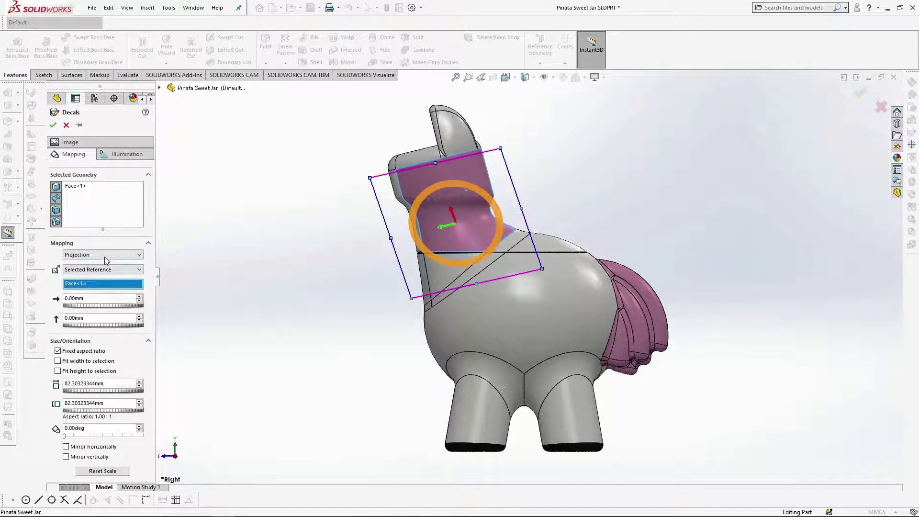
{"action": "left_click", "coordinate": [103, 270]}
{"action": "left_click", "coordinate": [95, 291]}
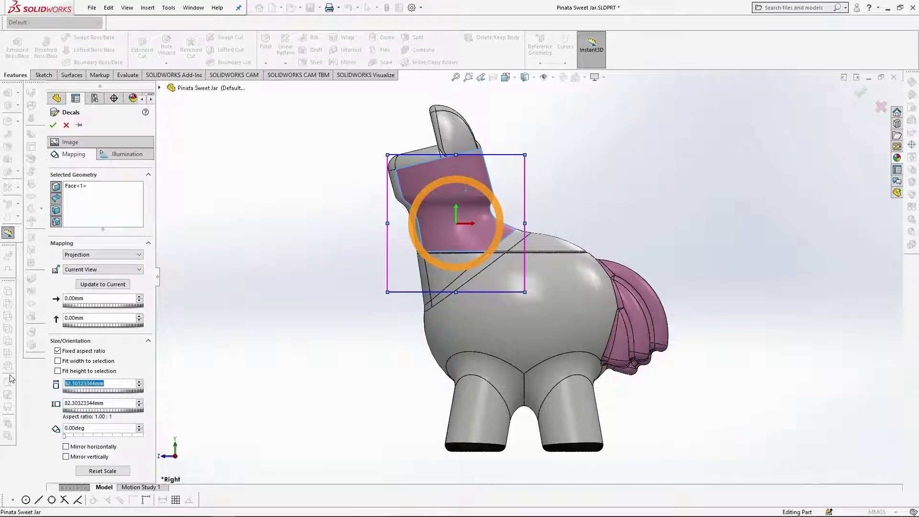
Size the head decal to 85.5 mm square, rotate it 10 degrees, and offset it -5 mm horizontally and 50 mm vertically
{"action": "key", "text": "Return"}
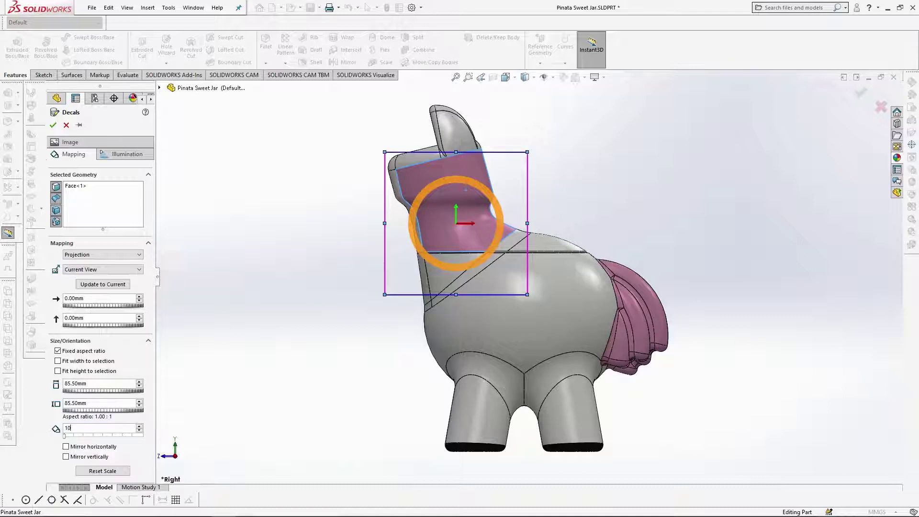
{"action": "key", "text": "Return"}
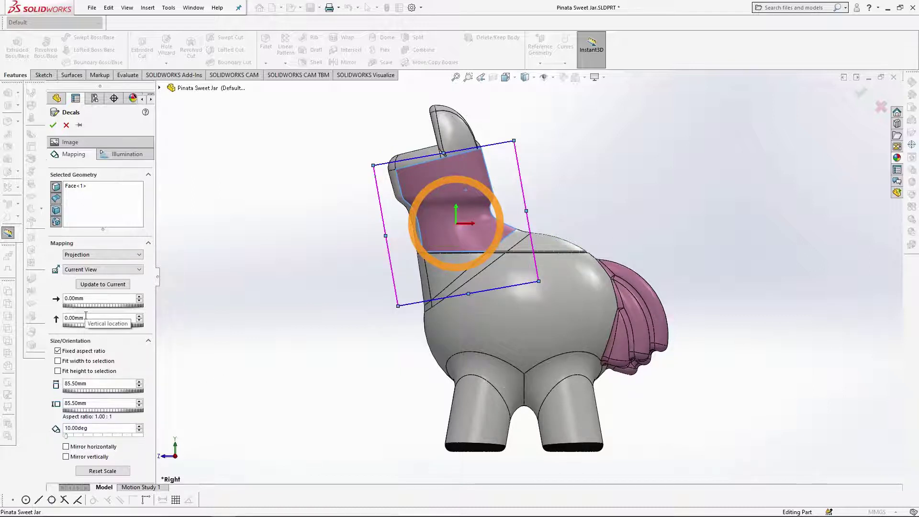
{"action": "left_click", "coordinate": [139, 316]}
{"action": "left_click", "coordinate": [139, 315]}
{"action": "left_click", "coordinate": [139, 316]}
{"action": "left_click", "coordinate": [139, 316]}
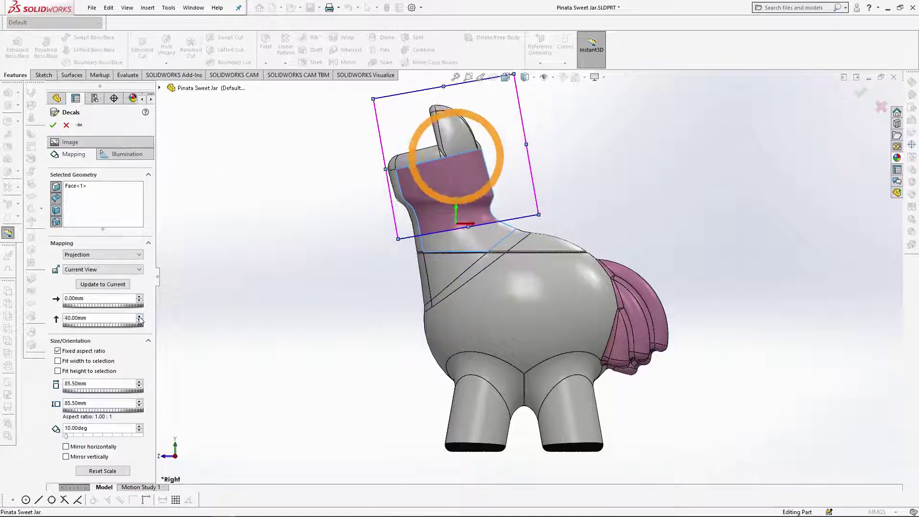
{"action": "left_click", "coordinate": [140, 316]}
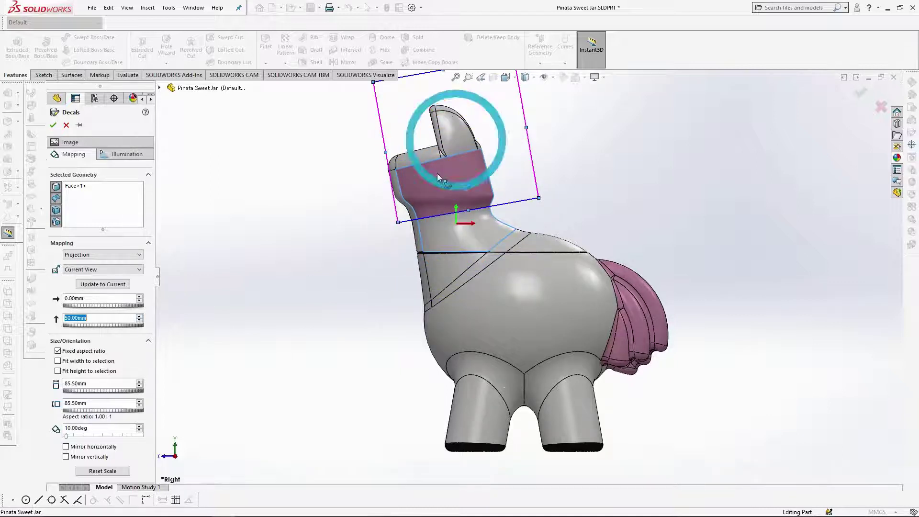
{"action": "scroll", "coordinate": [438, 173], "scroll_direction": "down", "scroll_amount": 3}
{"action": "left_click", "coordinate": [139, 301]}
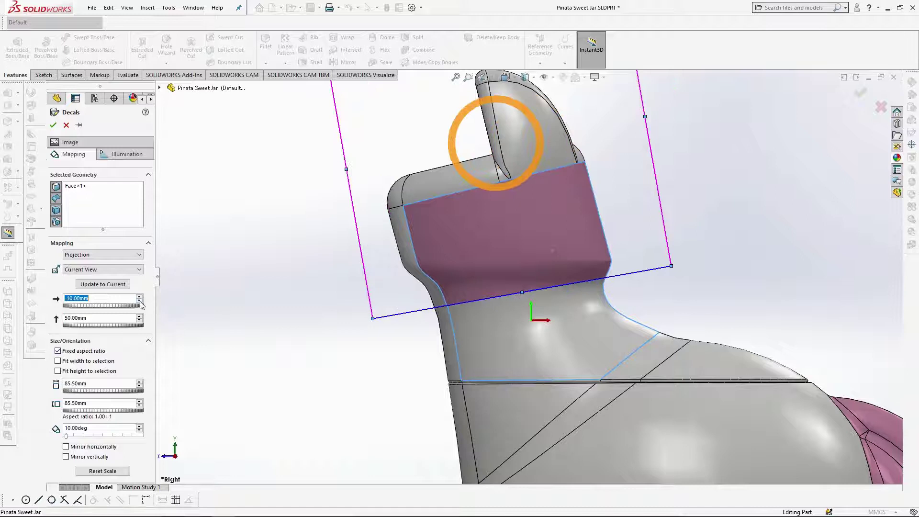
{"action": "type", "text": "-5"}
{"action": "key", "text": "Return"}
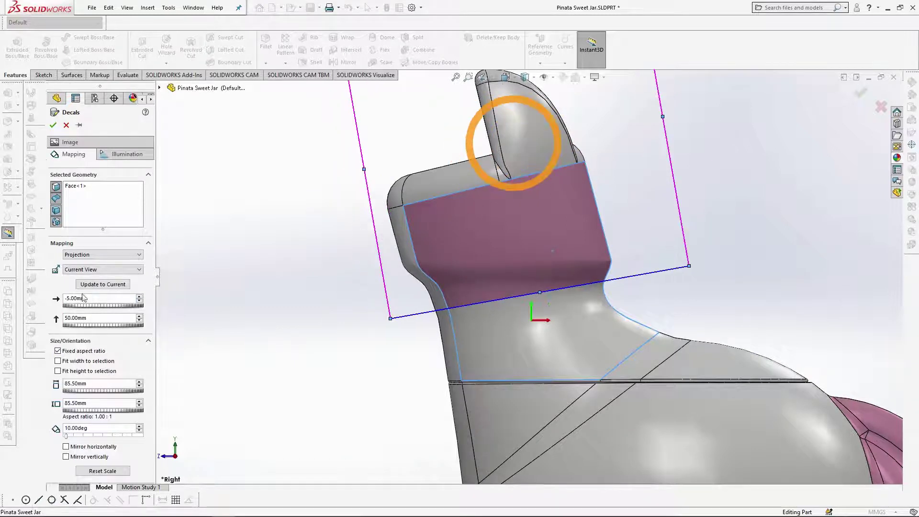
Add the front, opposite side, rounded rim and top faces of the head to the pink decal
{"action": "left_click", "coordinate": [102, 215]}
{"action": "middle_click_drag", "start_coordinate": [316, 259], "coordinate": [498, 306]}
{"action": "left_click", "coordinate": [563, 309]}
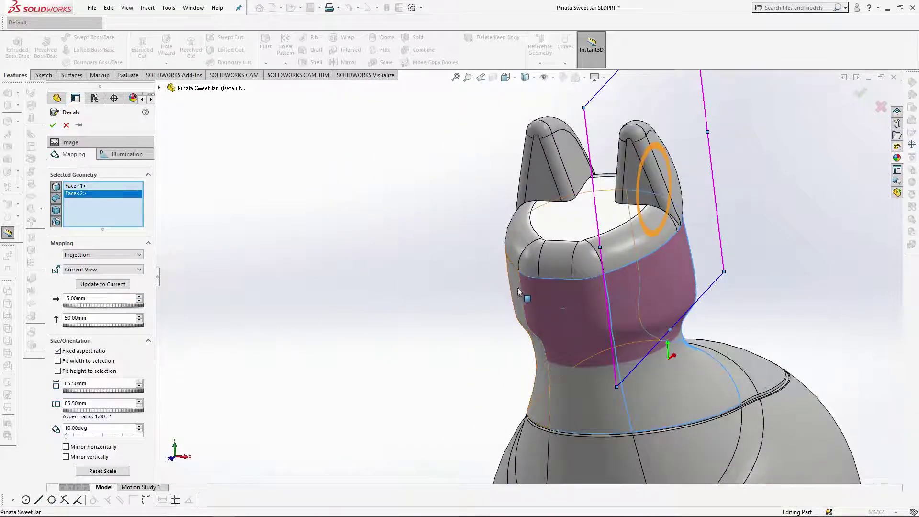
{"action": "left_click", "coordinate": [514, 286]}
{"action": "left_click", "coordinate": [524, 270]}
{"action": "left_click", "coordinate": [550, 262]}
{"action": "left_click", "coordinate": [586, 261]}
{"action": "left_click", "coordinate": [567, 223]}
{"action": "middle_click_drag", "start_coordinate": [539, 281], "coordinate": [585, 280]}
{"action": "left_click", "coordinate": [595, 233]}
{"action": "left_click", "coordinate": [509, 252]}
{"action": "left_click", "coordinate": [502, 159]}
Add the remaining head faces around the ears and back of the head, and accept the pink head decal
{"action": "middle_click_drag", "start_coordinate": [502, 163], "coordinate": [609, 225]}
{"action": "scroll", "coordinate": [429, 316], "scroll_direction": "down", "scroll_amount": 5}
{"action": "left_click", "coordinate": [429, 294]}
{"action": "scroll", "coordinate": [429, 295], "scroll_direction": "up", "scroll_amount": 5}
{"action": "middle_click_drag", "start_coordinate": [431, 295], "coordinate": [627, 377]}
{"action": "scroll", "coordinate": [503, 268], "scroll_direction": "down", "scroll_amount": 5}
{"action": "middle_click_drag", "start_coordinate": [503, 268], "coordinate": [498, 357]}
{"action": "left_click", "coordinate": [507, 281]}
{"action": "scroll", "coordinate": [507, 281], "scroll_direction": "up", "scroll_amount": 5}
{"action": "middle_click_drag", "start_coordinate": [507, 281], "coordinate": [445, 261]}
{"action": "scroll", "coordinate": [475, 318], "scroll_direction": "up", "scroll_amount": 5}
{"action": "left_click", "coordinate": [53, 125]}
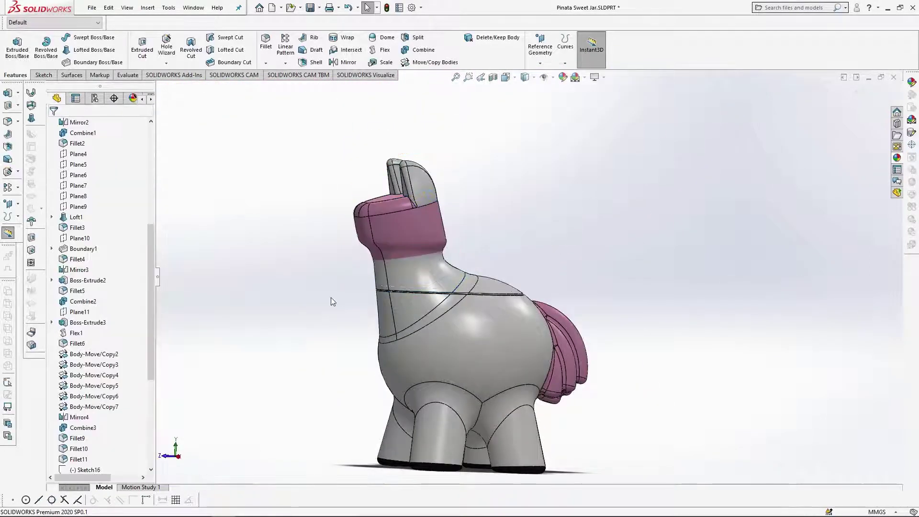
Start a new decal with the Pinata Ears.jpg image, with the model in right view
{"action": "left_click", "coordinate": [912, 138]}
{"action": "left_click", "coordinate": [102, 332]}
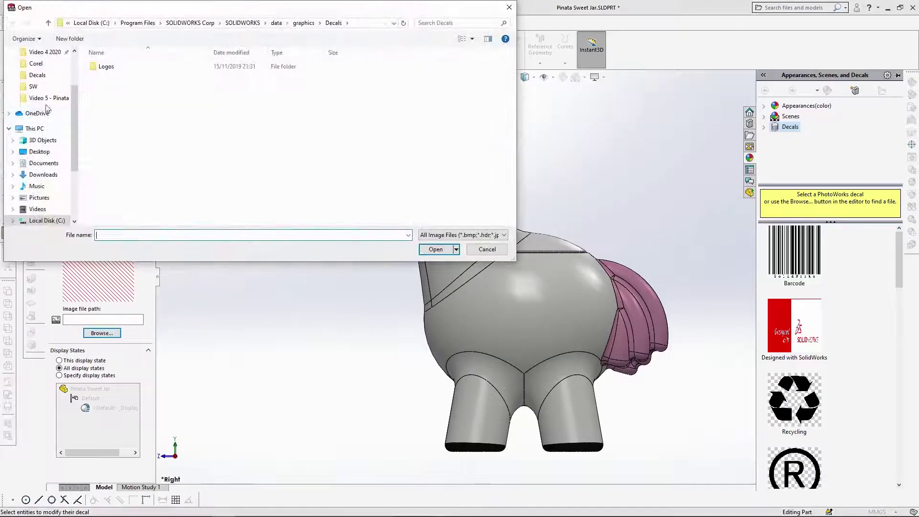
{"action": "left_click", "coordinate": [37, 75]}
{"action": "left_click", "coordinate": [166, 74]}
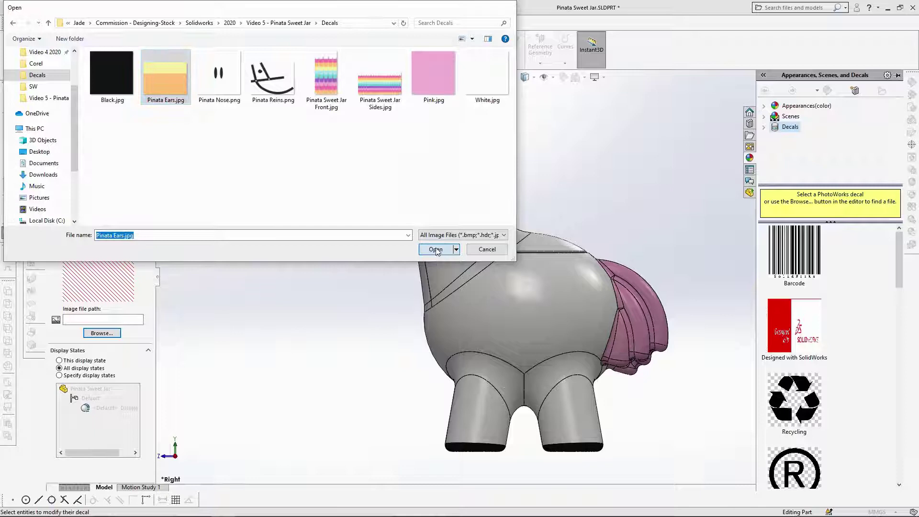
{"action": "left_click", "coordinate": [435, 249]}
Assign the ears decal to the outer side face of the ear, using projection mapping from the current view
{"action": "left_click", "coordinate": [74, 142]}
{"action": "left_click", "coordinate": [450, 147]}
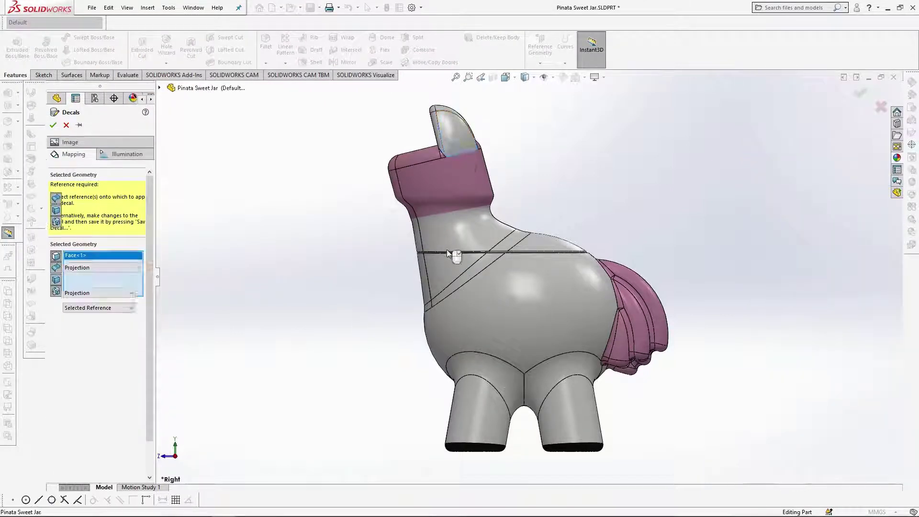
{"action": "left_click", "coordinate": [88, 270]}
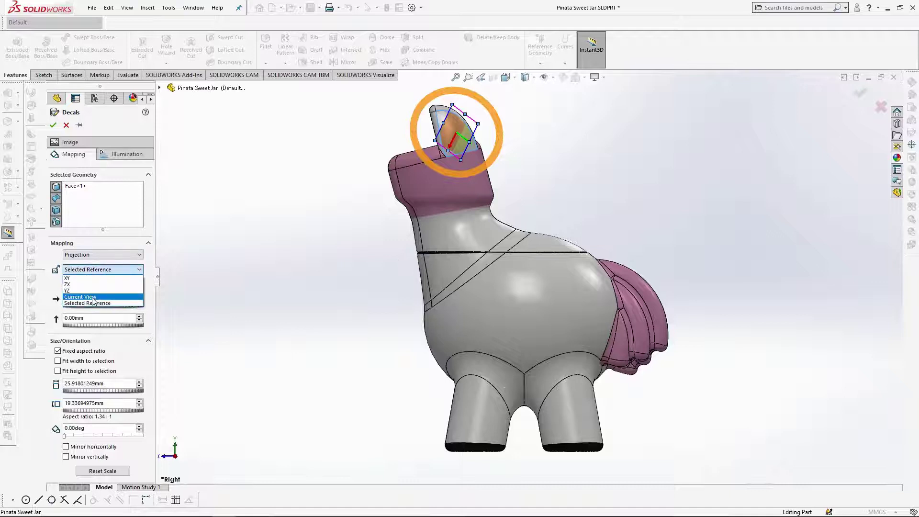
{"action": "left_click", "coordinate": [82, 297]}
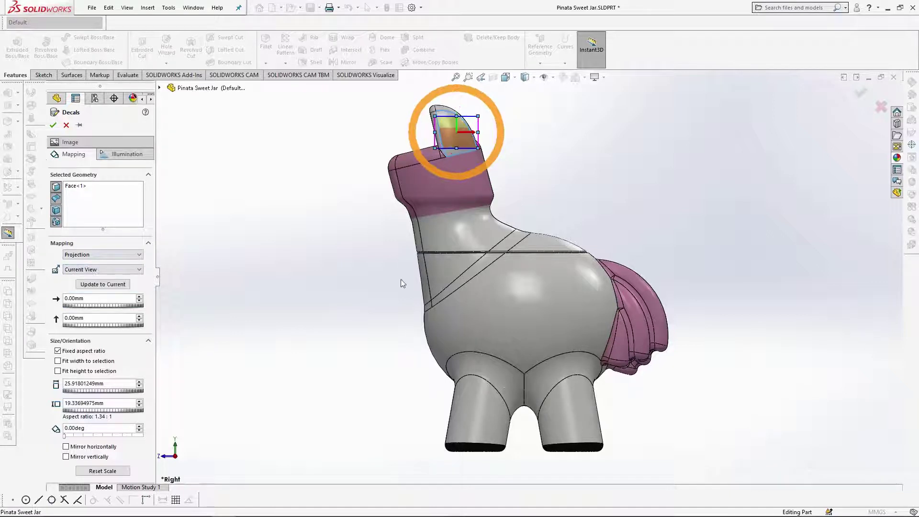
Set the ears decal's height to 34 mm and its rotation to 14 degrees
{"action": "double_click", "coordinate": [93, 403]}
{"action": "type", "text": "34"}
{"action": "key", "text": "Return"}
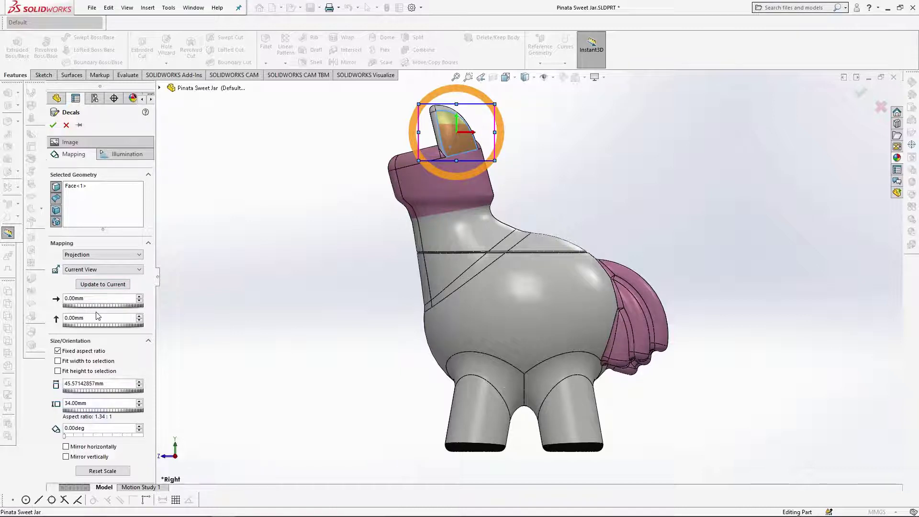
{"action": "key", "text": "Return"}
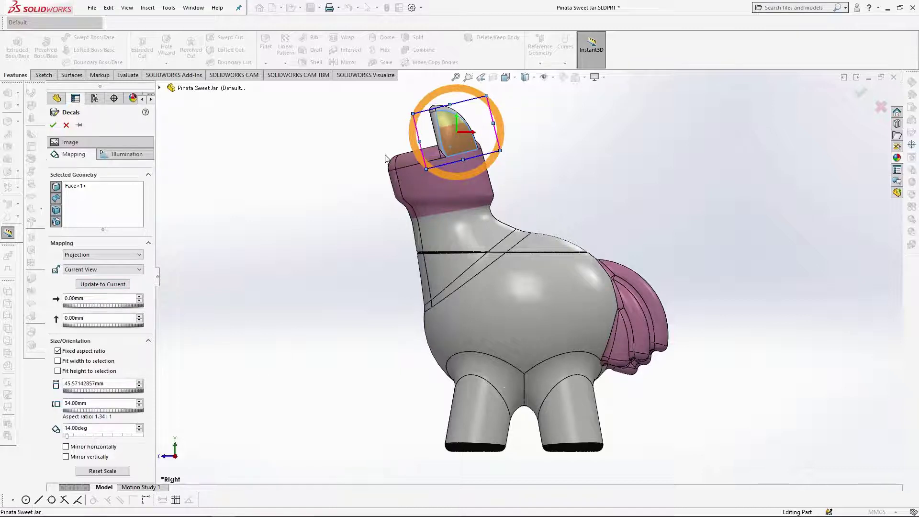
Move the ears decal up about 3.2 mm over the outer ear face
{"action": "scroll", "coordinate": [477, 122], "scroll_direction": "down", "scroll_amount": 7}
{"action": "left_click_drag", "start_coordinate": [506, 213], "coordinate": [531, 195]}
{"action": "scroll", "coordinate": [473, 214], "scroll_direction": "up", "scroll_amount": 2}
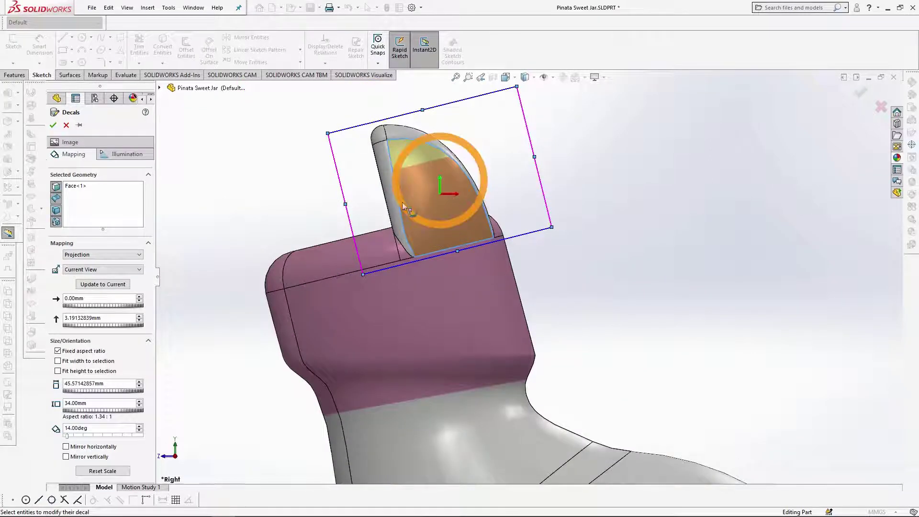
{"action": "scroll", "coordinate": [354, 207], "scroll_direction": "up", "scroll_amount": 1}
{"action": "scroll", "coordinate": [348, 207], "scroll_direction": "down", "scroll_amount": 1}
{"action": "middle_click_drag", "start_coordinate": [349, 207], "coordinate": [484, 285]}
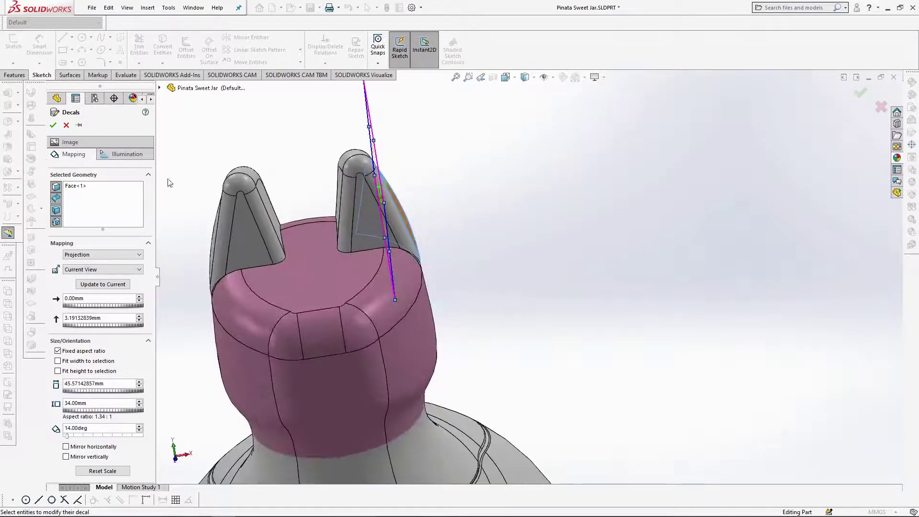
Add the remaining faces of the first ear to the ears decal's selected geometry
{"action": "left_click", "coordinate": [115, 203]}
{"action": "scroll", "coordinate": [314, 192], "scroll_direction": "down", "scroll_amount": 3}
{"action": "left_click", "coordinate": [400, 183]}
{"action": "left_click", "coordinate": [383, 161]}
{"action": "left_click", "coordinate": [376, 196]}
{"action": "left_click", "coordinate": [389, 214]}
{"action": "left_click", "coordinate": [419, 216]}
{"action": "left_click", "coordinate": [423, 198]}
Add all the faces of the opposite ear to the ears decal and accept it
{"action": "left_click", "coordinate": [220, 241]}
{"action": "left_click", "coordinate": [205, 248]}
{"action": "left_click", "coordinate": [198, 208]}
{"action": "left_click", "coordinate": [186, 243]}
{"action": "left_click", "coordinate": [208, 182]}
{"action": "left_click", "coordinate": [244, 229]}
{"action": "middle_click_drag", "start_coordinate": [507, 273], "coordinate": [355, 299]}
{"action": "scroll", "coordinate": [361, 307], "scroll_direction": "up", "scroll_amount": 3}
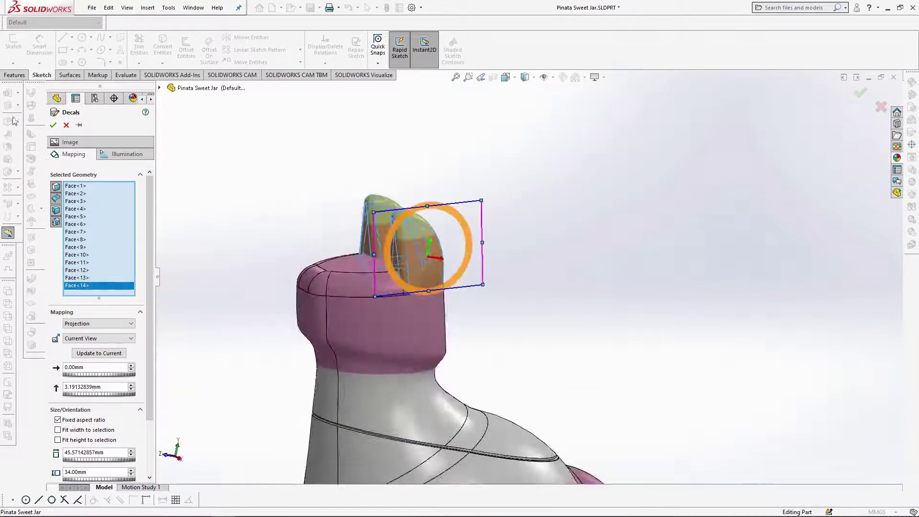
{"action": "left_click", "coordinate": [53, 126]}
{"action": "scroll", "coordinate": [527, 296], "scroll_direction": "up", "scroll_amount": 5}
{"action": "middle_click_drag", "start_coordinate": [526, 297], "coordinate": [495, 298]}
In right view, start a new decal with the eye and bridle image, masked by the decal image's alpha channel
{"action": "left_click", "coordinate": [506, 78]}
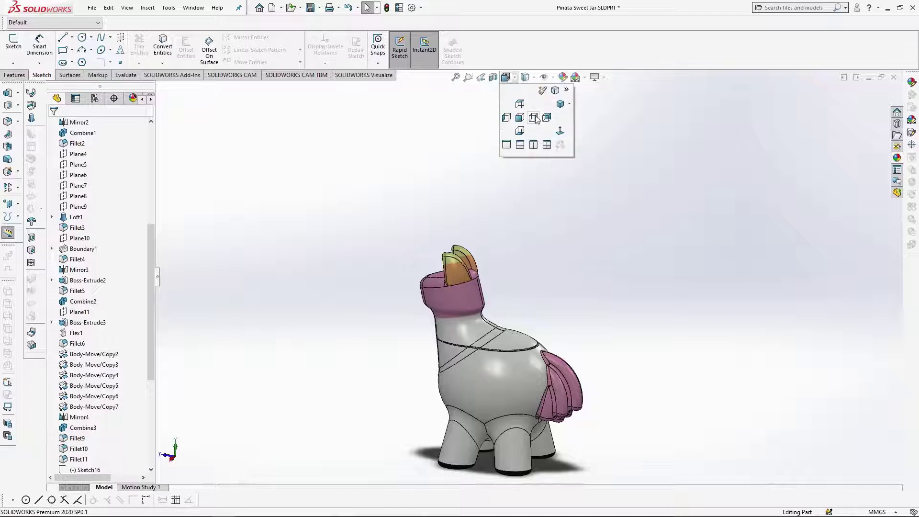
{"action": "left_click", "coordinate": [540, 120]}
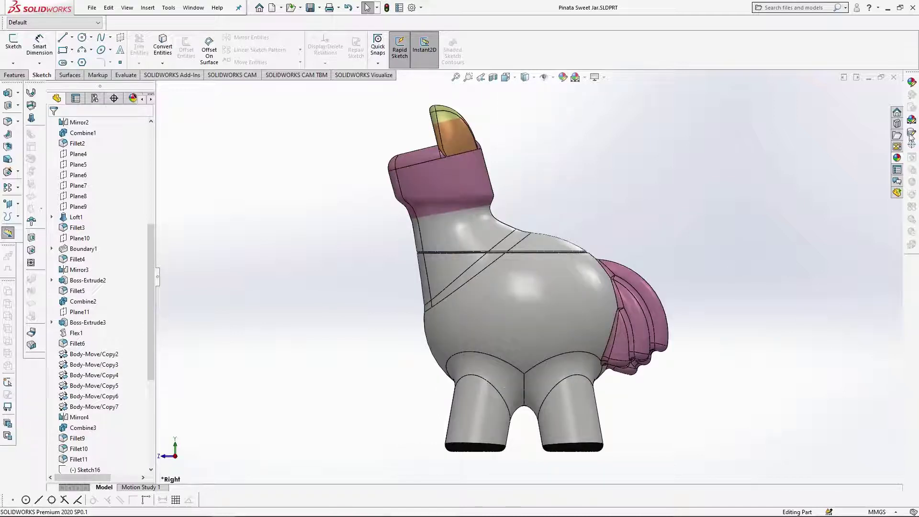
{"action": "left_click", "coordinate": [911, 134]}
{"action": "left_click", "coordinate": [102, 333]}
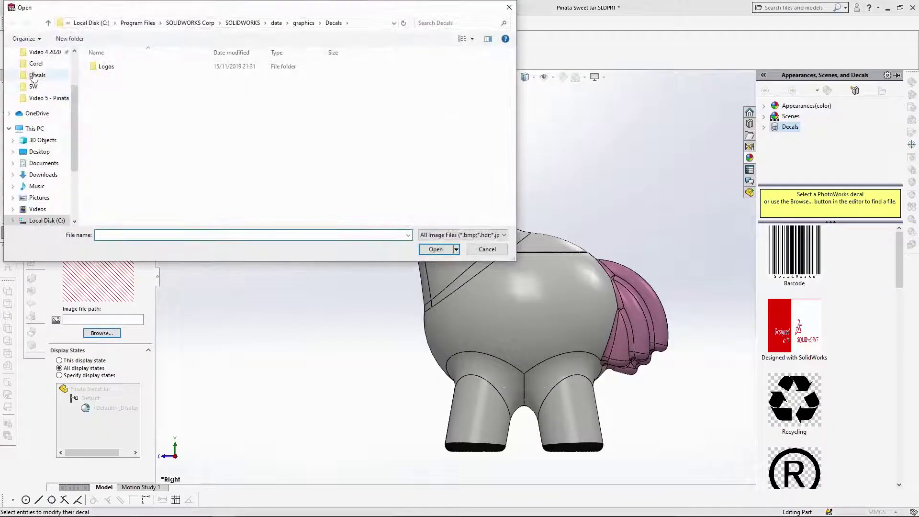
{"action": "left_click", "coordinate": [33, 75]}
{"action": "left_click", "coordinate": [267, 80]}
{"action": "left_click", "coordinate": [435, 249]}
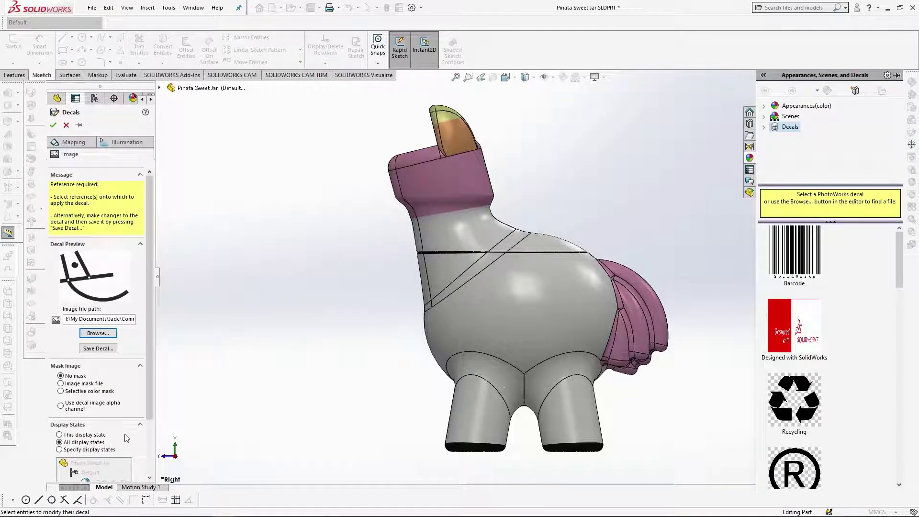
{"action": "left_click", "coordinate": [61, 406]}
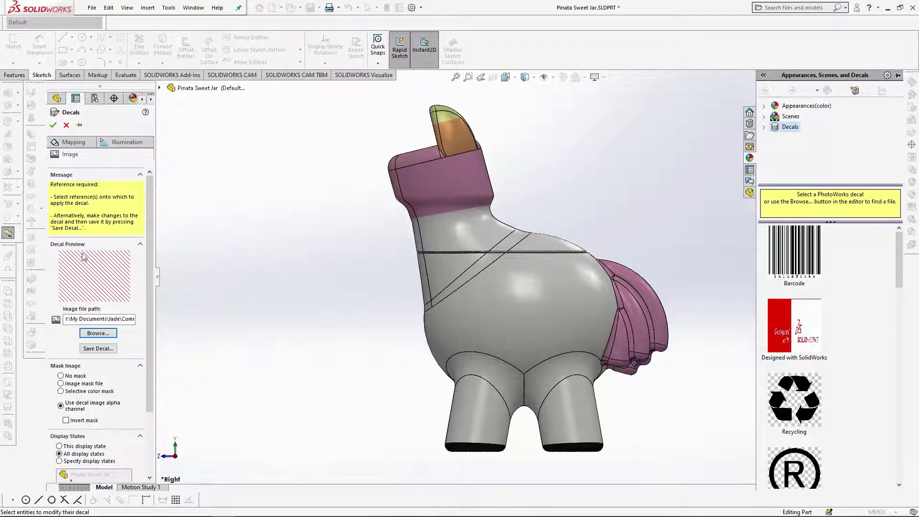
Assign the eye and bridle decal to the side face of the head and neck, using projection mapping from the current view
{"action": "left_click", "coordinate": [72, 141]}
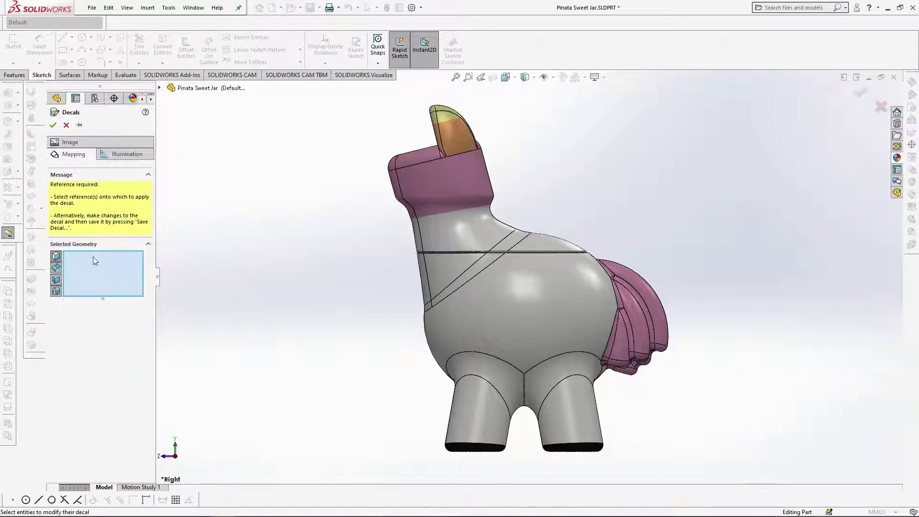
{"action": "left_click", "coordinate": [449, 274]}
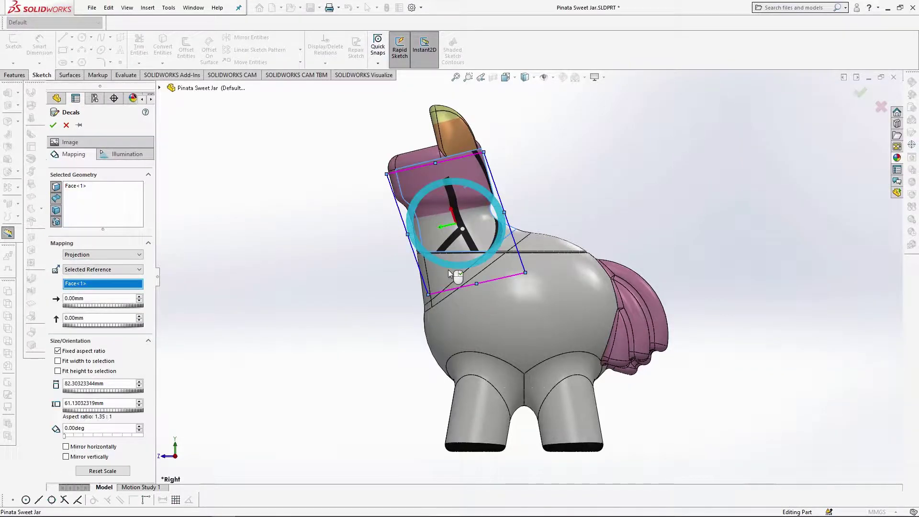
{"action": "left_click", "coordinate": [103, 270]}
{"action": "left_click", "coordinate": [96, 296]}
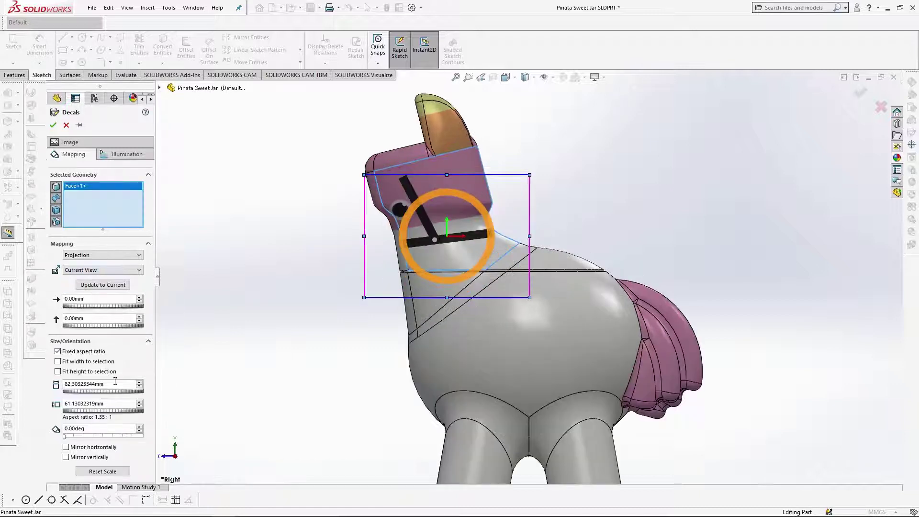
Set the eye and bridle decal's height to 63.5 mm, its vertical offset to 17.8 mm and its horizontal offset to 7 mm
{"action": "left_click_drag", "start_coordinate": [109, 404], "coordinate": [13, 406]}
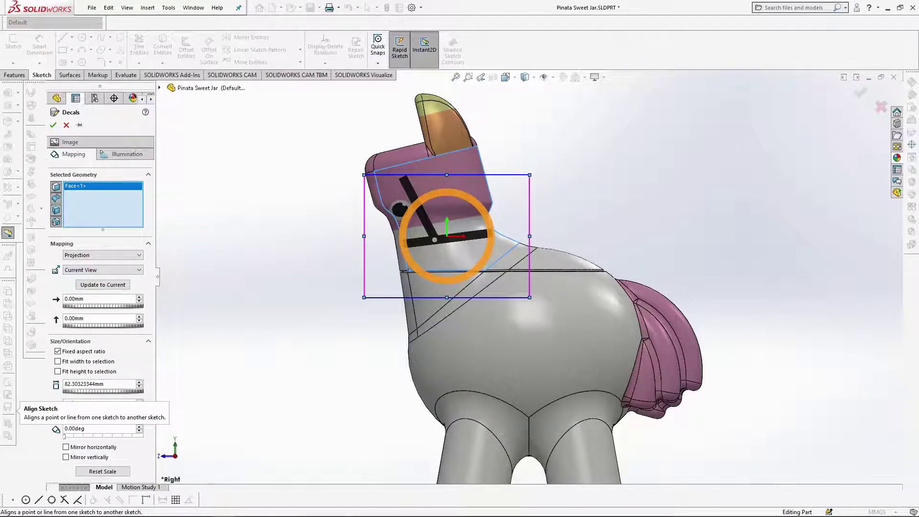
{"action": "type", "text": "63.58"}
{"action": "key", "text": "Return"}
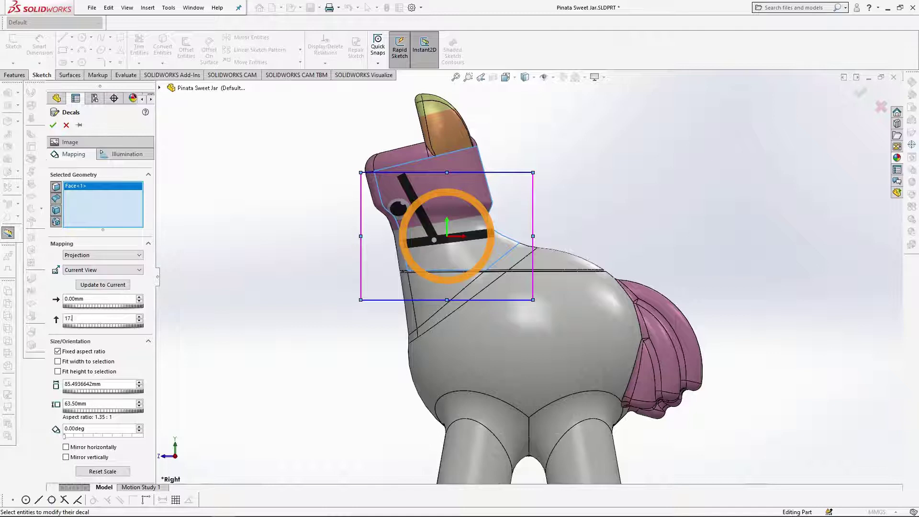
{"action": "left_click", "coordinate": [96, 297]}
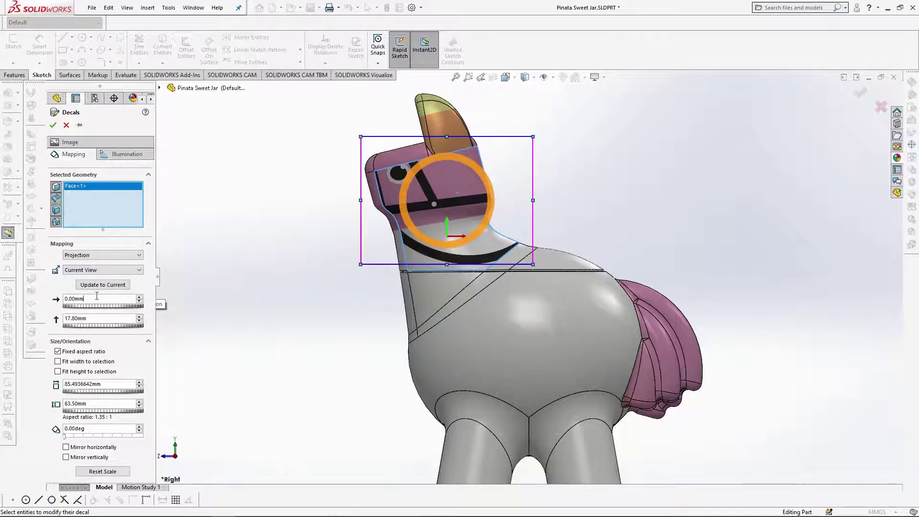
{"action": "key", "text": "Return"}
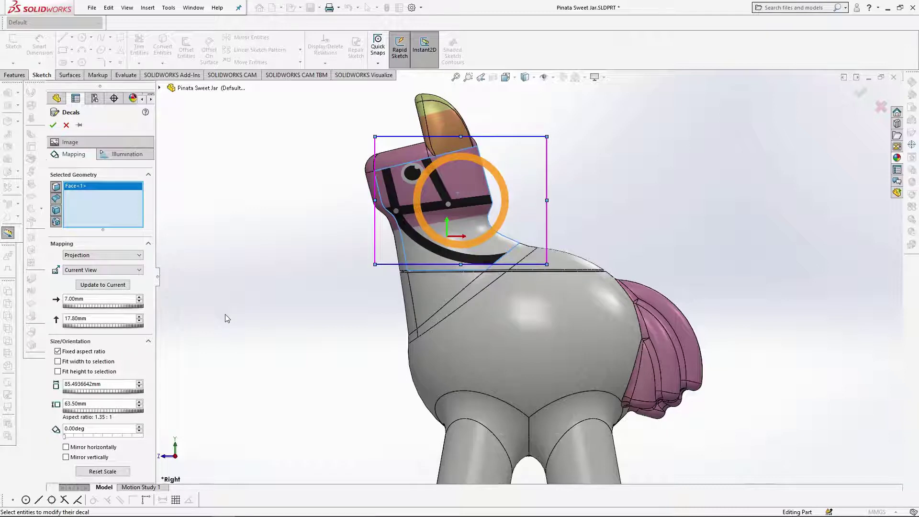
Add the front and snout faces of the head to the eye and bridle decal's selected geometry
{"action": "scroll", "coordinate": [428, 187], "scroll_direction": "down", "scroll_amount": 3}
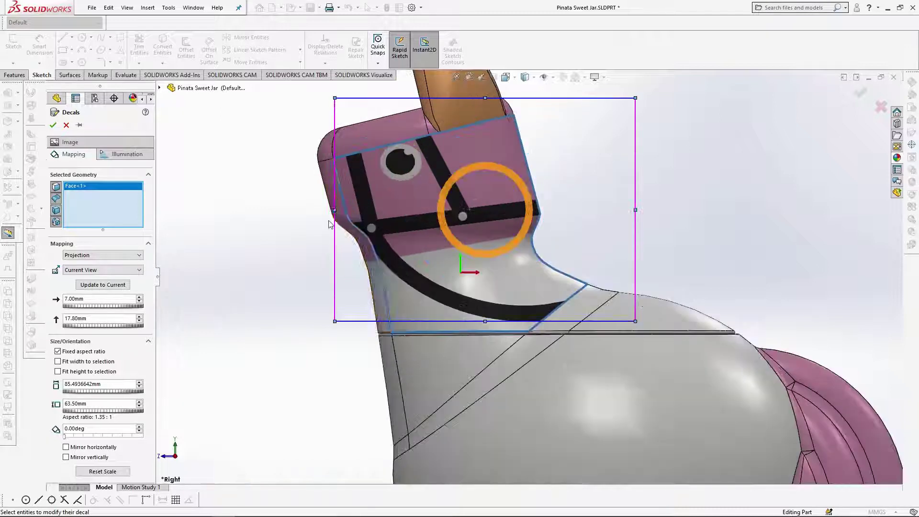
{"action": "left_click", "coordinate": [330, 190]}
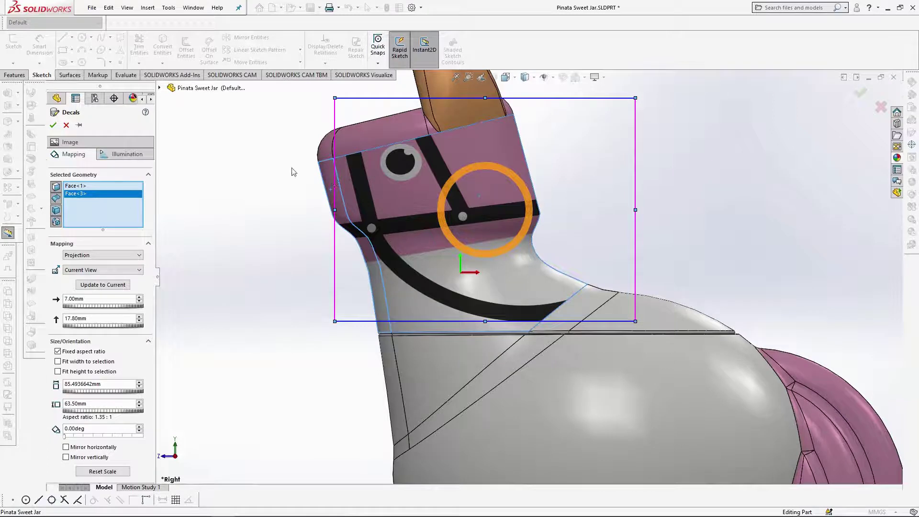
{"action": "middle_click_drag", "start_coordinate": [292, 168], "coordinate": [371, 206]}
{"action": "left_click", "coordinate": [386, 180]}
{"action": "left_click", "coordinate": [351, 170]}
{"action": "left_click", "coordinate": [330, 154]}
{"action": "left_click", "coordinate": [374, 123]}
{"action": "middle_click_drag", "start_coordinate": [374, 124], "coordinate": [407, 197]}
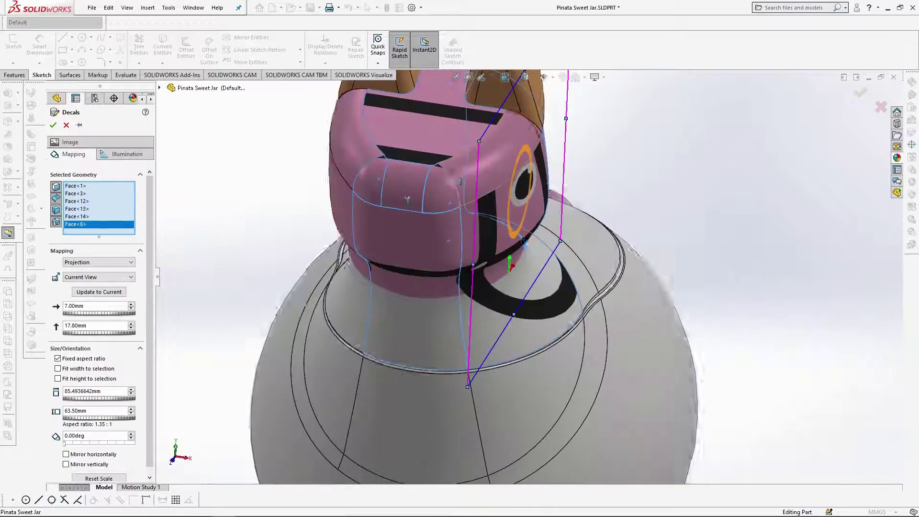
{"action": "left_click", "coordinate": [462, 163]}
{"action": "left_click", "coordinate": [387, 151]}
Extend the eye and bridle decal to the remaining head faces and around the neck, and accept it
{"action": "middle_click_drag", "start_coordinate": [389, 153], "coordinate": [546, 207]}
{"action": "scroll", "coordinate": [544, 165], "scroll_direction": "down", "scroll_amount": 4}
{"action": "left_click", "coordinate": [542, 174]}
{"action": "scroll", "coordinate": [541, 176], "scroll_direction": "up", "scroll_amount": 5}
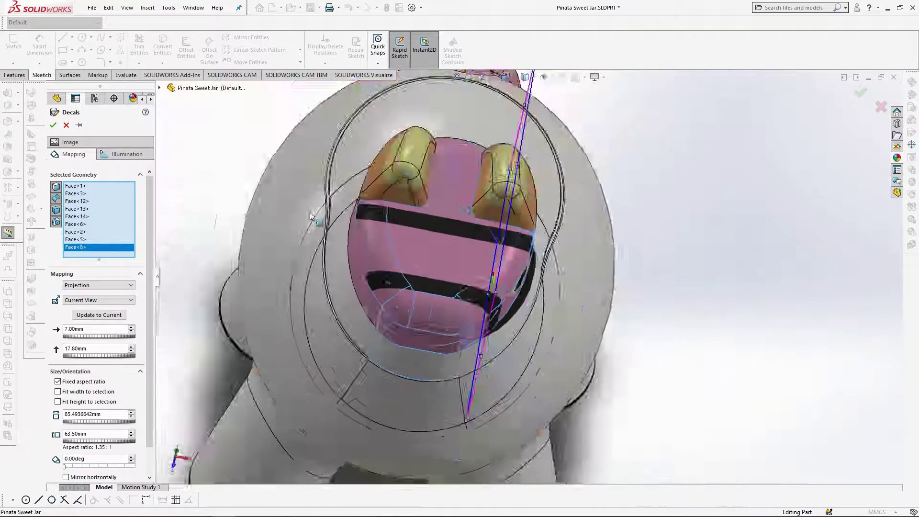
{"action": "scroll", "coordinate": [319, 220], "scroll_direction": "down", "scroll_amount": 5}
{"action": "left_click", "coordinate": [417, 250]}
{"action": "left_click", "coordinate": [401, 288]}
{"action": "scroll", "coordinate": [402, 288], "scroll_direction": "up", "scroll_amount": 5}
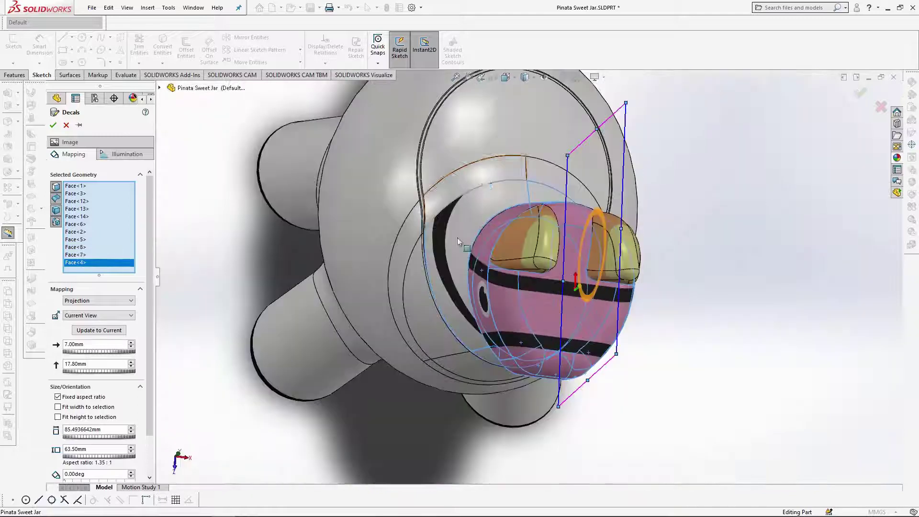
{"action": "left_click", "coordinate": [460, 238]}
{"action": "left_click", "coordinate": [491, 206]}
{"action": "left_click", "coordinate": [541, 198]}
{"action": "middle_click_drag", "start_coordinate": [543, 199], "coordinate": [414, 216]}
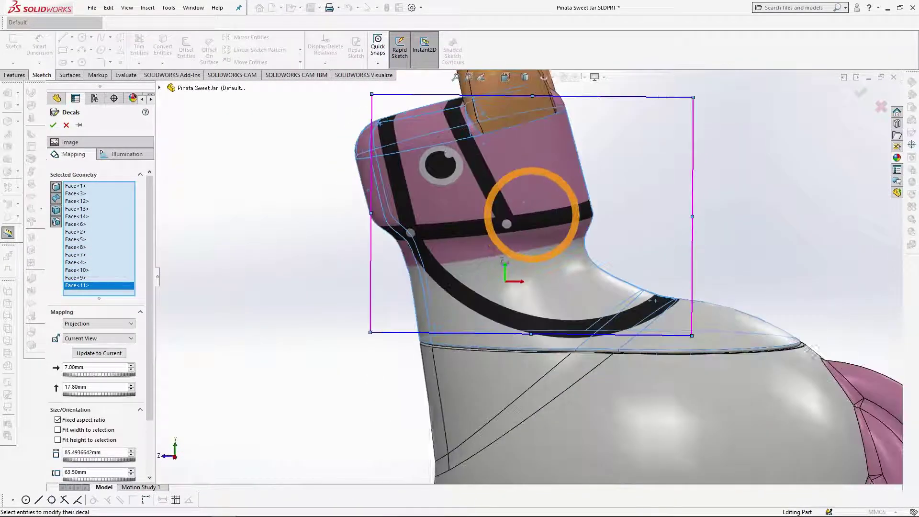
{"action": "right_click", "coordinate": [472, 316]}
{"action": "middle_click_drag", "start_coordinate": [471, 317], "coordinate": [472, 216]}
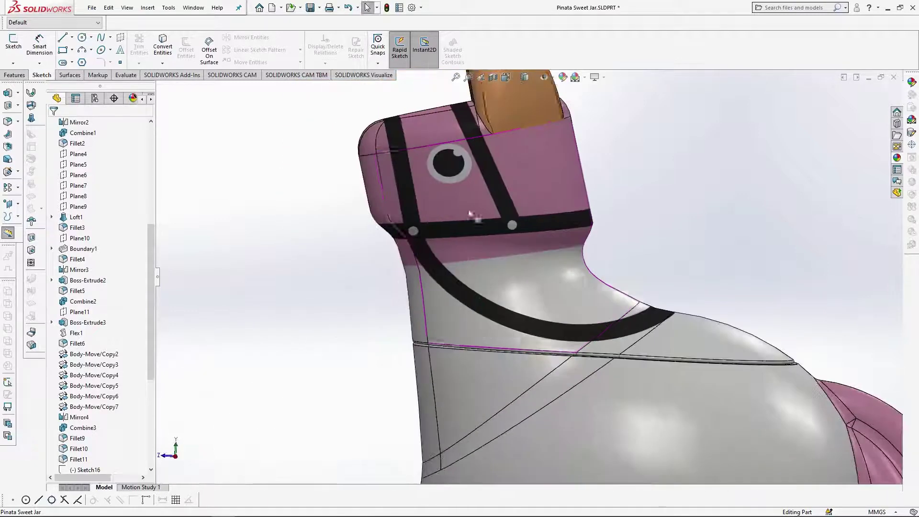
Return the model to right view and save the part
{"action": "left_click", "coordinate": [506, 78]}
{"action": "left_click", "coordinate": [538, 117]}
{"action": "left_click", "coordinate": [310, 8]}
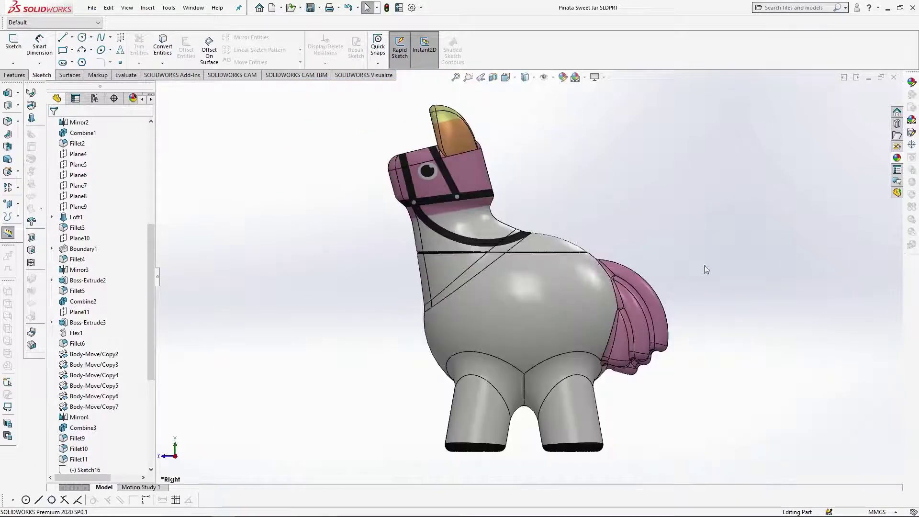
In front view, start a new decal with the nostrils image, masked by the decal image's alpha channel
{"action": "left_click", "coordinate": [506, 77]}
{"action": "left_click", "coordinate": [529, 113]}
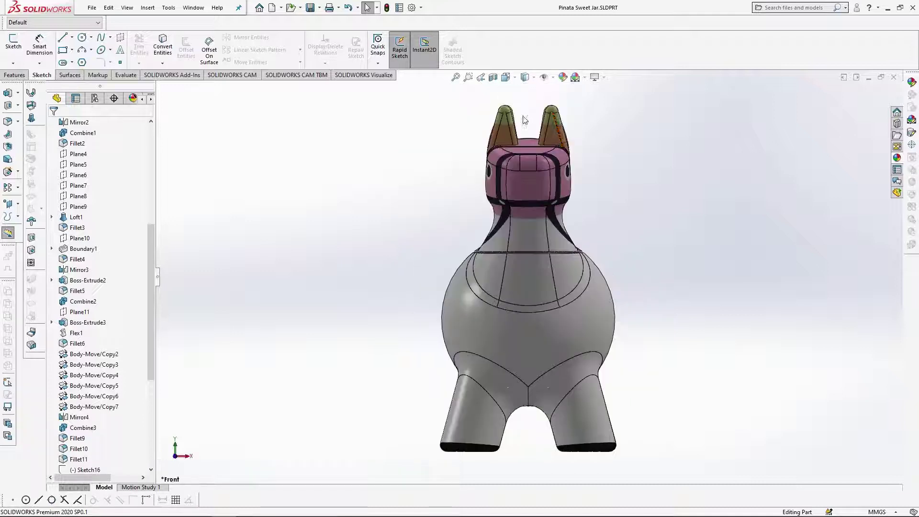
{"action": "left_click", "coordinate": [911, 134]}
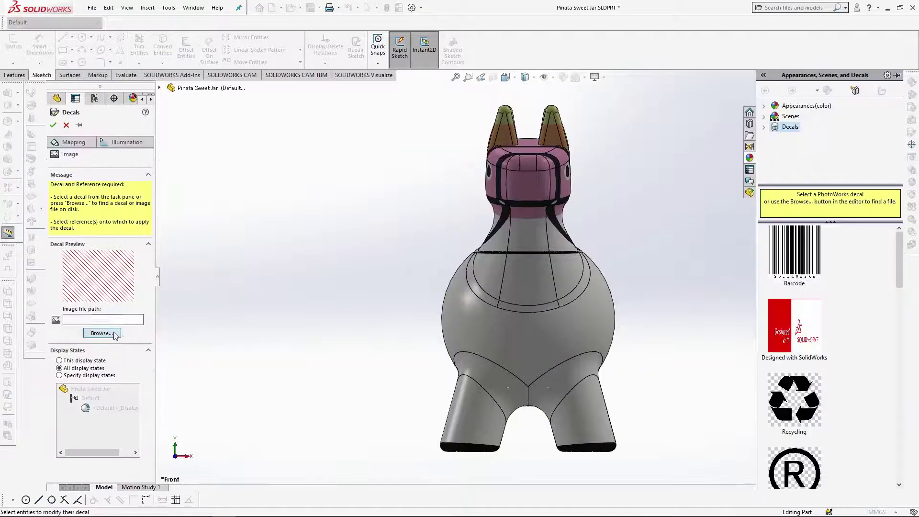
{"action": "left_click", "coordinate": [102, 333]}
{"action": "left_click", "coordinate": [219, 77]}
{"action": "left_click", "coordinate": [437, 247]}
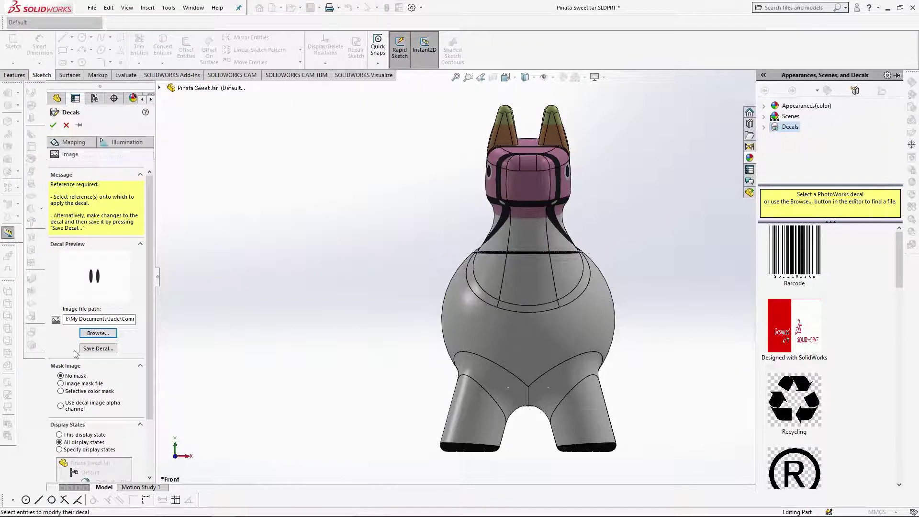
{"action": "left_click", "coordinate": [61, 406]}
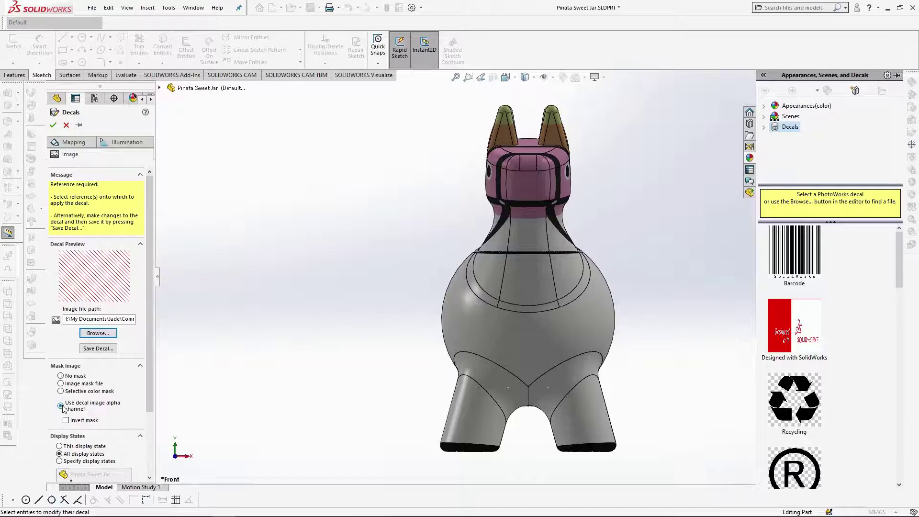
Assign the nostrils decal to the front centre face of the snout and neck
{"action": "left_click", "coordinate": [71, 143]}
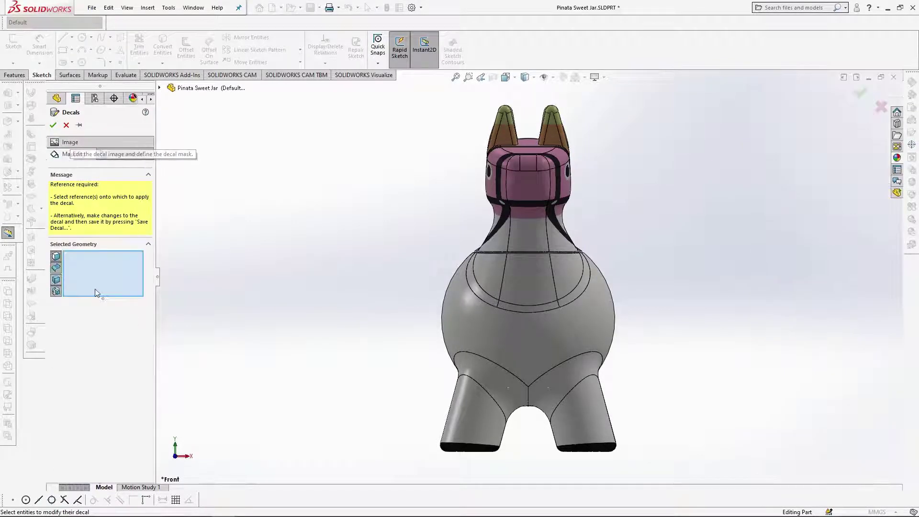
{"action": "left_click", "coordinate": [523, 185]}
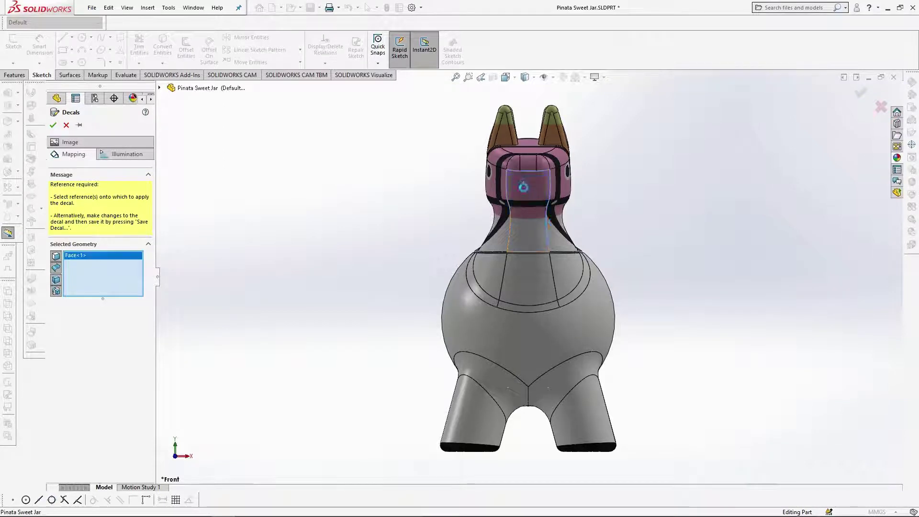
{"action": "scroll", "coordinate": [556, 165], "scroll_direction": "down", "scroll_amount": 3}
{"action": "scroll", "coordinate": [556, 162], "scroll_direction": "down", "scroll_amount": 1}
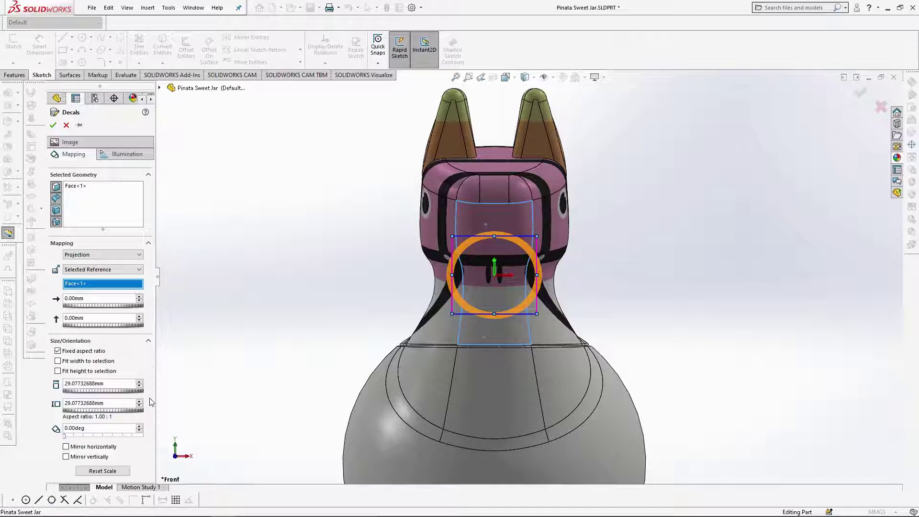
Set the nostrils decal's width to 40 mm and its vertical offset to 18 mm, and accept the decal
{"action": "left_click_drag", "start_coordinate": [107, 385], "coordinate": [8, 389]}
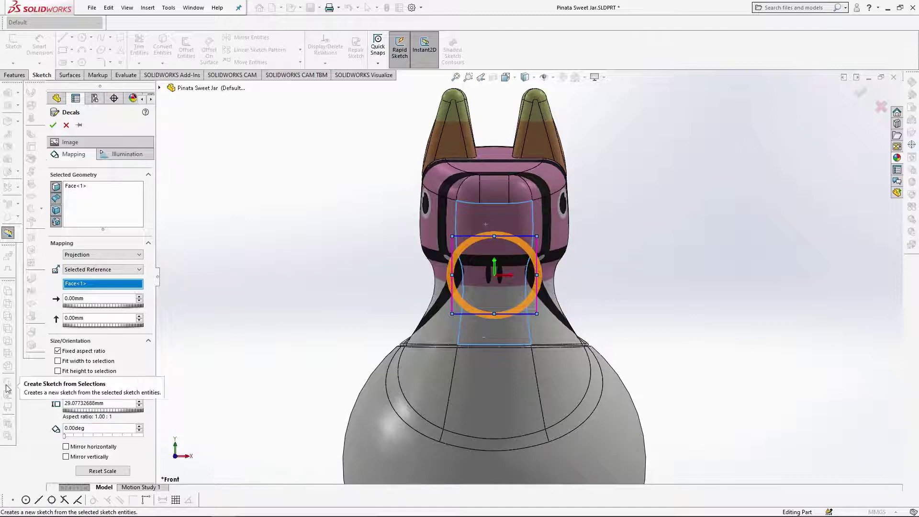
{"action": "type", "text": "40.00mm"}
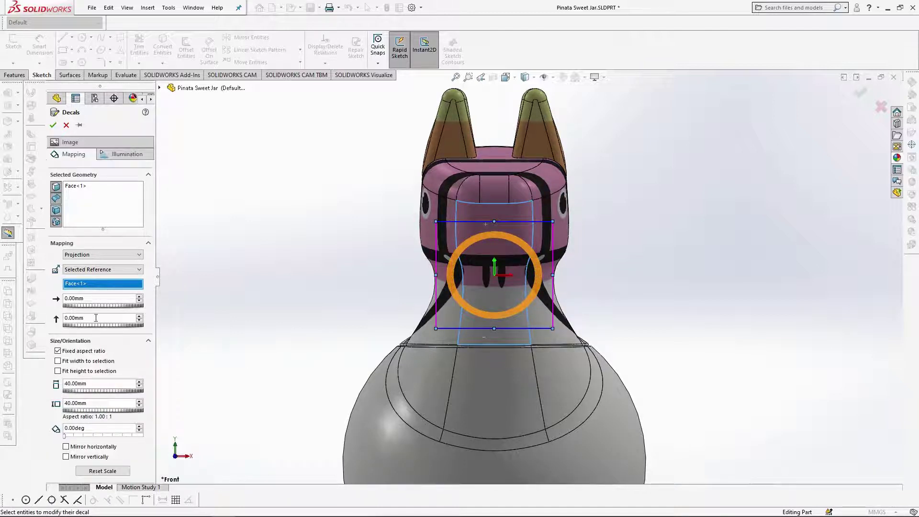
{"action": "double_click", "coordinate": [97, 319]}
{"action": "type", "text": "18"}
{"action": "key", "text": "Return"}
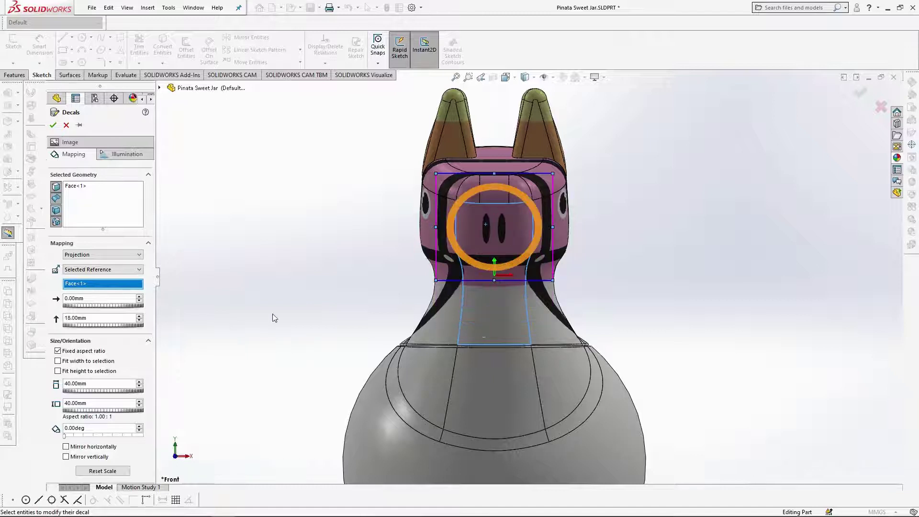
{"action": "middle_click_drag", "start_coordinate": [364, 268], "coordinate": [273, 246]}
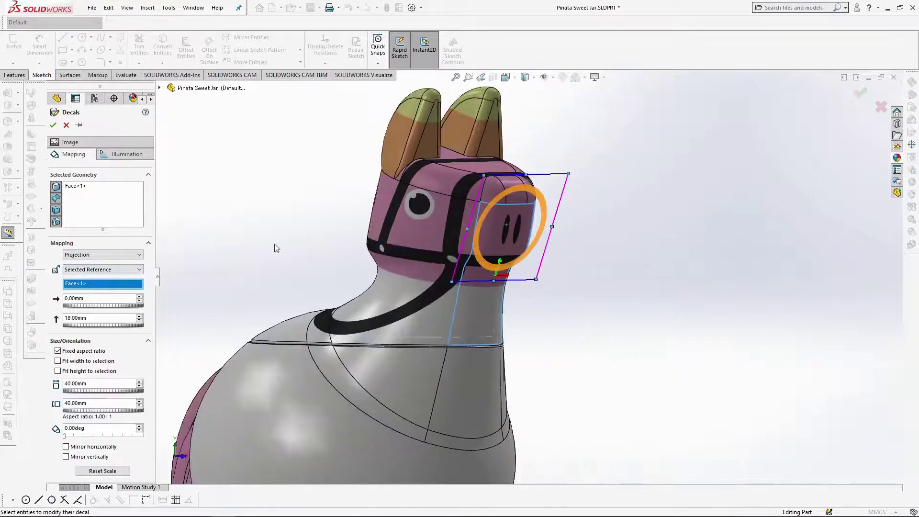
{"action": "left_click", "coordinate": [53, 125]}
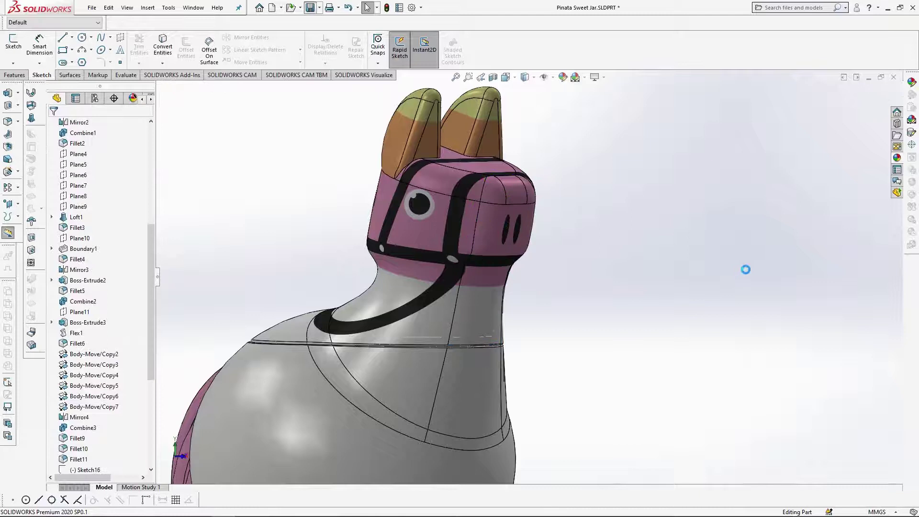
In right view, start a new decal with the wide rainbow-stripe image
{"action": "key", "text": "ctrl+4"}
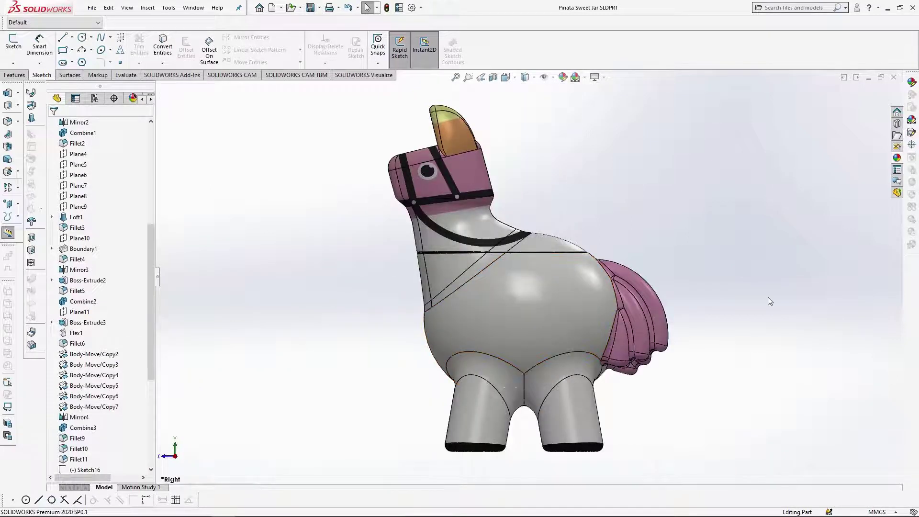
{"action": "left_click", "coordinate": [911, 132]}
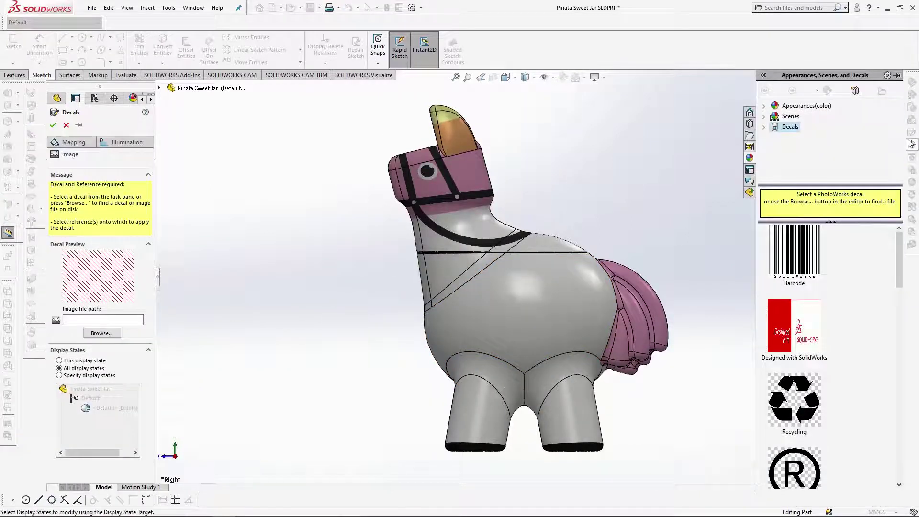
{"action": "left_click", "coordinate": [119, 334]}
{"action": "left_click", "coordinate": [37, 75]}
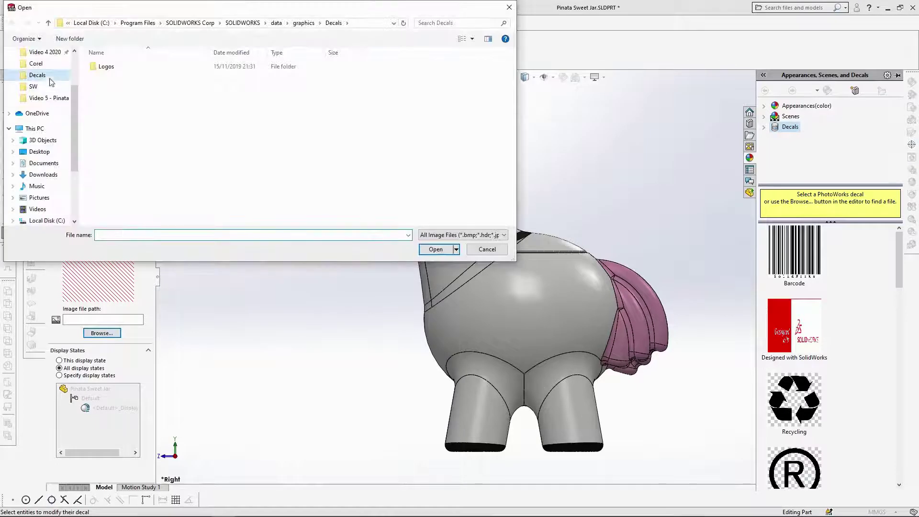
{"action": "double_click", "coordinate": [377, 82]}
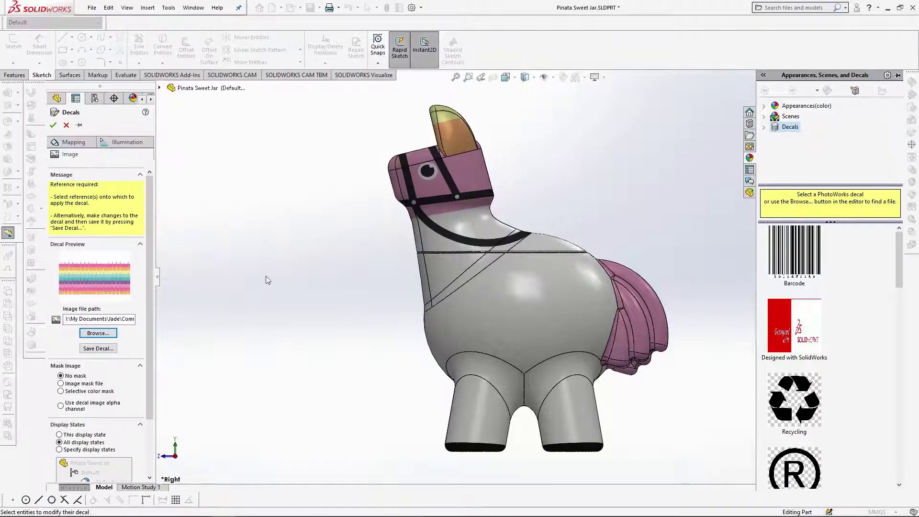
Assign the wide stripe decal to the main body face, using projection mapping along the current view
{"action": "left_click", "coordinate": [74, 142]}
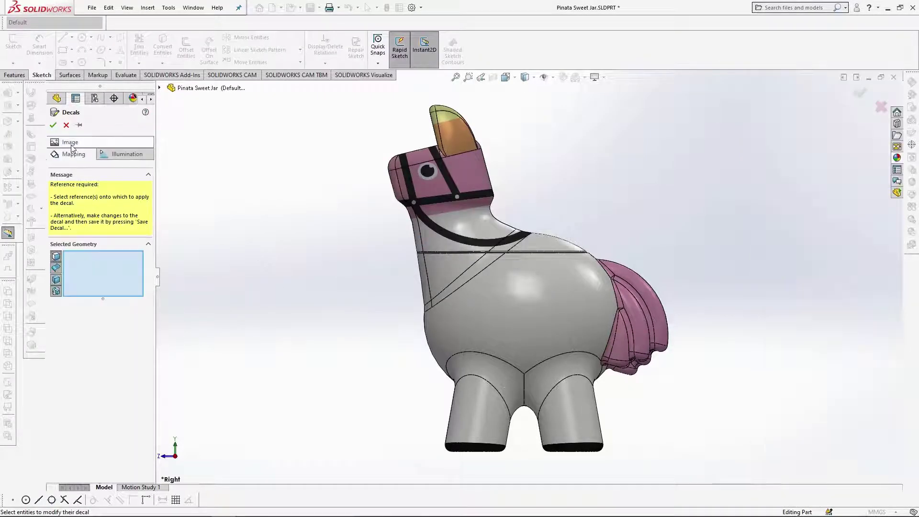
{"action": "left_click", "coordinate": [528, 323]}
{"action": "left_click", "coordinate": [125, 254]}
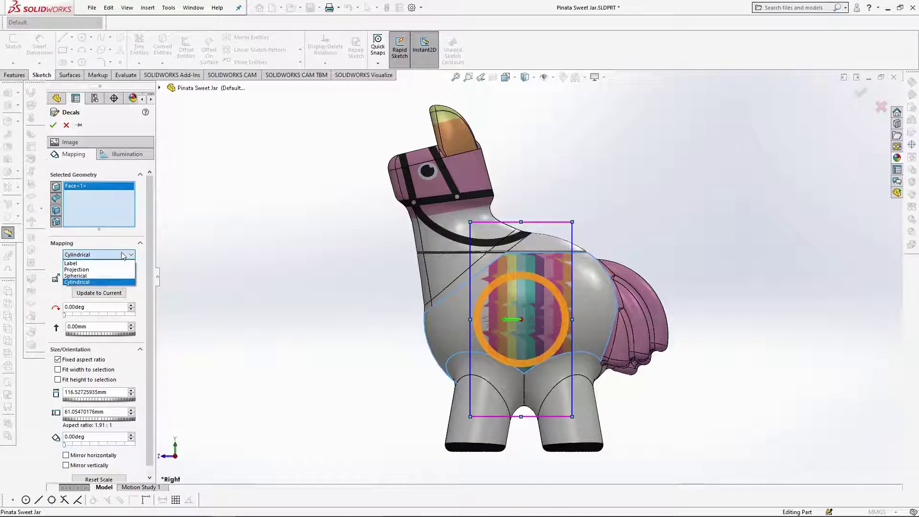
{"action": "left_click", "coordinate": [110, 277]}
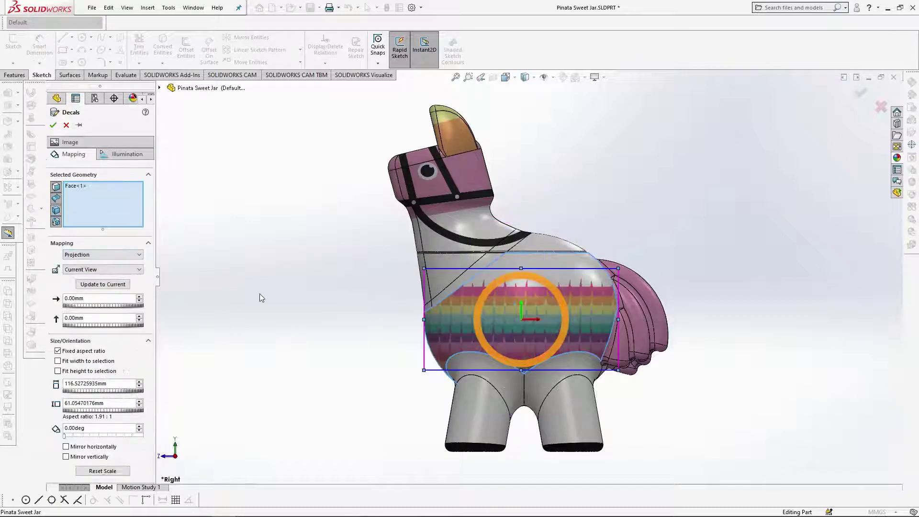
{"action": "left_click", "coordinate": [123, 285]}
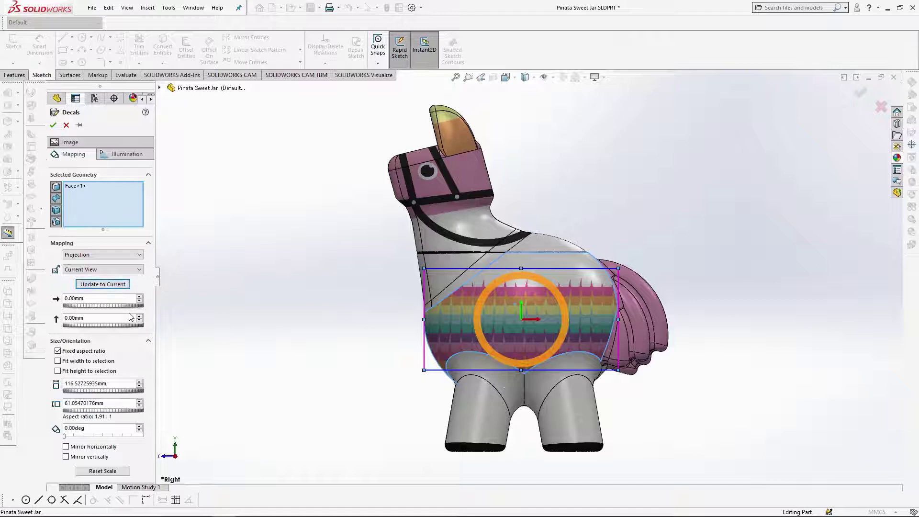
Set the side stripe decal's height to 118.5 mm, its horizontal offset to 22 mm and its vertical offset to -13 mm
{"action": "left_click_drag", "start_coordinate": [78, 403], "coordinate": [65, 403]}
{"action": "type", "text": "1"}
{"action": "key", "text": "Return"}
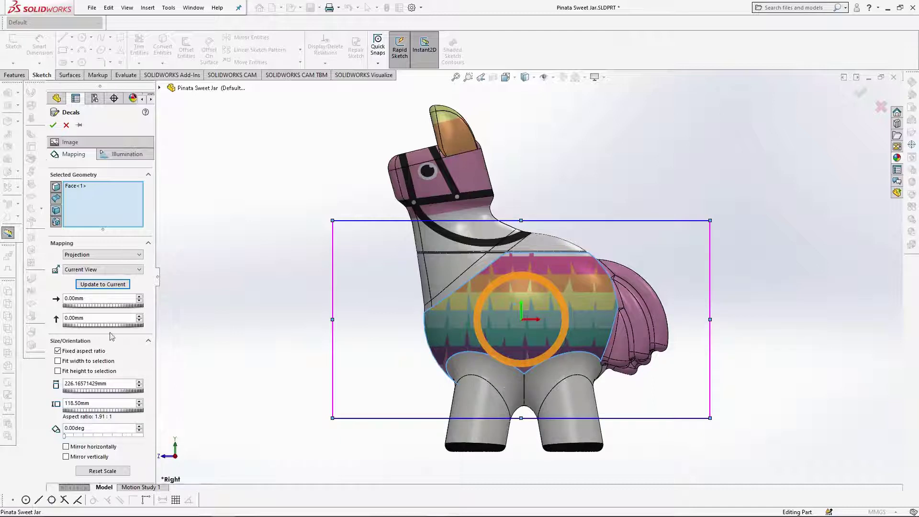
{"action": "double_click", "coordinate": [87, 298]}
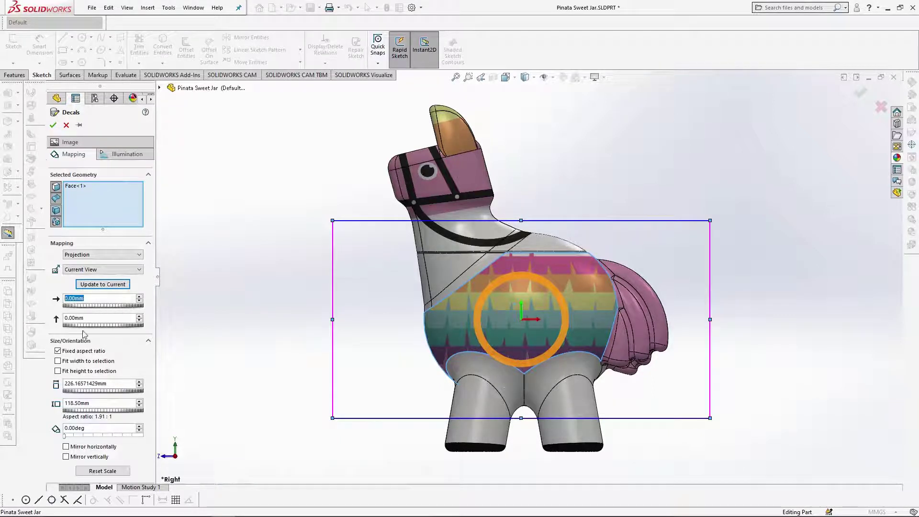
{"action": "double_click", "coordinate": [116, 314]}
{"action": "type", "text": "-13"}
{"action": "key", "text": "Return"}
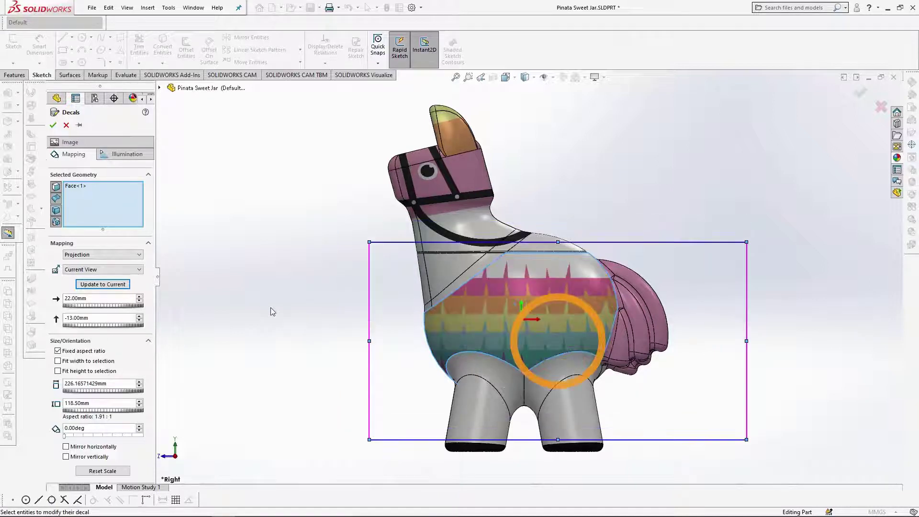
Add the faces of both front legs and their blends with the body to the side stripe decal
{"action": "middle_click_drag", "start_coordinate": [262, 317], "coordinate": [320, 339]}
{"action": "scroll", "coordinate": [544, 391], "scroll_direction": "down", "scroll_amount": 3}
{"action": "middle_click_drag", "start_coordinate": [509, 342], "coordinate": [541, 340]}
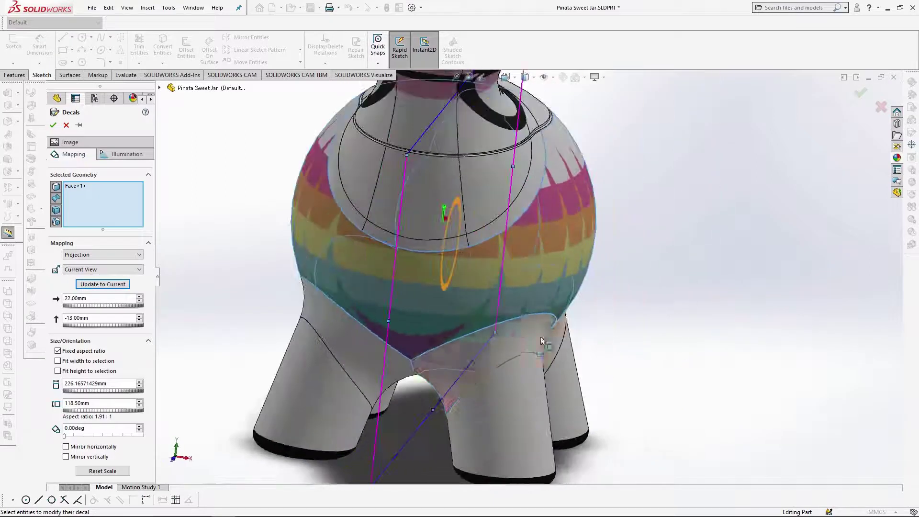
{"action": "left_click", "coordinate": [541, 340]}
{"action": "left_click", "coordinate": [510, 407]}
{"action": "left_click", "coordinate": [561, 366]}
{"action": "left_click", "coordinate": [309, 411]}
{"action": "left_click", "coordinate": [321, 380]}
{"action": "left_click", "coordinate": [347, 340]}
Extend the side stripe decal to the leg and underside faces on the model's far side
{"action": "middle_click_drag", "start_coordinate": [346, 340], "coordinate": [431, 344]}
{"action": "left_click", "coordinate": [257, 378]}
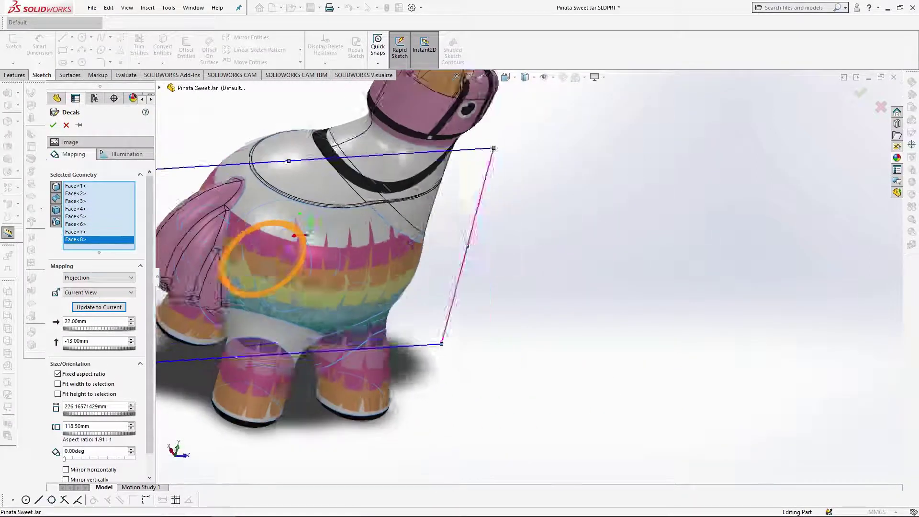
{"action": "middle_click_drag", "start_coordinate": [335, 149], "coordinate": [356, 144]}
{"action": "left_click", "coordinate": [296, 343]}
{"action": "middle_click_drag", "start_coordinate": [297, 344], "coordinate": [338, 215]}
{"action": "scroll", "coordinate": [306, 296], "scroll_direction": "down", "scroll_amount": 4}
{"action": "left_click", "coordinate": [244, 380]}
{"action": "scroll", "coordinate": [244, 380], "scroll_direction": "up", "scroll_amount": 2}
{"action": "scroll", "coordinate": [365, 152], "scroll_direction": "up", "scroll_amount": 3}
{"action": "middle_click_drag", "start_coordinate": [365, 152], "coordinate": [367, 127]}
{"action": "left_click", "coordinate": [449, 208]}
{"action": "middle_click_drag", "start_coordinate": [459, 220], "coordinate": [554, 168]}
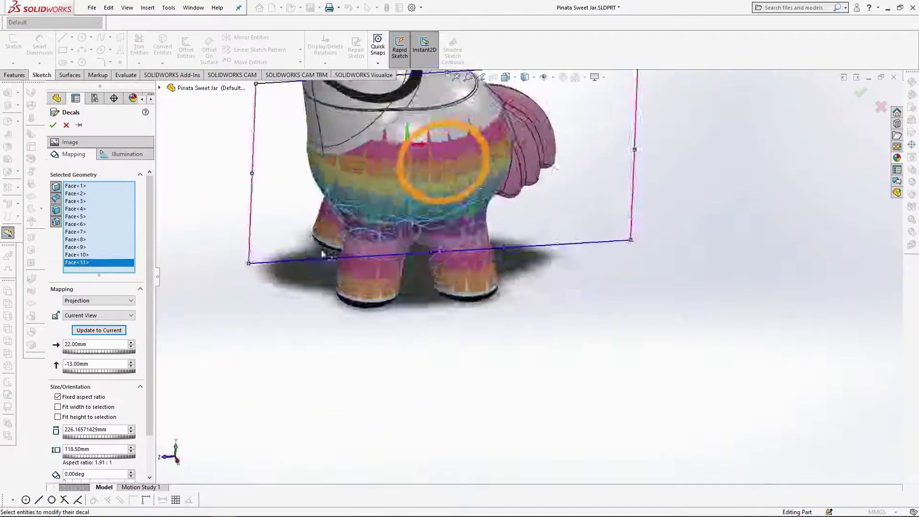
Add the remaining leg and body faces on the near side to the side stripe decal, and accept it
{"action": "middle_click_drag", "start_coordinate": [323, 254], "coordinate": [508, 247]}
{"action": "scroll", "coordinate": [508, 247], "scroll_direction": "down", "scroll_amount": 3}
{"action": "left_click", "coordinate": [509, 249]}
{"action": "left_click", "coordinate": [463, 280]}
{"action": "left_click", "coordinate": [502, 306]}
{"action": "left_click", "coordinate": [501, 248]}
{"action": "middle_click_drag", "start_coordinate": [604, 313], "coordinate": [488, 268]}
{"action": "left_click", "coordinate": [612, 312]}
{"action": "left_click", "coordinate": [613, 312]}
{"action": "scroll", "coordinate": [488, 268], "scroll_direction": "up", "scroll_amount": 3}
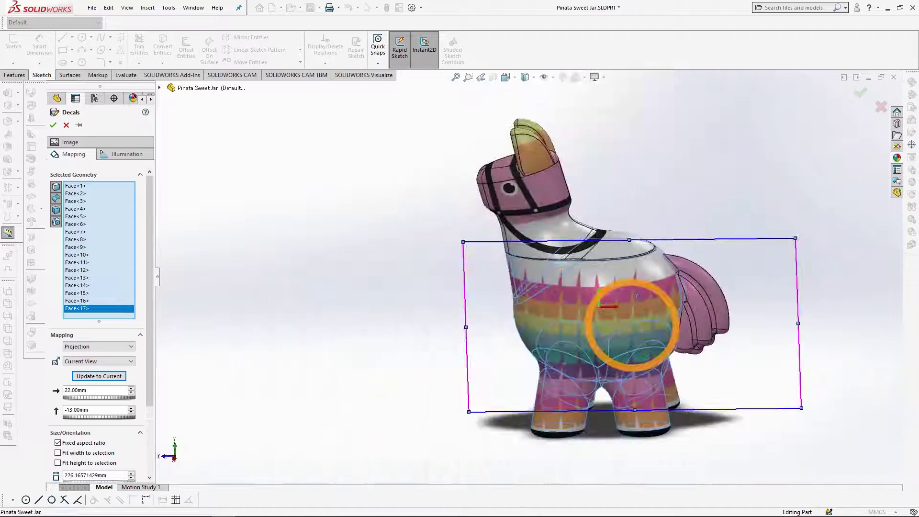
{"action": "left_click", "coordinate": [54, 125]}
In front view, start a new decal with the narrow rainbow-stripe image
{"action": "left_click", "coordinate": [506, 77]}
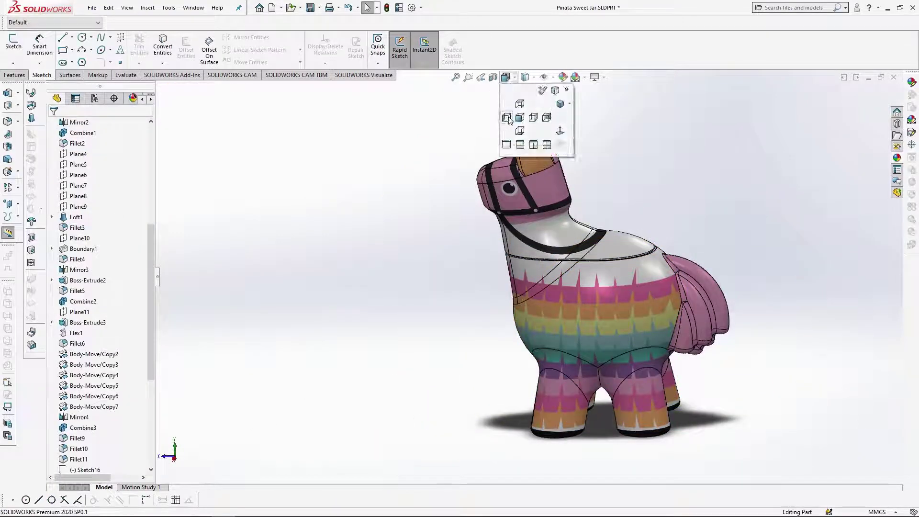
{"action": "left_click", "coordinate": [507, 117]}
{"action": "left_click", "coordinate": [506, 77]}
{"action": "left_click", "coordinate": [531, 117]}
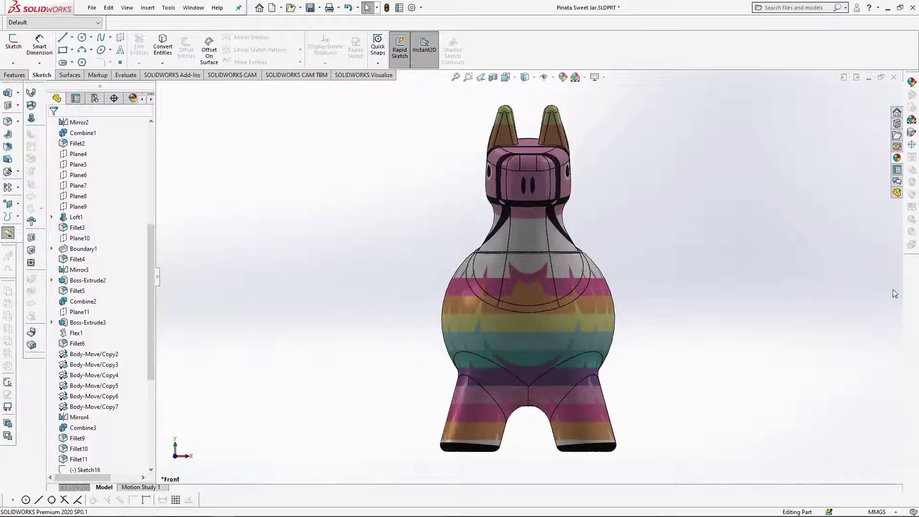
{"action": "left_click", "coordinate": [911, 132]}
{"action": "left_click", "coordinate": [102, 332]}
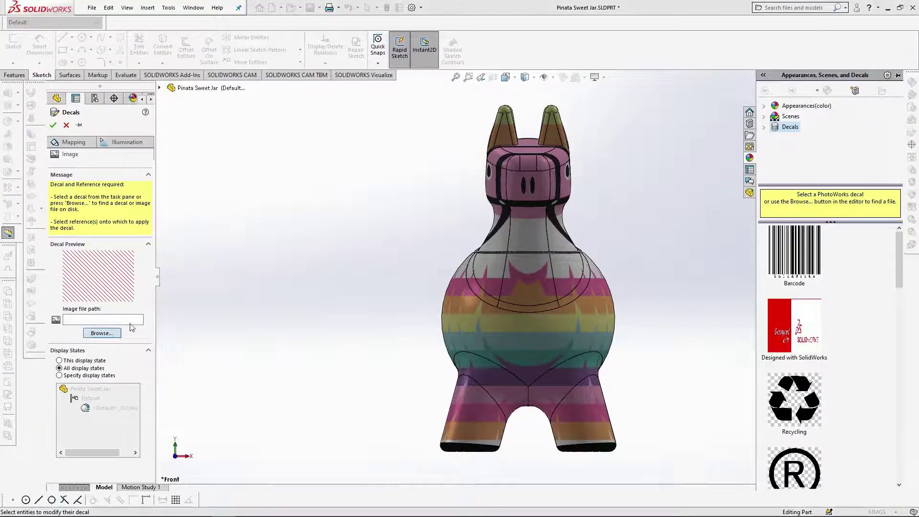
{"action": "double_click", "coordinate": [326, 76]}
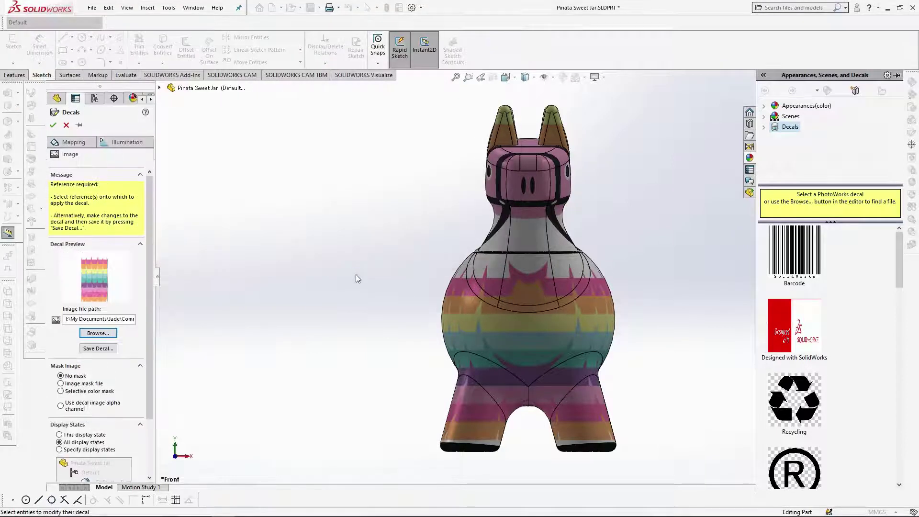
Assign the narrow stripe decal to the main body face, using projection mapping along the current view
{"action": "left_click", "coordinate": [72, 142]}
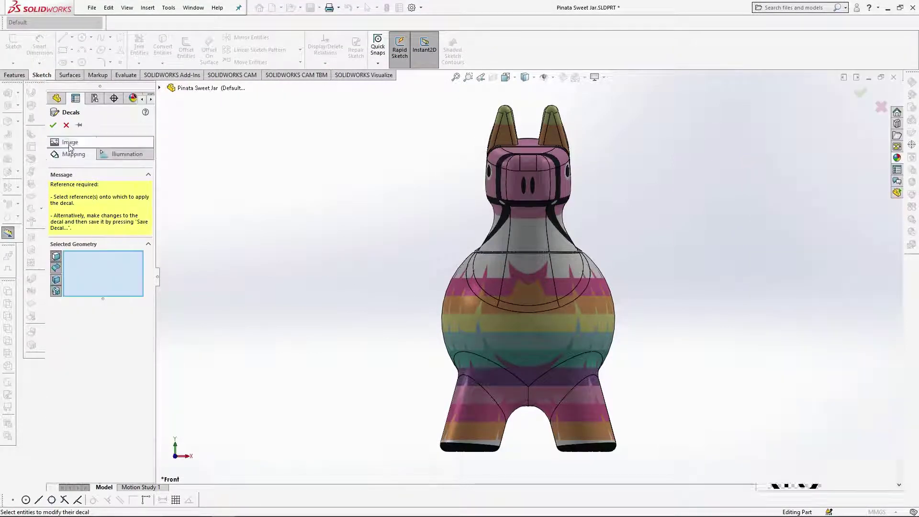
{"action": "left_click", "coordinate": [541, 337]}
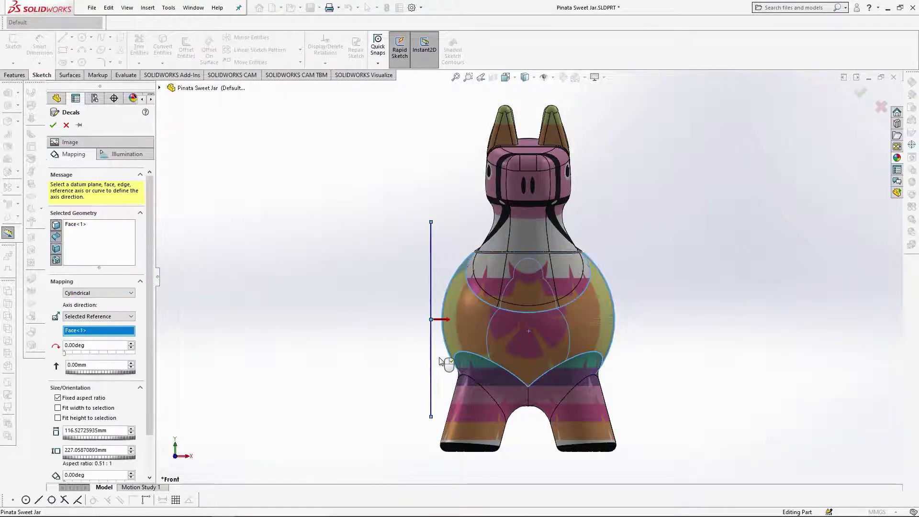
{"action": "left_click", "coordinate": [100, 293]}
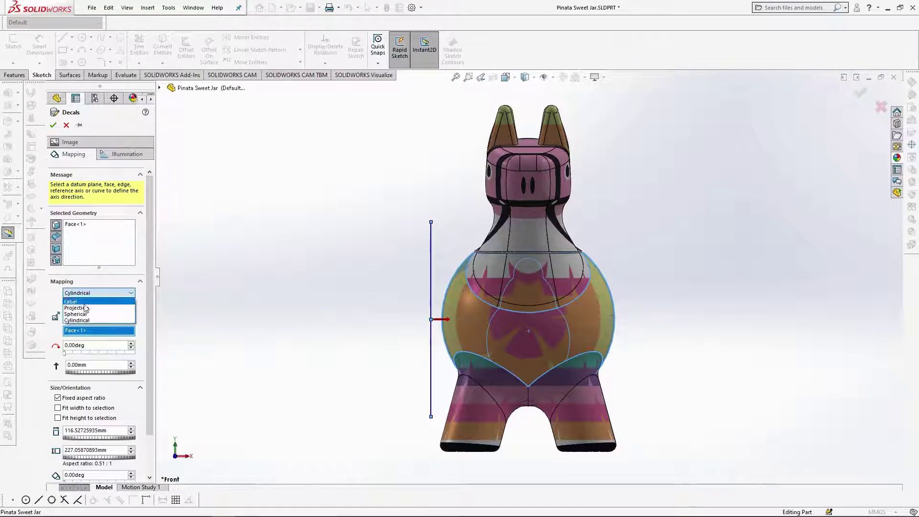
{"action": "left_click", "coordinate": [96, 308]}
{"action": "left_click", "coordinate": [115, 269]}
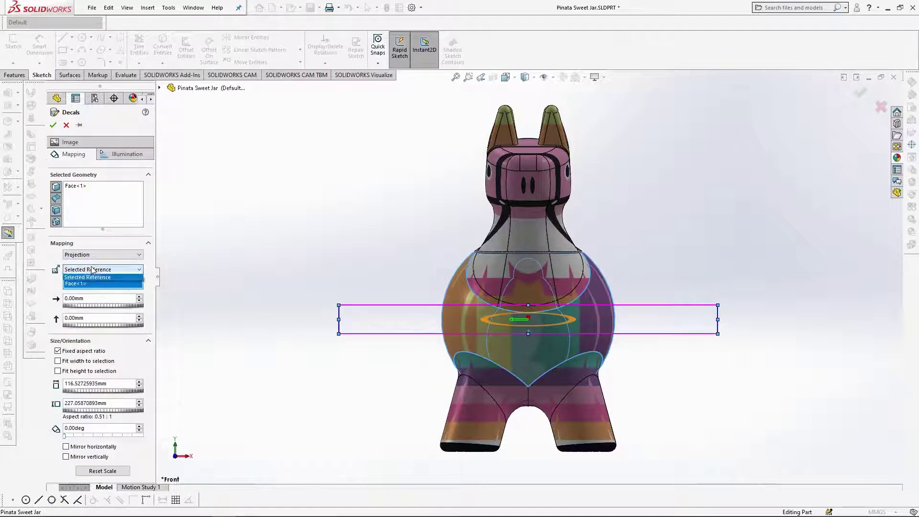
{"action": "left_click", "coordinate": [87, 293]}
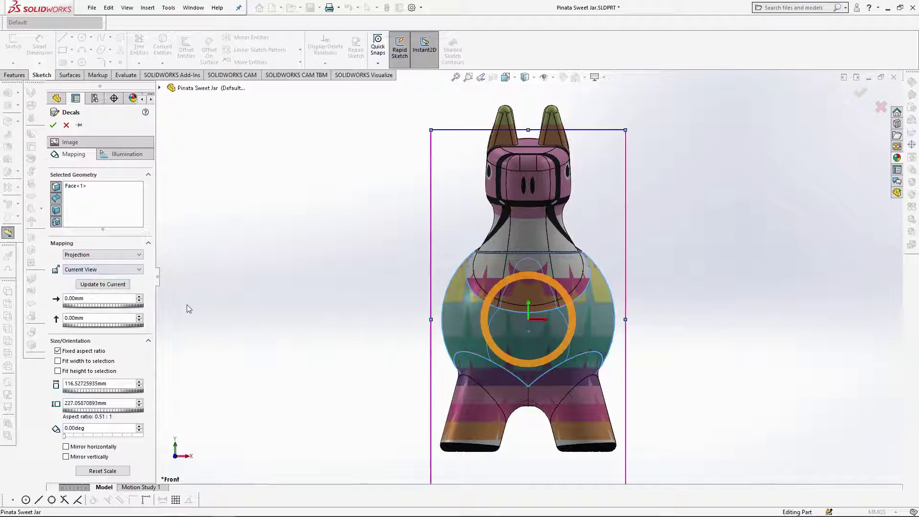
Set the front stripe decal's height to 118.5 mm and its vertical offset to -13 mm
{"action": "double_click", "coordinate": [115, 403]}
{"action": "type", "text": "1"}
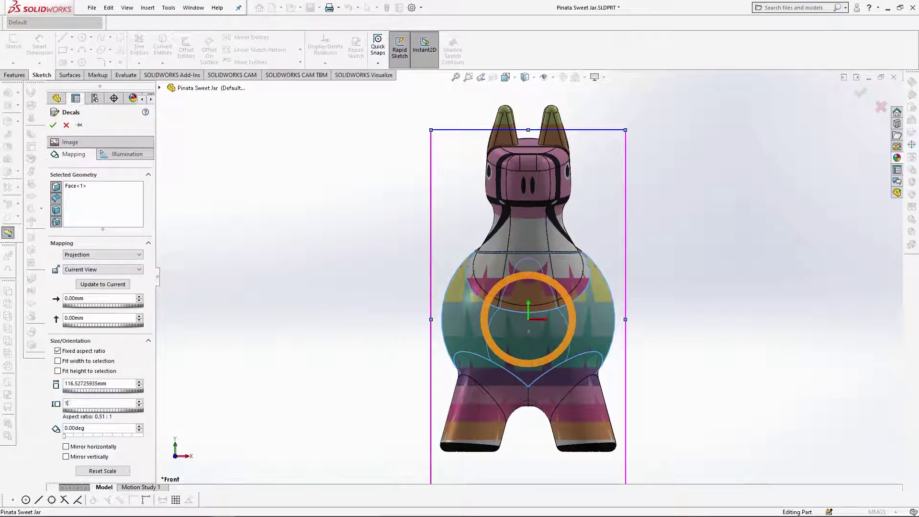
{"action": "type", "text": "16.5"}
{"action": "key", "text": "Return"}
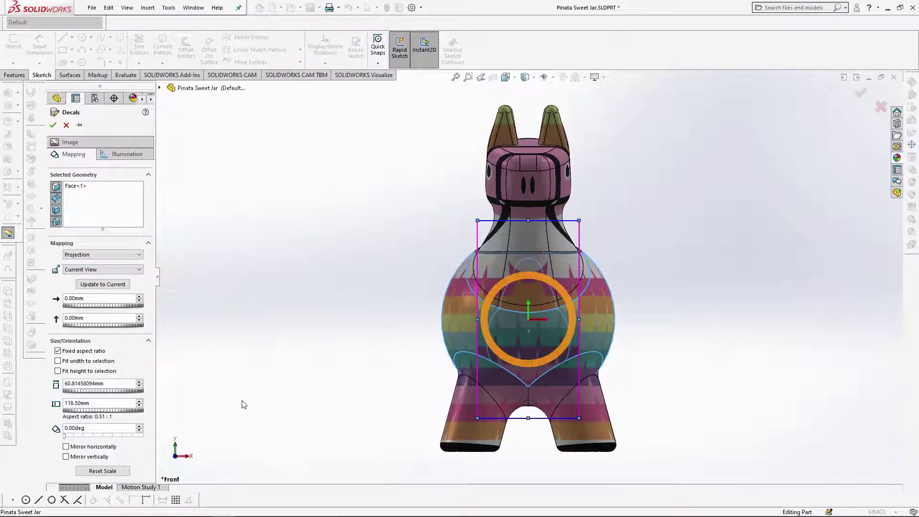
{"action": "double_click", "coordinate": [101, 319]}
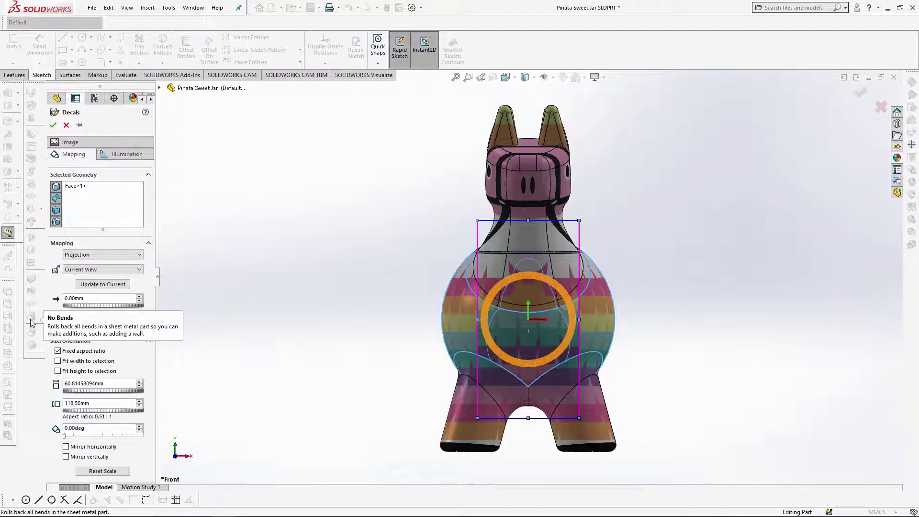
{"action": "type", "text": "-13"}
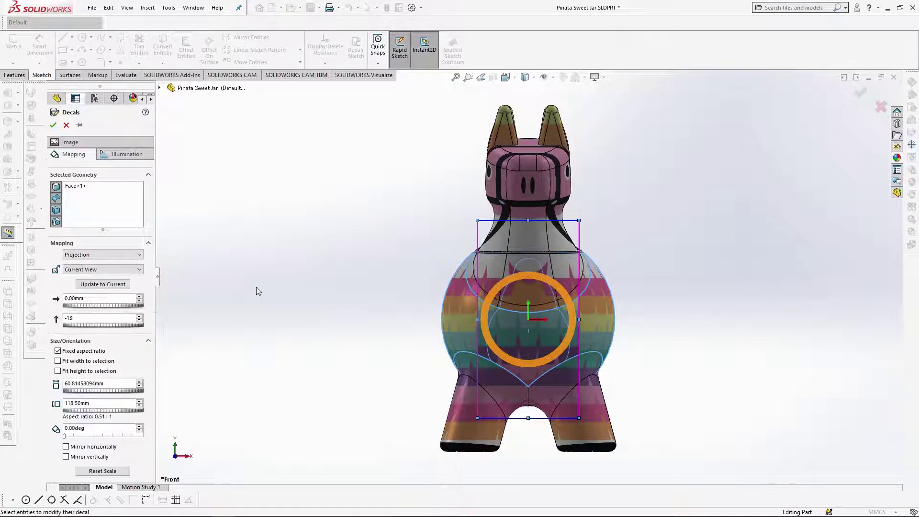
{"action": "key", "text": "Return"}
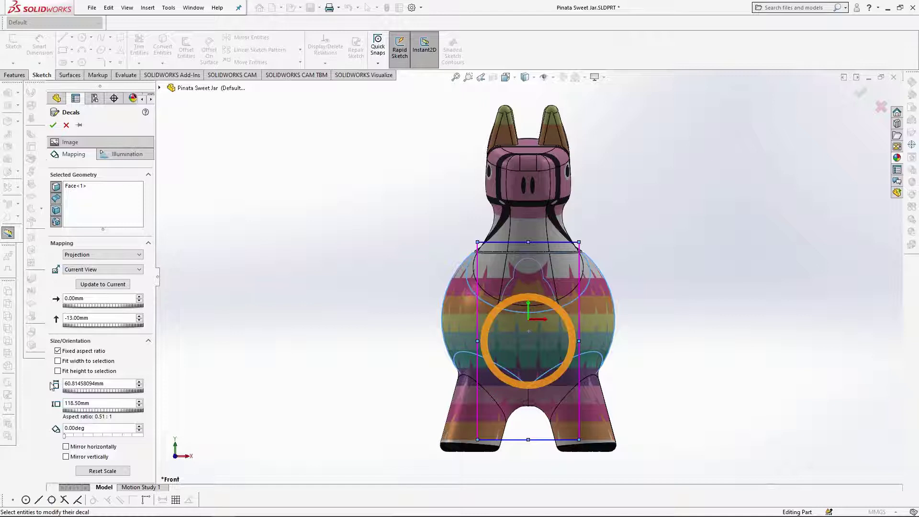
Unlock the front stripe decal's aspect ratio and set its width to 62.5 mm
{"action": "scroll", "coordinate": [575, 347], "scroll_direction": "down", "scroll_amount": 1}
{"action": "scroll", "coordinate": [574, 346], "scroll_direction": "down", "scroll_amount": 3}
{"action": "left_click", "coordinate": [58, 351]}
{"action": "left_click_drag", "start_coordinate": [123, 384], "coordinate": [2, 387]}
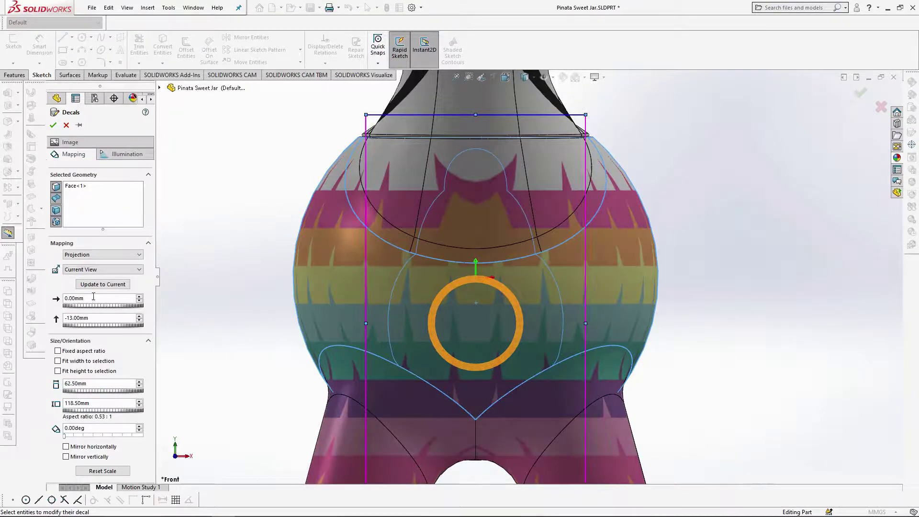
Add the front leg faces and their blends with the body to the front stripe decal
{"action": "scroll", "coordinate": [530, 269], "scroll_direction": "up", "scroll_amount": 3}
{"action": "left_click", "coordinate": [103, 208]}
{"action": "middle_click_drag", "start_coordinate": [576, 238], "coordinate": [500, 273]}
{"action": "scroll", "coordinate": [478, 354], "scroll_direction": "down", "scroll_amount": 3}
{"action": "left_click", "coordinate": [471, 378]}
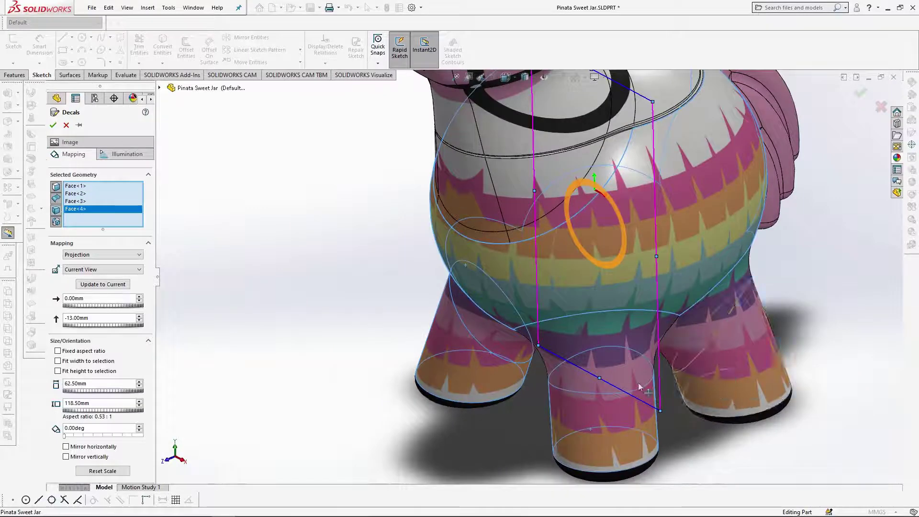
{"action": "middle_click_drag", "start_coordinate": [638, 386], "coordinate": [565, 407]}
{"action": "left_click", "coordinate": [471, 327]}
{"action": "left_click", "coordinate": [465, 251]}
Extend the front stripe decal to the chest faces and the adjoining body faces
{"action": "middle_click_drag", "start_coordinate": [471, 327], "coordinate": [495, 292]}
{"action": "scroll", "coordinate": [494, 292], "scroll_direction": "down", "scroll_amount": 3}
{"action": "left_click", "coordinate": [493, 291]}
{"action": "left_click", "coordinate": [441, 217]}
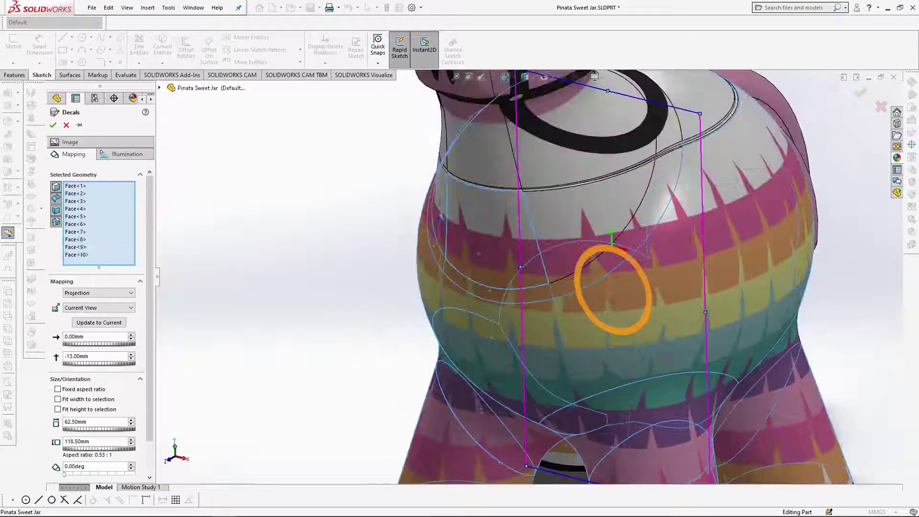
{"action": "middle_click_drag", "start_coordinate": [441, 217], "coordinate": [484, 229]}
{"action": "left_click", "coordinate": [483, 229]}
{"action": "left_click", "coordinate": [636, 234]}
{"action": "scroll", "coordinate": [636, 234], "scroll_direction": "up", "scroll_amount": 2}
{"action": "middle_click_drag", "start_coordinate": [636, 234], "coordinate": [561, 287]}
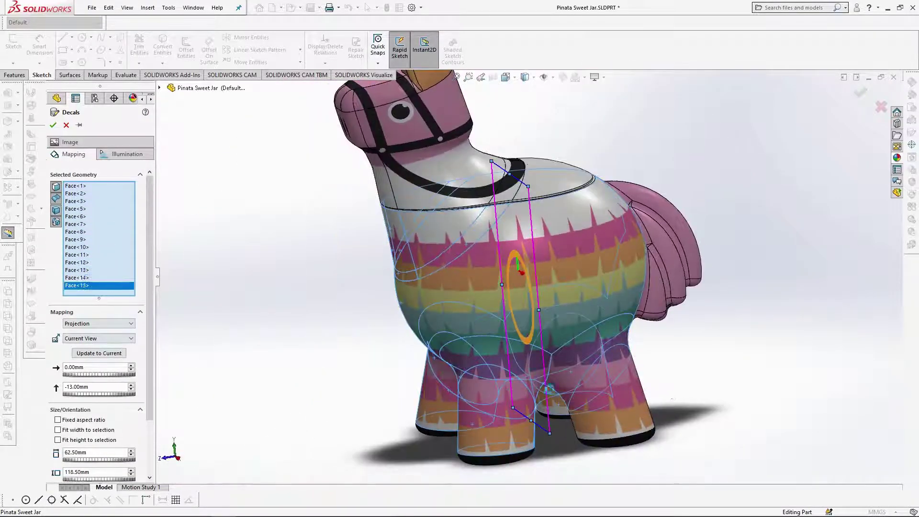
Add the remaining leg faces to the front stripe decal's selection
{"action": "middle_click_drag", "start_coordinate": [549, 389], "coordinate": [503, 307]}
{"action": "scroll", "coordinate": [601, 301], "scroll_direction": "down", "scroll_amount": 3}
{"action": "left_click", "coordinate": [602, 302]}
{"action": "scroll", "coordinate": [602, 302], "scroll_direction": "up", "scroll_amount": 2}
{"action": "middle_click_drag", "start_coordinate": [602, 302], "coordinate": [369, 373]}
{"action": "left_click", "coordinate": [421, 376]}
Finish the front stripe decal and display the part shaded without edges
{"action": "middle_click_drag", "start_coordinate": [397, 306], "coordinate": [215, 268]}
{"action": "scroll", "coordinate": [316, 287], "scroll_direction": "up", "scroll_amount": 2}
{"action": "middle_click_drag", "start_coordinate": [828, 347], "coordinate": [732, 371]}
{"action": "scroll", "coordinate": [717, 335], "scroll_direction": "up", "scroll_amount": 3}
{"action": "left_click", "coordinate": [505, 77]}
{"action": "left_click", "coordinate": [533, 91]}
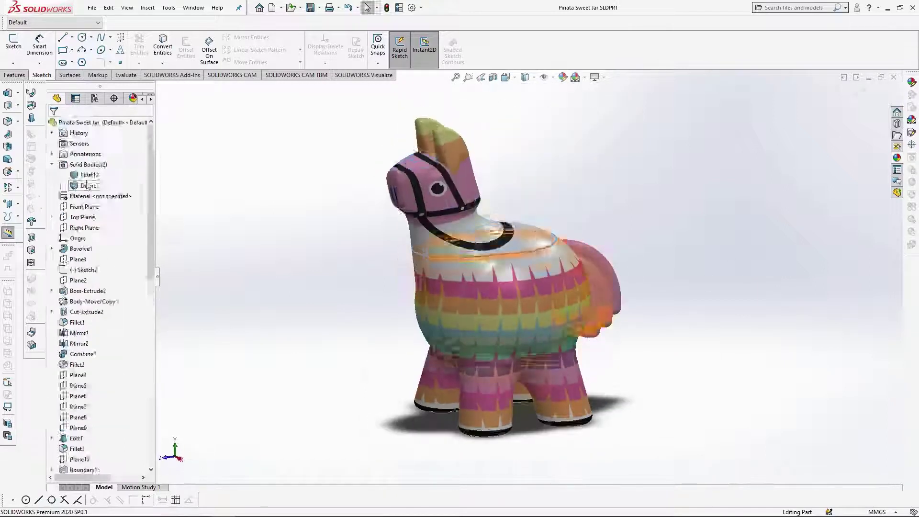
Save the lower solid body as a separate part named Pinata Sweet Jar Base
{"action": "left_click", "coordinate": [92, 8]}
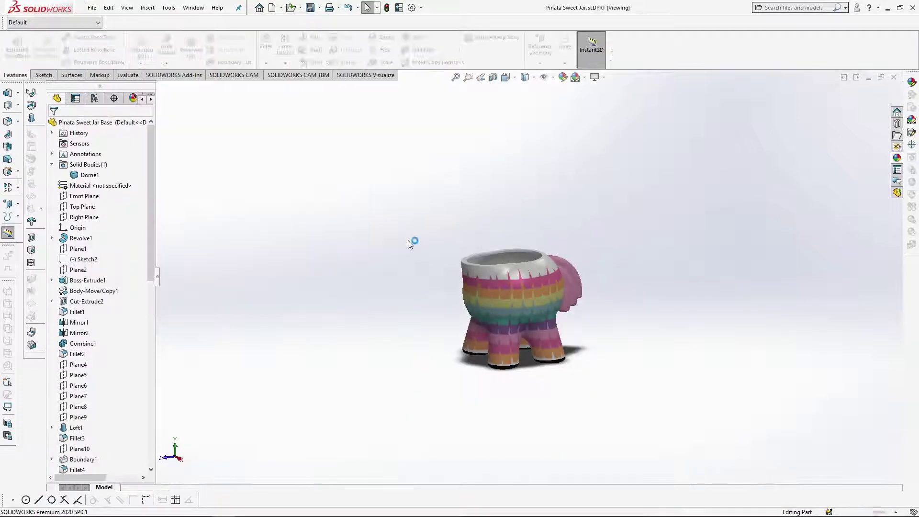
{"action": "left_click", "coordinate": [526, 77]}
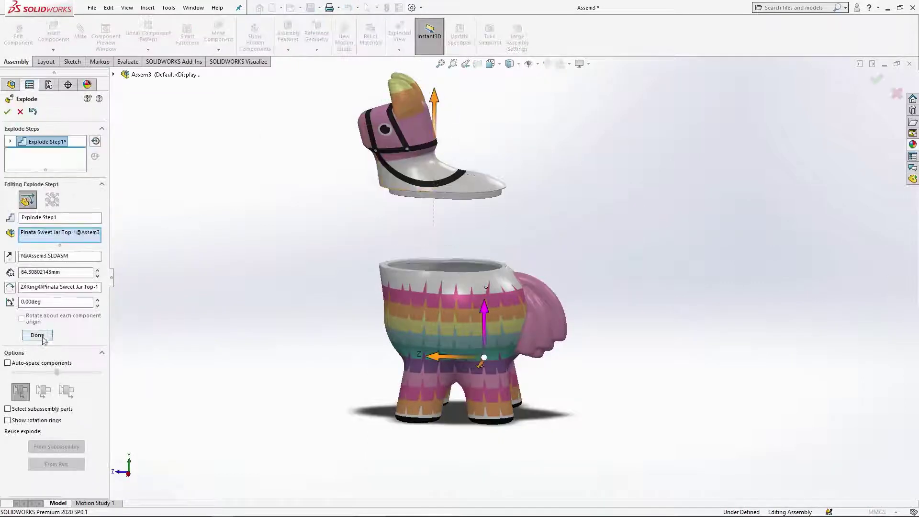
In the assembly, finish the explode step lifting the jar top about 64.3 mm along Y, and animate the collapse
{"action": "left_click", "coordinate": [37, 335]}
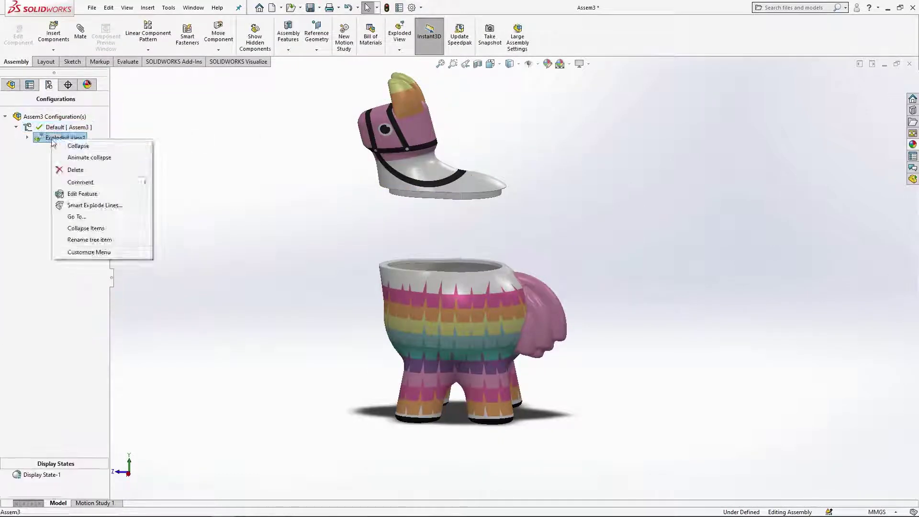
{"action": "left_click", "coordinate": [89, 157]}
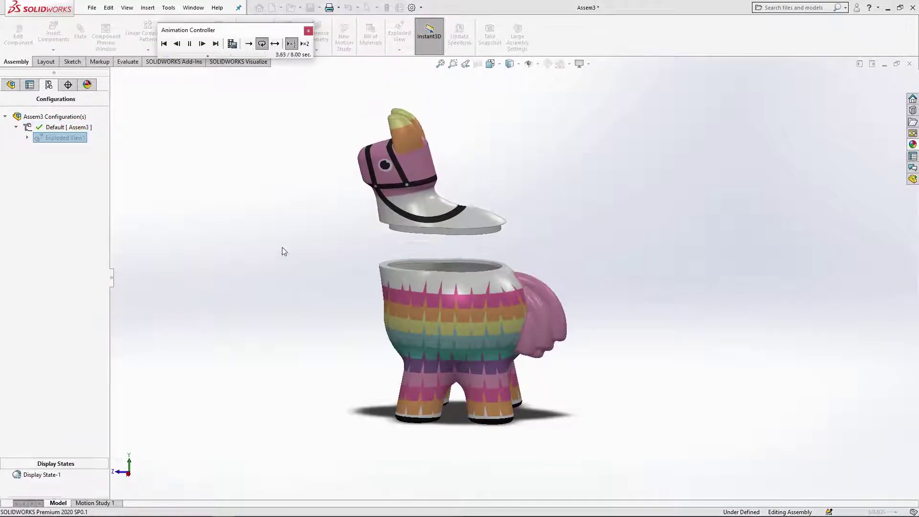
{"action": "left_click", "coordinate": [304, 44]}
{"action": "middle_click_drag", "start_coordinate": [352, 111], "coordinate": [517, 200]}
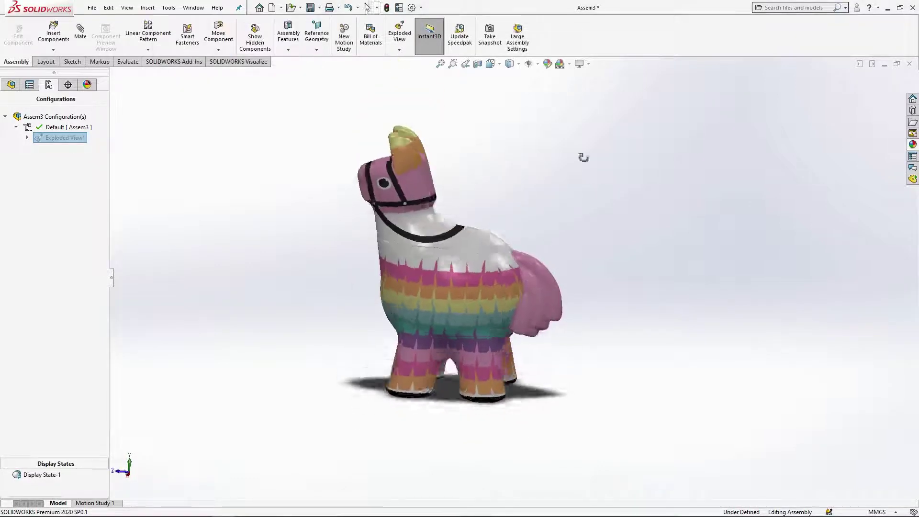
{"action": "scroll", "coordinate": [273, 260], "scroll_direction": "down", "scroll_amount": 2}
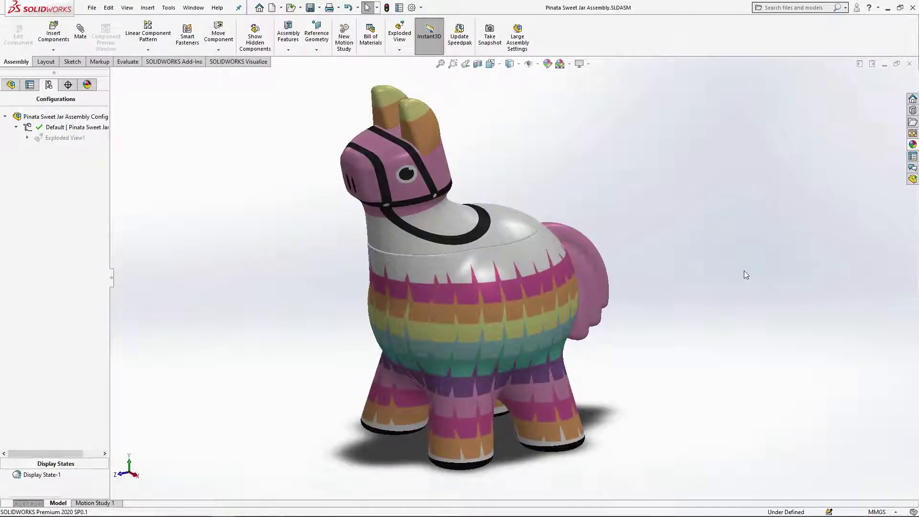